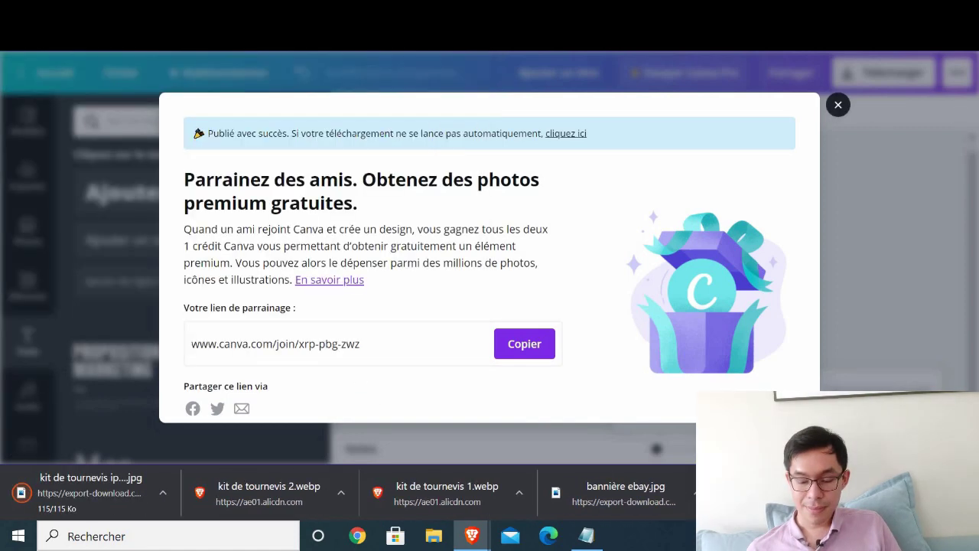
- Upload the screwdriver kit image with the French flag and 'Expédié sous 24h' as the eBay listing photo
{"action": "left_click", "coordinate": [838, 104]}
{"action": "key", "text": "ctrl+Tab"}
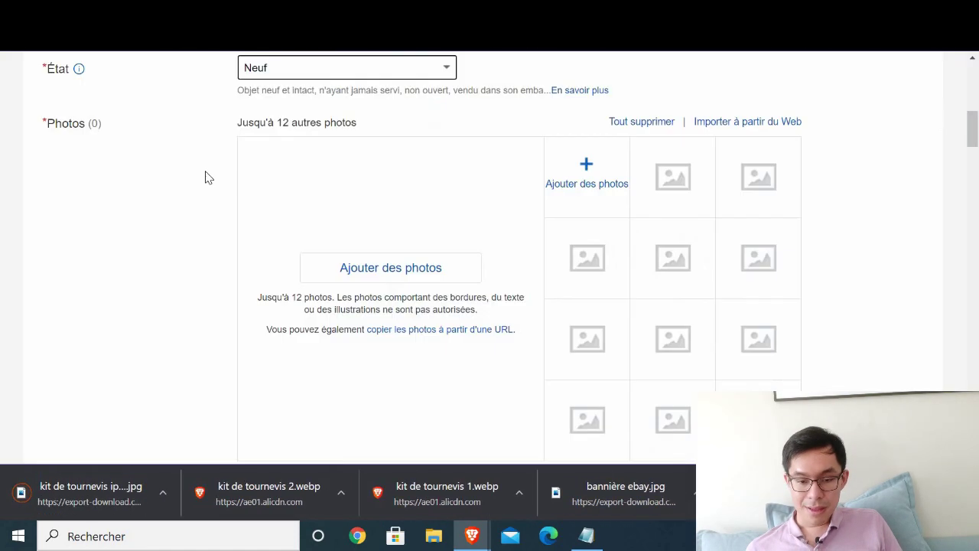
{"action": "left_click", "coordinate": [418, 265]}
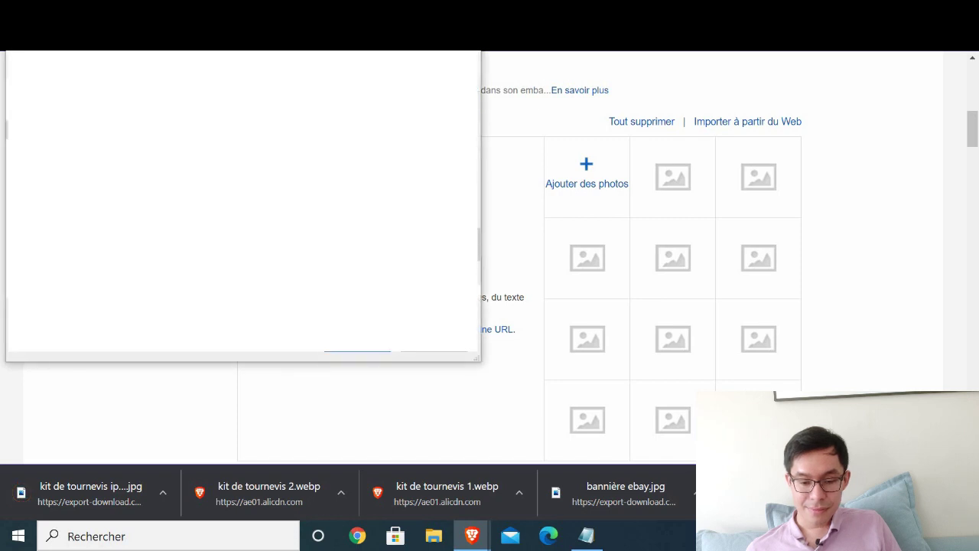
{"action": "double_click", "coordinate": [485, 303]}
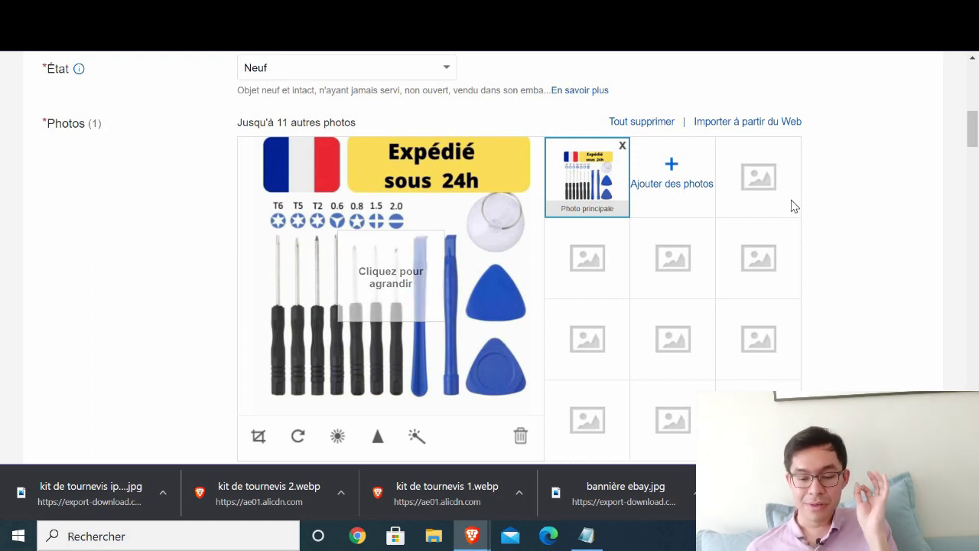
- Set the Marque item specific to '- Sans marque/Générique -'
{"action": "scroll", "coordinate": [801, 203], "scroll_direction": "down", "scroll_amount": 1}
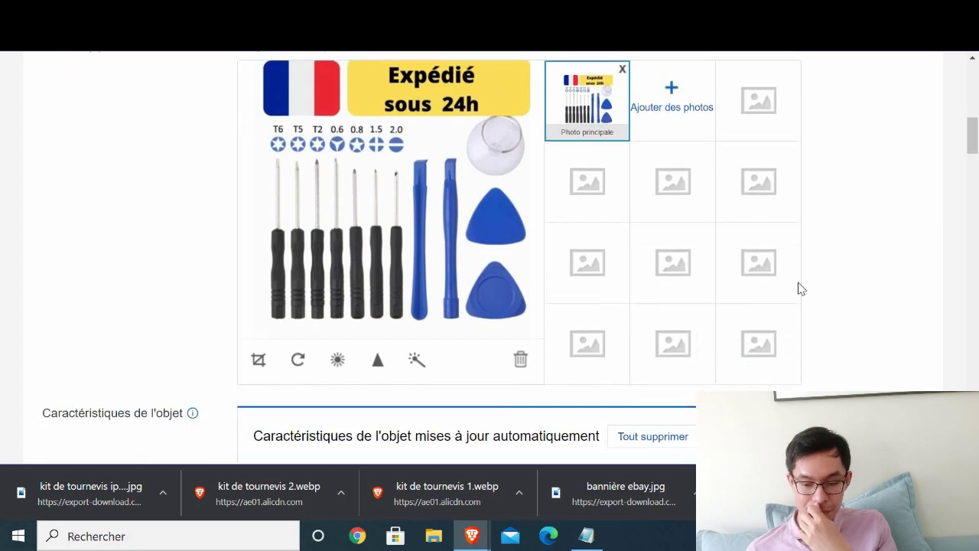
{"action": "scroll", "coordinate": [433, 411], "scroll_direction": "up", "scroll_amount": 1}
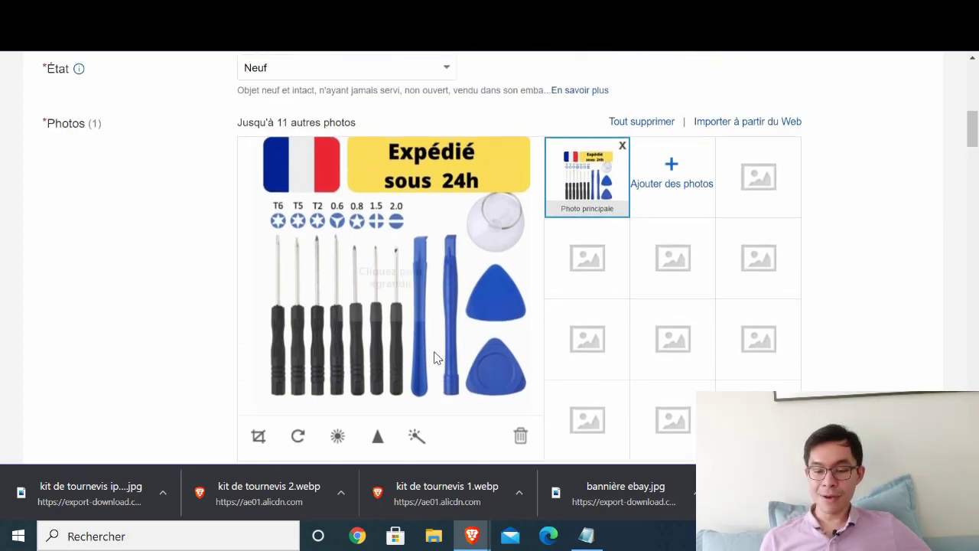
{"action": "scroll", "coordinate": [433, 357], "scroll_direction": "down", "scroll_amount": 4}
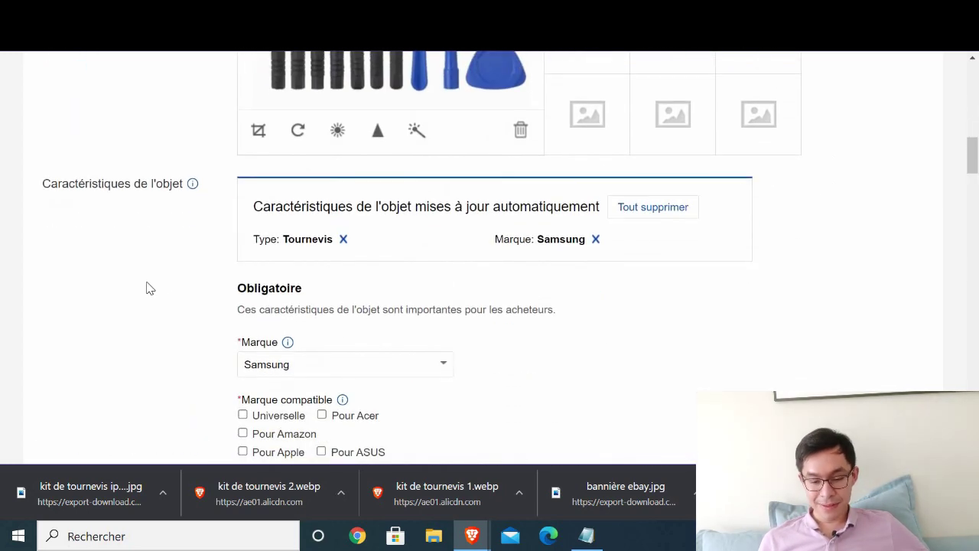
{"action": "scroll", "coordinate": [469, 325], "scroll_direction": "down", "scroll_amount": 1}
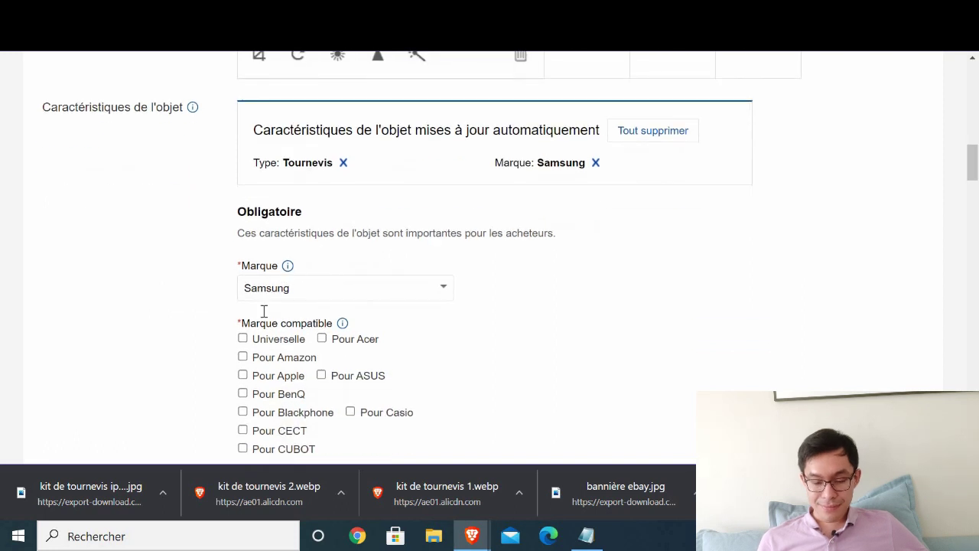
{"action": "scroll", "coordinate": [269, 321], "scroll_direction": "down", "scroll_amount": 2}
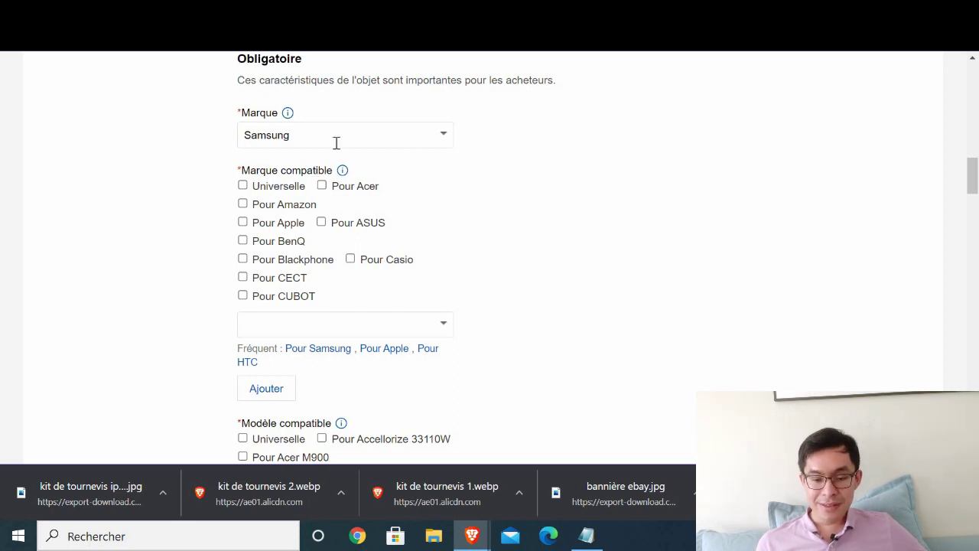
{"action": "left_click", "coordinate": [451, 144]}
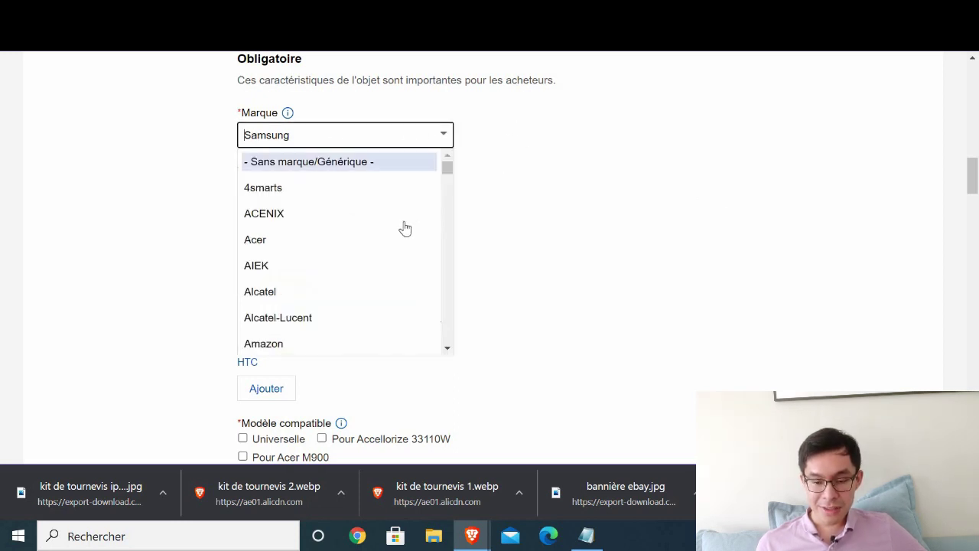
{"action": "scroll", "coordinate": [451, 183], "scroll_direction": "down", "scroll_amount": 1}
{"action": "left_click", "coordinate": [451, 234]}
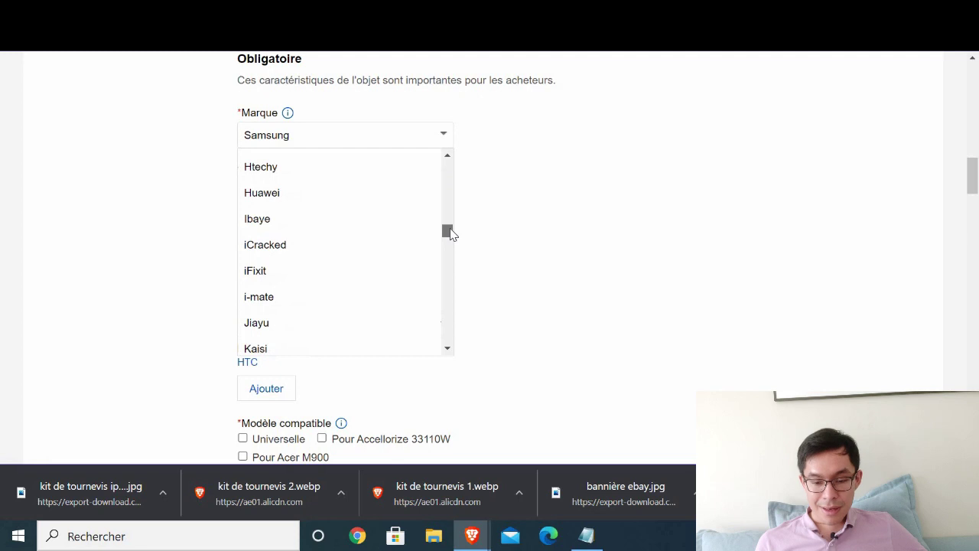
{"action": "scroll", "coordinate": [306, 218], "scroll_direction": "up", "scroll_amount": 1}
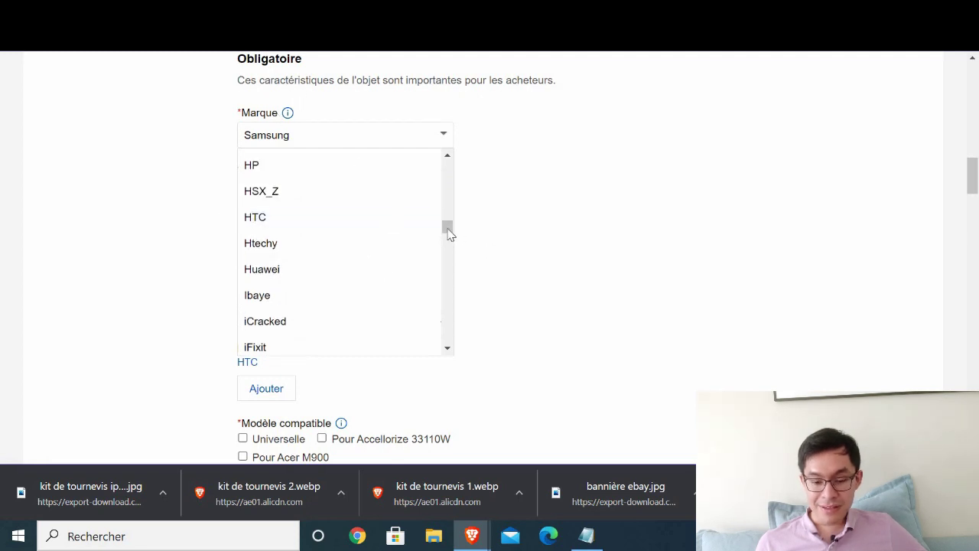
{"action": "left_click_drag", "start_coordinate": [447, 227], "coordinate": [459, 76]}
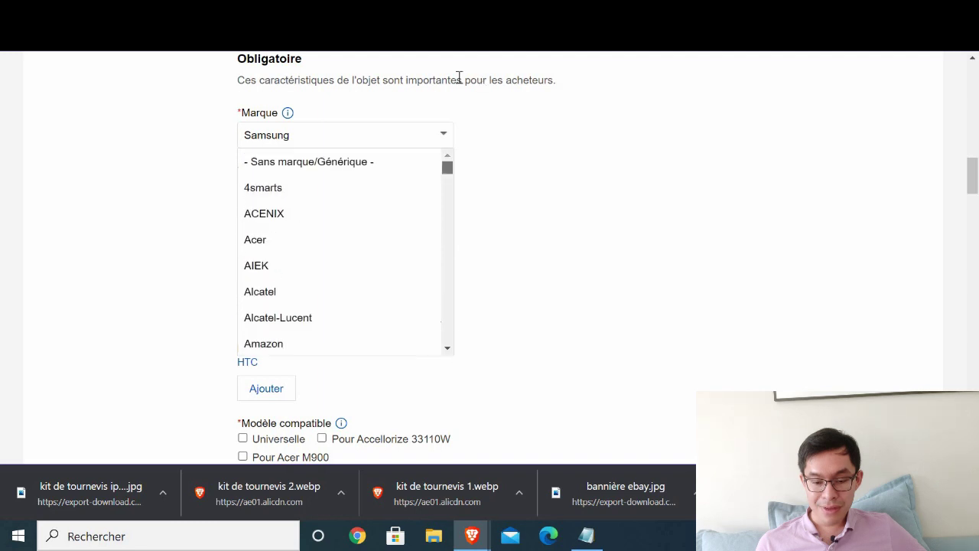
{"action": "left_click", "coordinate": [322, 164]}
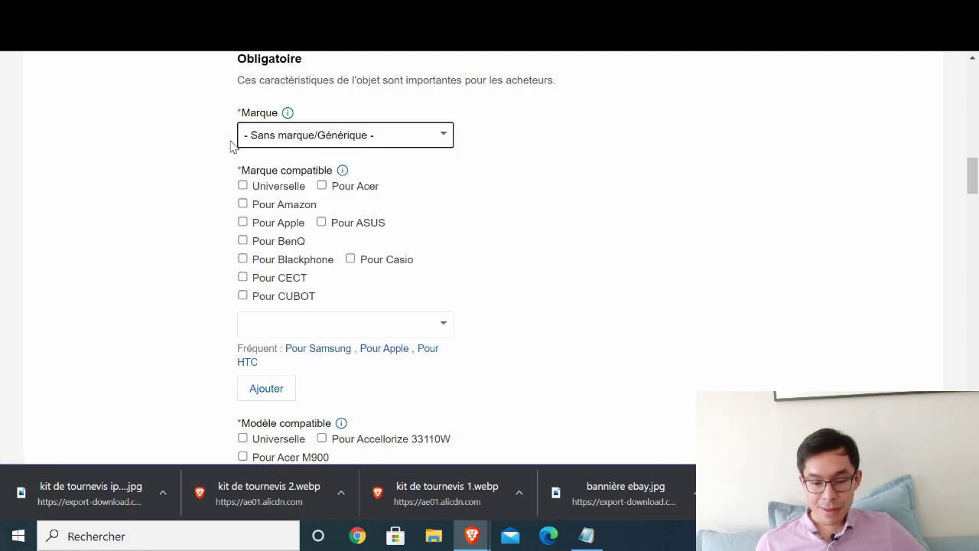
- Tick Universelle for both Marque compatible and Modèle compatible
{"action": "left_click", "coordinate": [242, 185]}
{"action": "scroll", "coordinate": [397, 252], "scroll_direction": "down", "scroll_amount": 2}
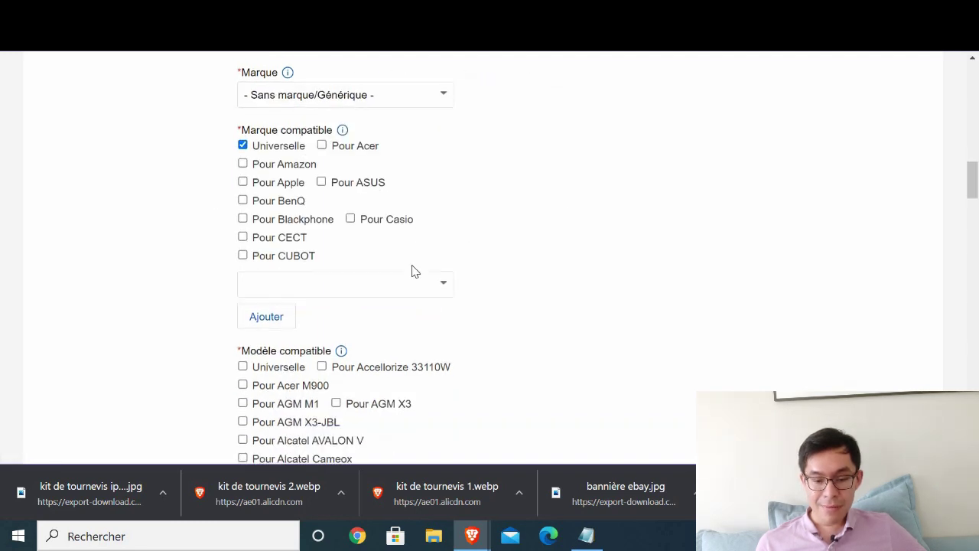
{"action": "left_click", "coordinate": [241, 255]}
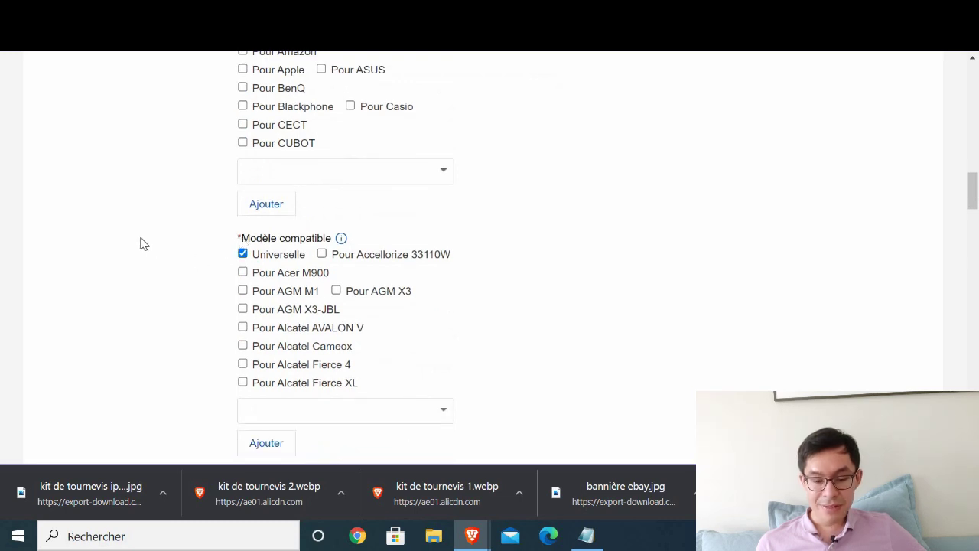
{"action": "scroll", "coordinate": [140, 242], "scroll_direction": "down", "scroll_amount": 2}
{"action": "scroll", "coordinate": [312, 215], "scroll_direction": "down", "scroll_amount": 2}
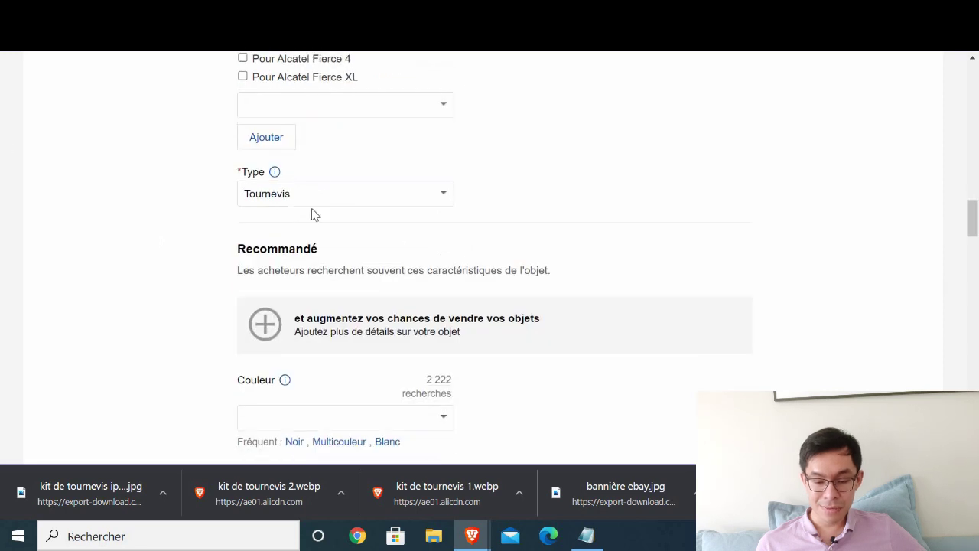
{"action": "scroll", "coordinate": [151, 219], "scroll_direction": "down", "scroll_amount": 3}
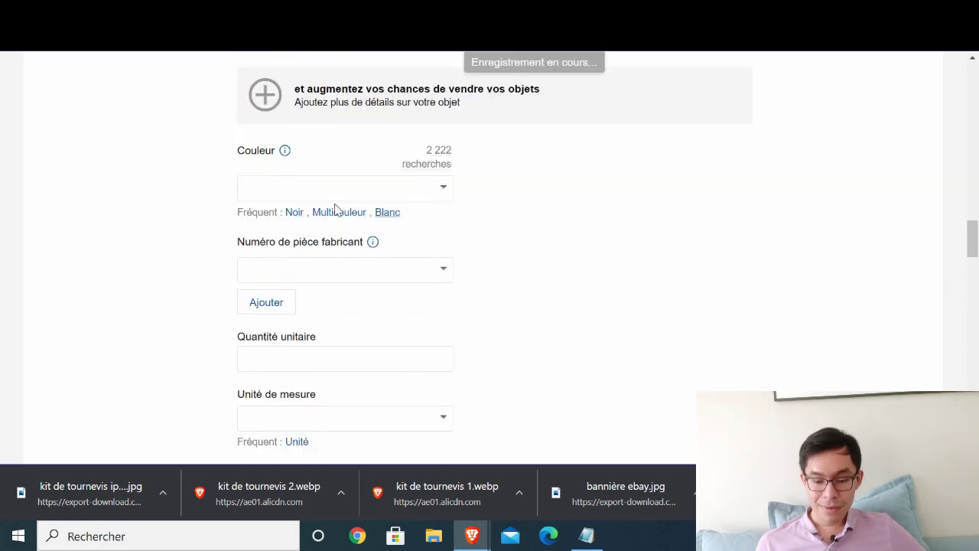
- Choose Bleu as the Couleur
{"action": "left_click", "coordinate": [440, 192]}
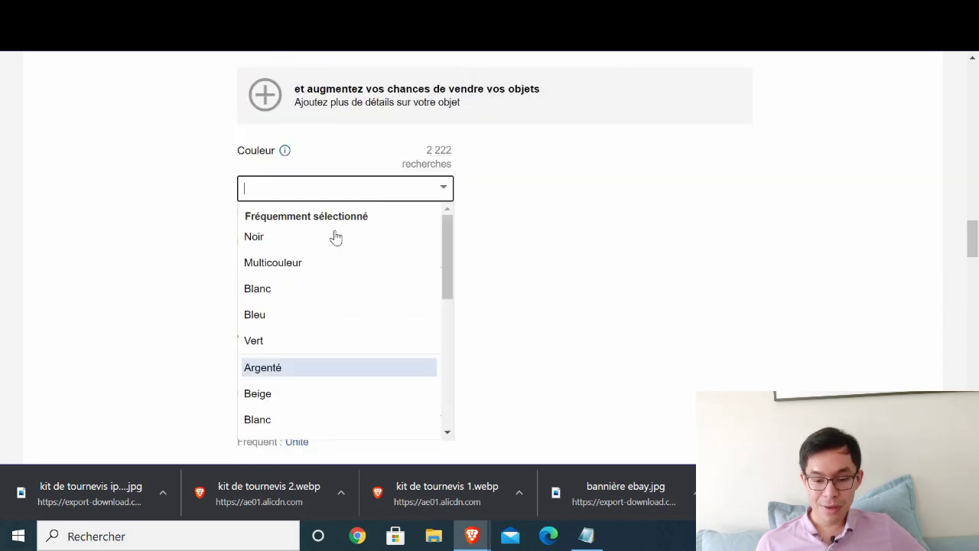
{"action": "left_click", "coordinate": [290, 320]}
{"action": "scroll", "coordinate": [322, 290], "scroll_direction": "down", "scroll_amount": 3}
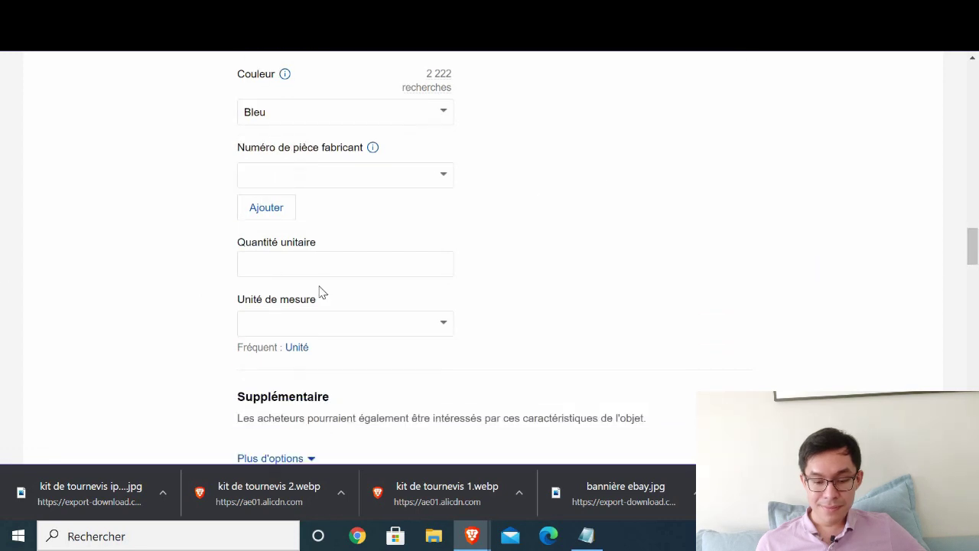
{"action": "scroll", "coordinate": [633, 291], "scroll_direction": "down", "scroll_amount": 3}
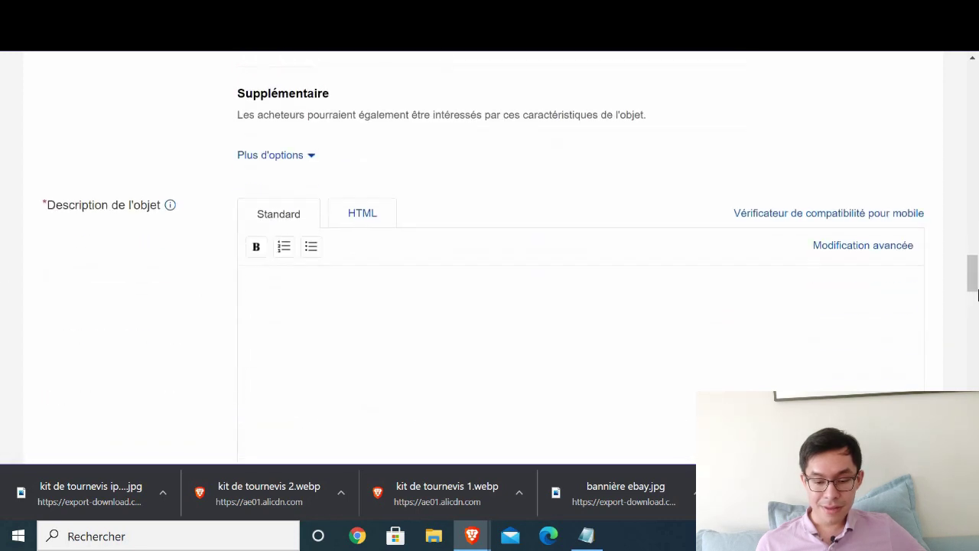
{"action": "scroll", "coordinate": [347, 291], "scroll_direction": "down", "scroll_amount": 1}
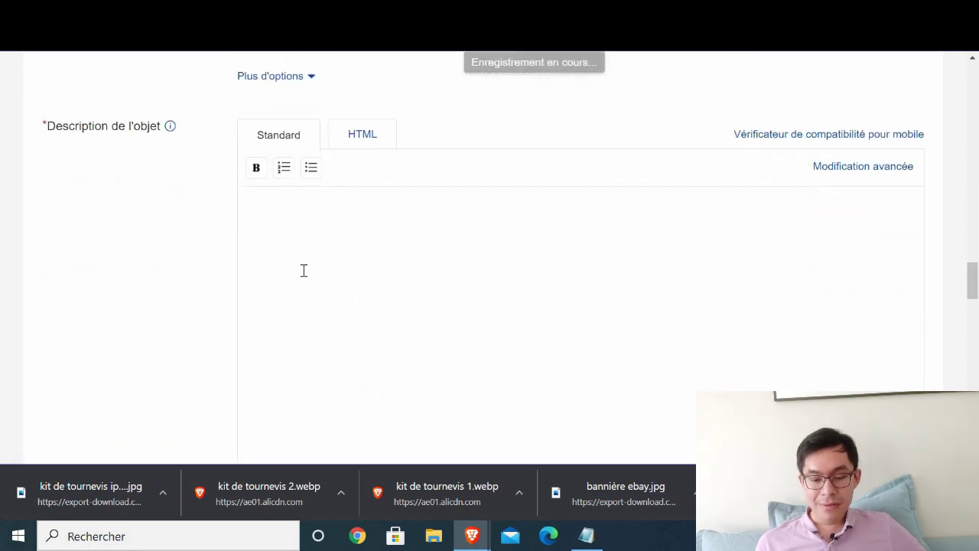
{"action": "scroll", "coordinate": [303, 270], "scroll_direction": "down", "scroll_amount": 1}
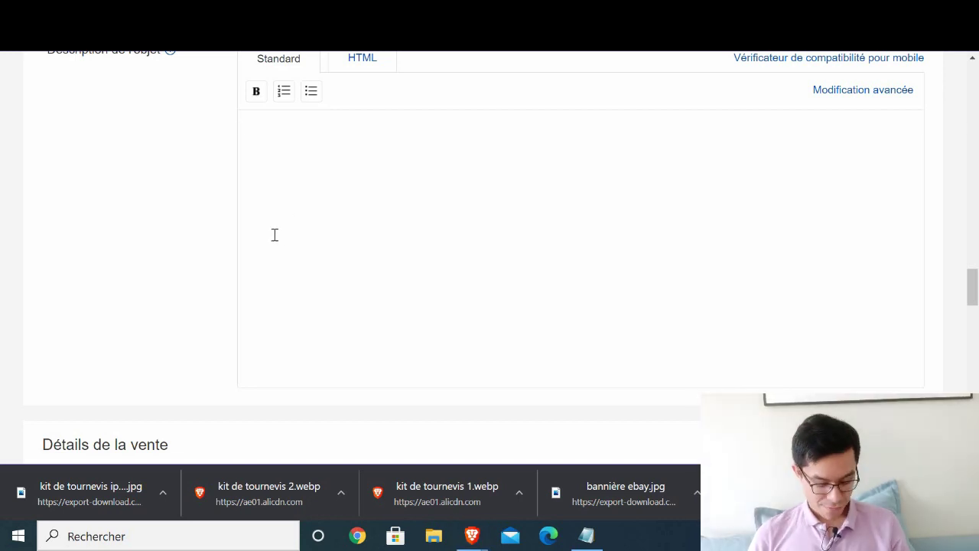
- Write the description outline: '- Bénéfices du produit', '- Caractéristiques techniques', '-Appel à Action', 'Garantie'
{"action": "left_click", "coordinate": [297, 176]}
{"action": "type", "text": "- "}
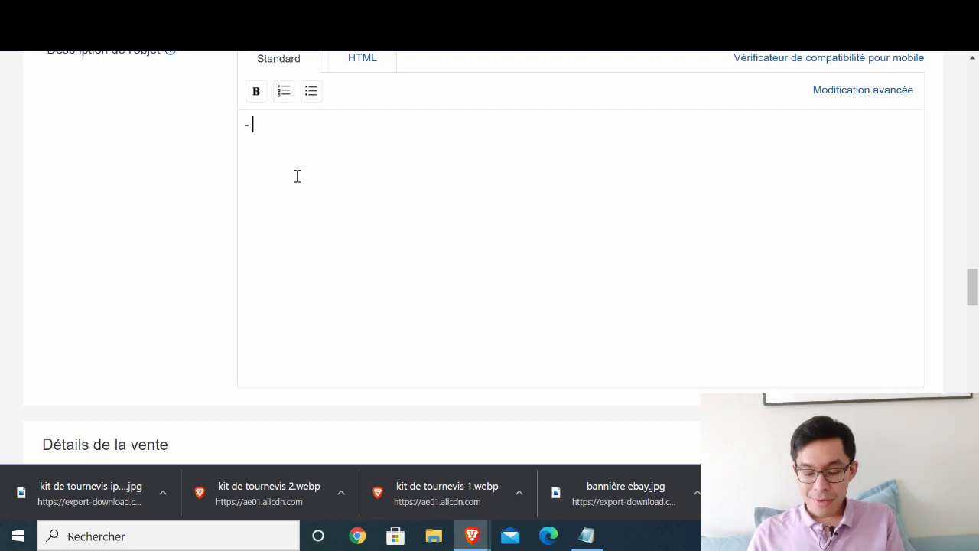
{"action": "type", "text": "Bénéfices"}
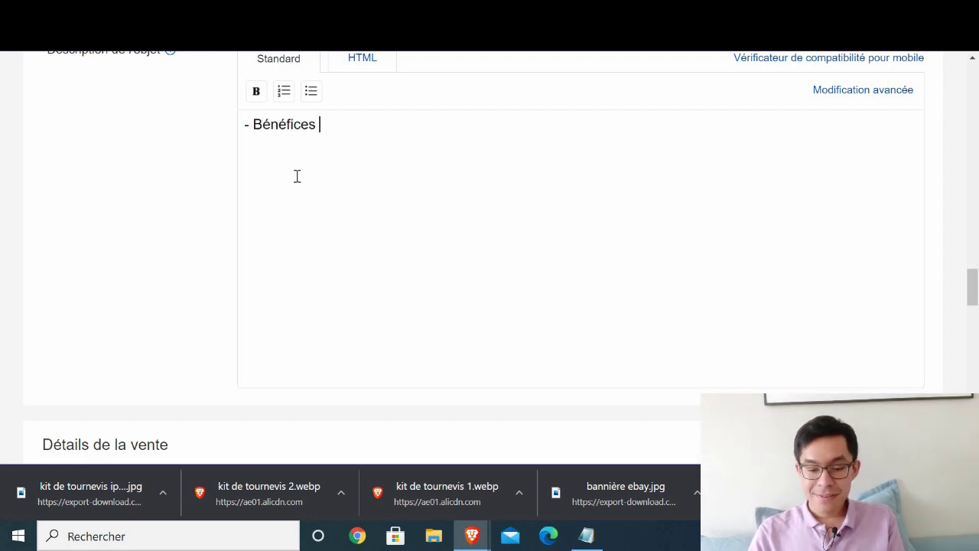
{"action": "type", "text": " du produit  - Ca"}
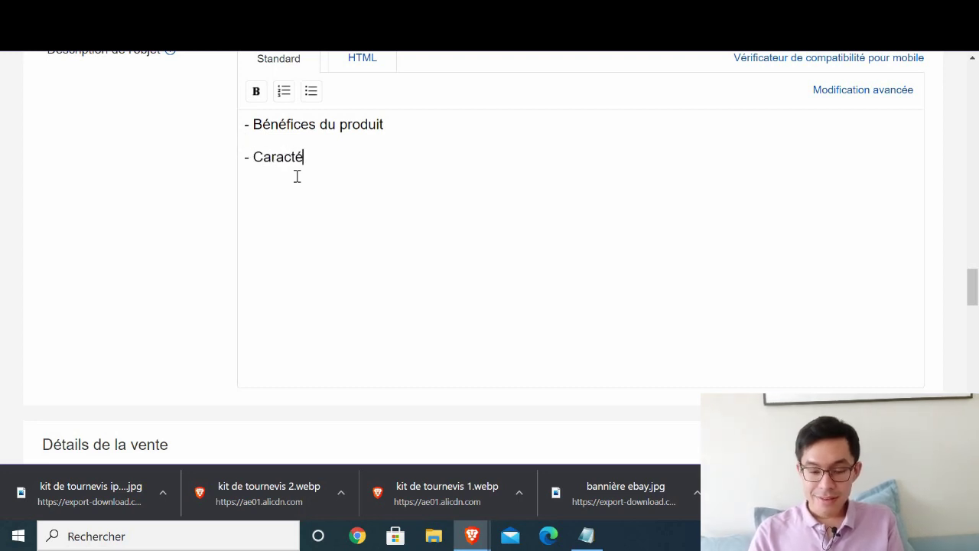
{"action": "type", "text": "ractéristiques techni"}
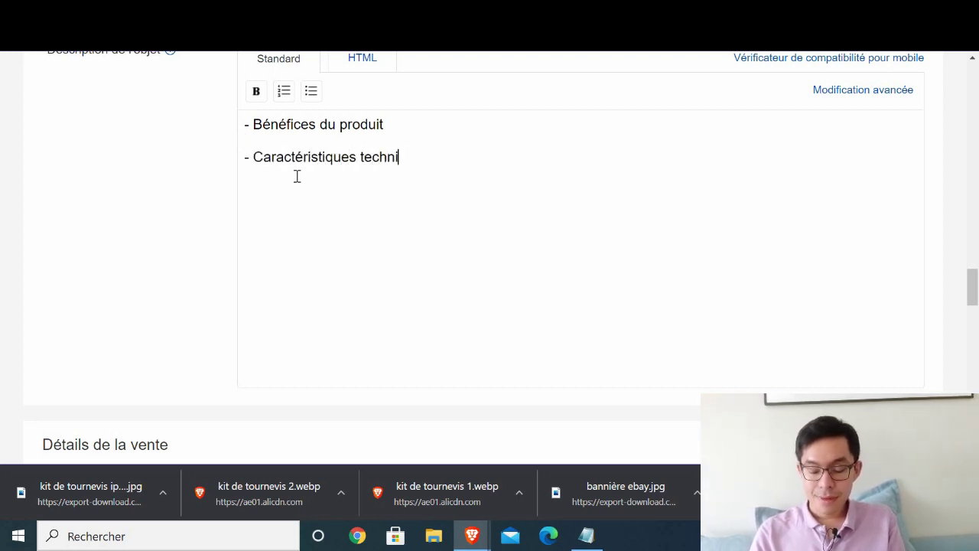
{"action": "type", "text": "ques  -"}
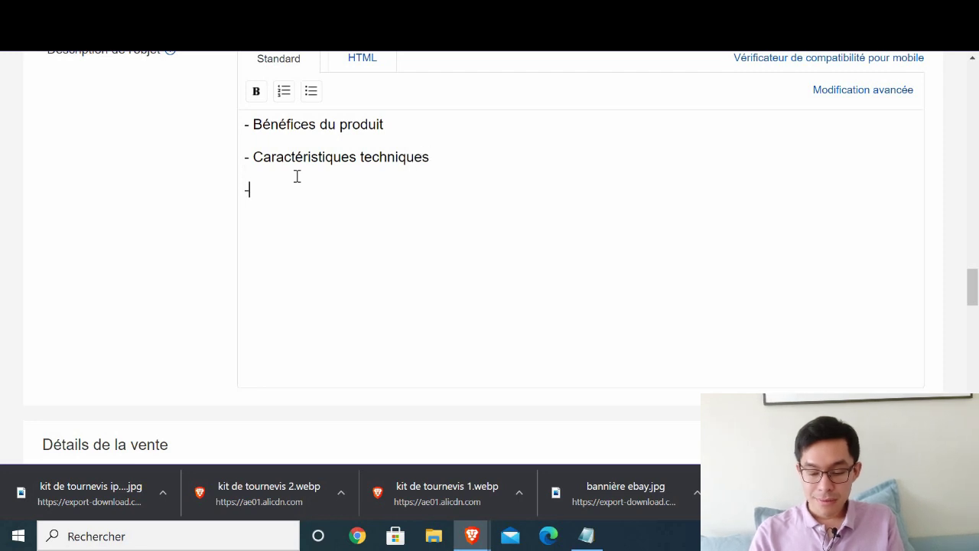
{"action": "type", "text": "Appel à A"}
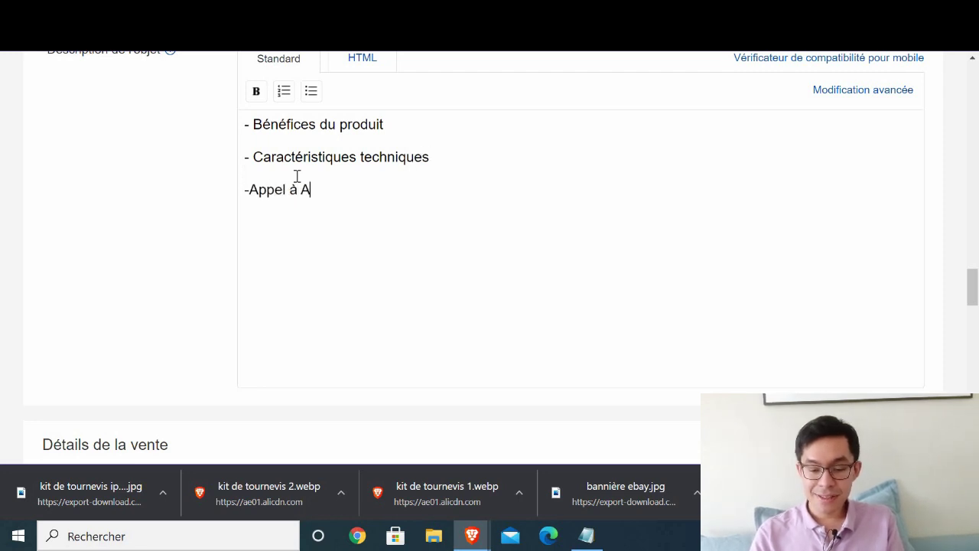
{"action": "type", "text": "ction"}
{"action": "key", "text": "Return"}
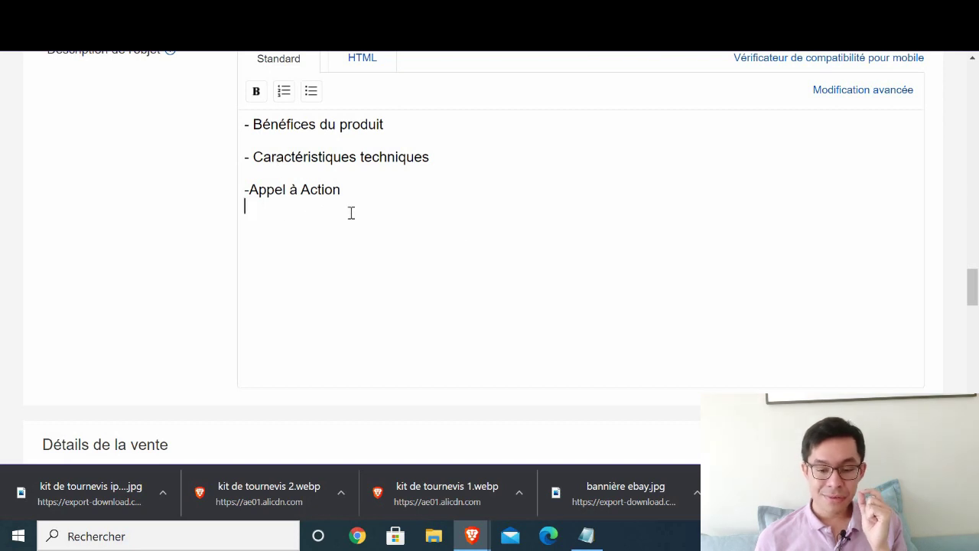
{"action": "type", "text": "Garantie"}
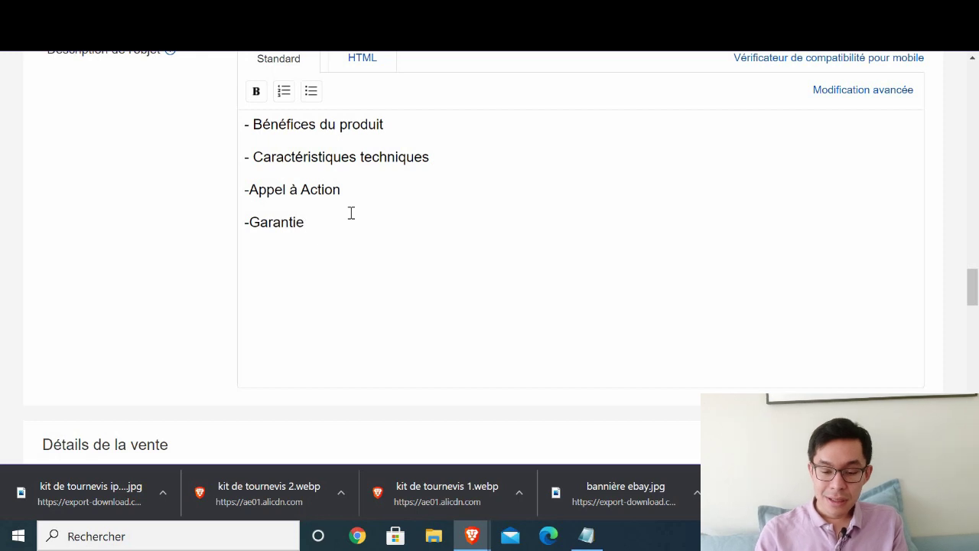
- Make the '- Bénéfices du produit' heading bold
{"action": "left_click_drag", "start_coordinate": [382, 126], "coordinate": [250, 129]}
{"action": "left_click", "coordinate": [254, 97]}
{"action": "left_click", "coordinate": [361, 234]}
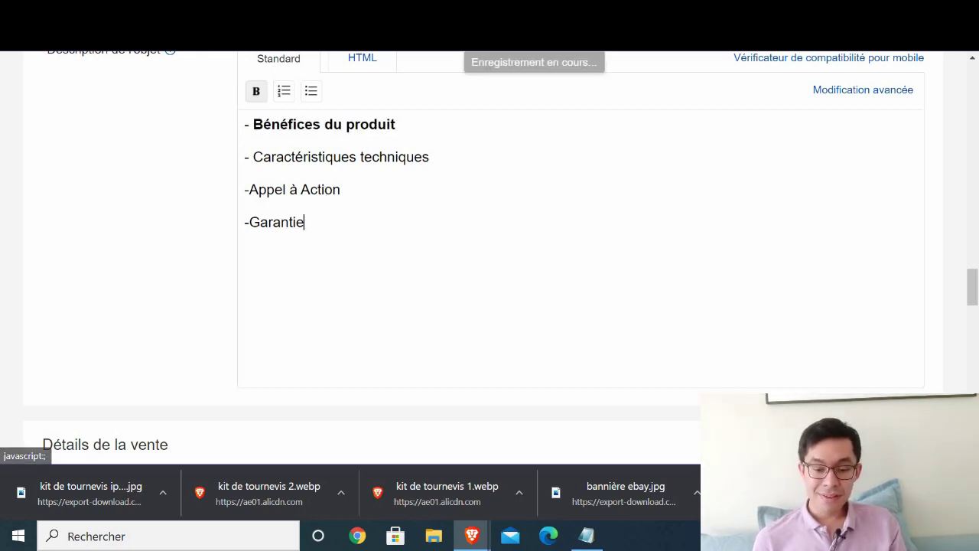
{"action": "key", "text": "ctrl+Tab"}
{"action": "key", "text": "ctrl+Tab"}
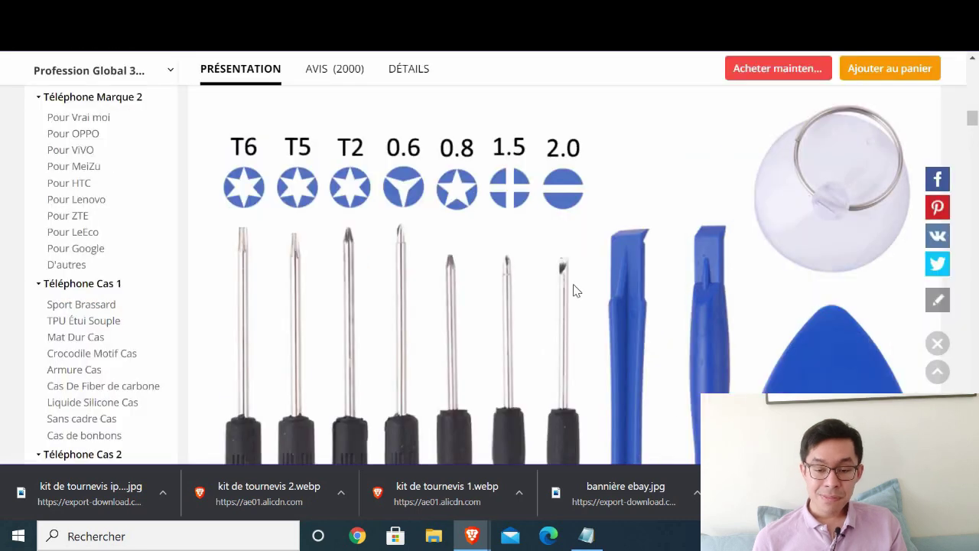
- Copy the eight AliExpress description lines from Matériau to Quantité and go back to eBay
{"action": "scroll", "coordinate": [891, 120], "scroll_direction": "up", "scroll_amount": 10}
{"action": "scroll", "coordinate": [891, 121], "scroll_direction": "up", "scroll_amount": 3}
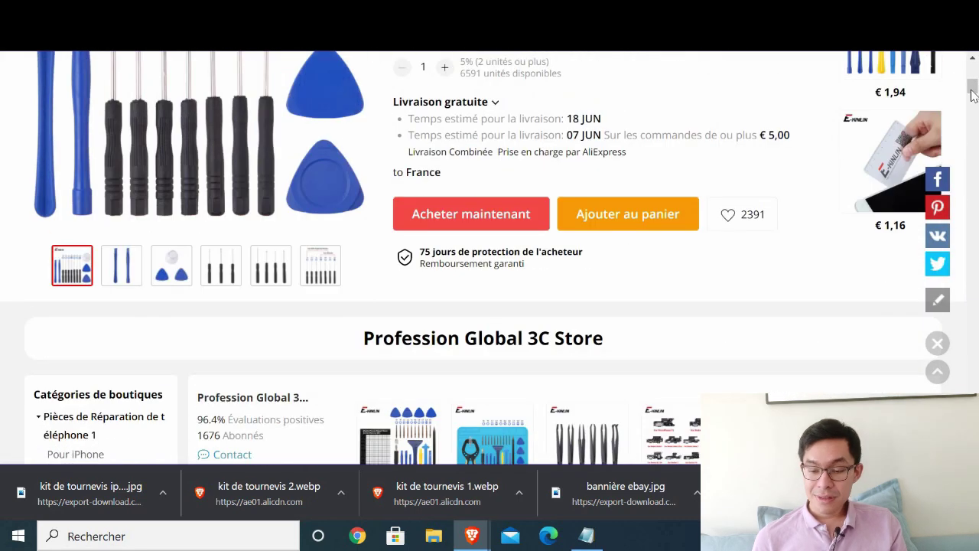
{"action": "left_click_drag", "start_coordinate": [973, 80], "coordinate": [971, 192]}
{"action": "scroll", "coordinate": [972, 191], "scroll_direction": "down", "scroll_amount": 15}
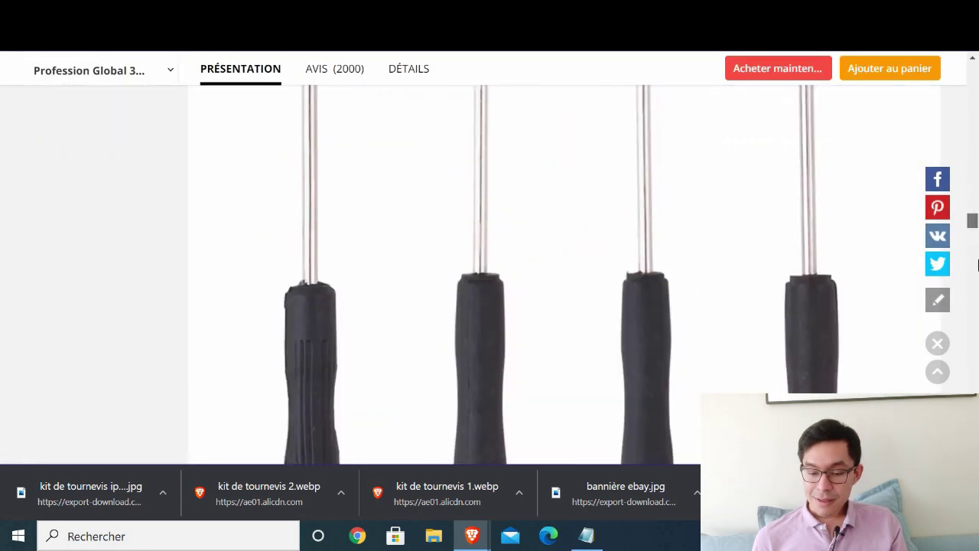
{"action": "scroll", "coordinate": [978, 216], "scroll_direction": "up", "scroll_amount": 20}
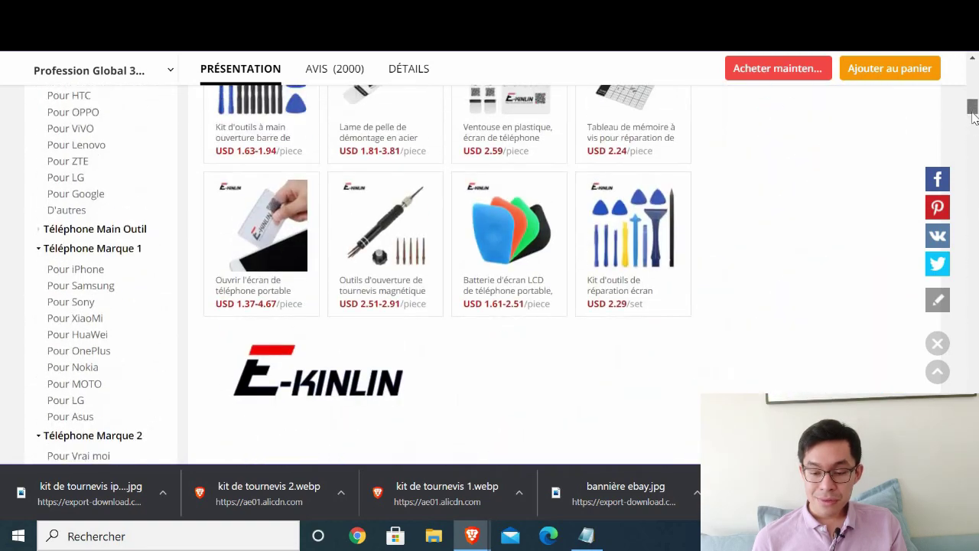
{"action": "left_click_drag", "start_coordinate": [973, 115], "coordinate": [971, 163]}
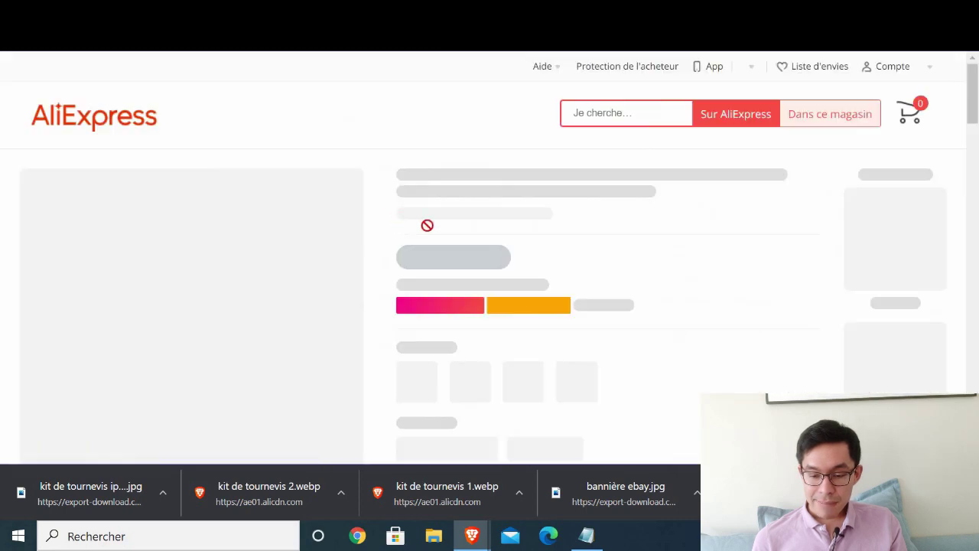
{"action": "scroll", "coordinate": [476, 256], "scroll_direction": "down", "scroll_amount": 5}
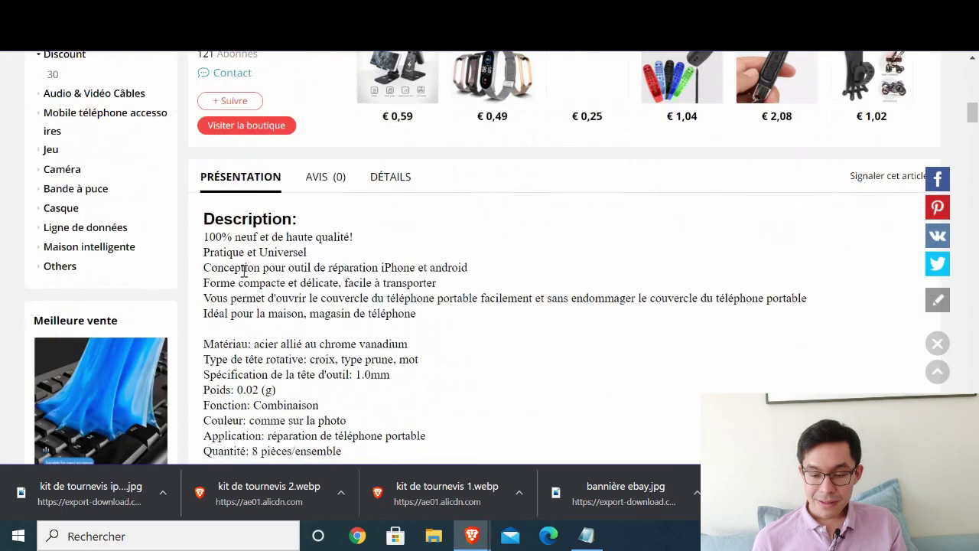
{"action": "scroll", "coordinate": [280, 254], "scroll_direction": "down", "scroll_amount": 3}
{"action": "scroll", "coordinate": [205, 264], "scroll_direction": "up", "scroll_amount": 2}
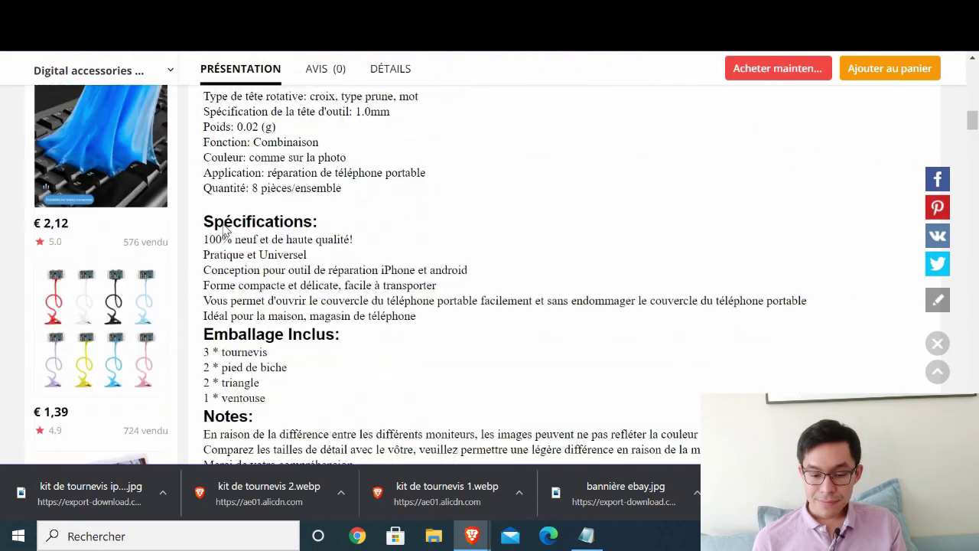
{"action": "scroll", "coordinate": [243, 233], "scroll_direction": "up", "scroll_amount": 2}
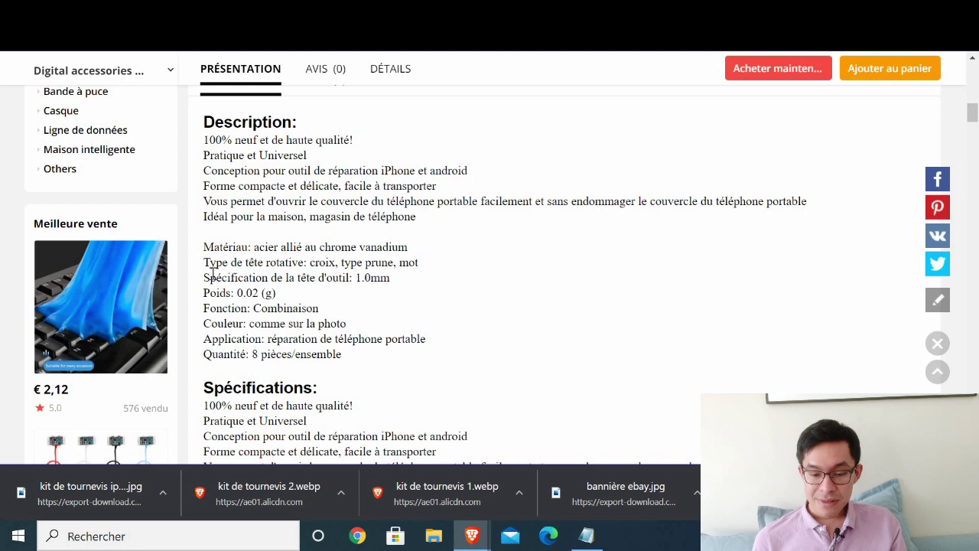
{"action": "left_click_drag", "start_coordinate": [196, 252], "coordinate": [380, 343]}
{"action": "key", "text": "ctrl+c"}
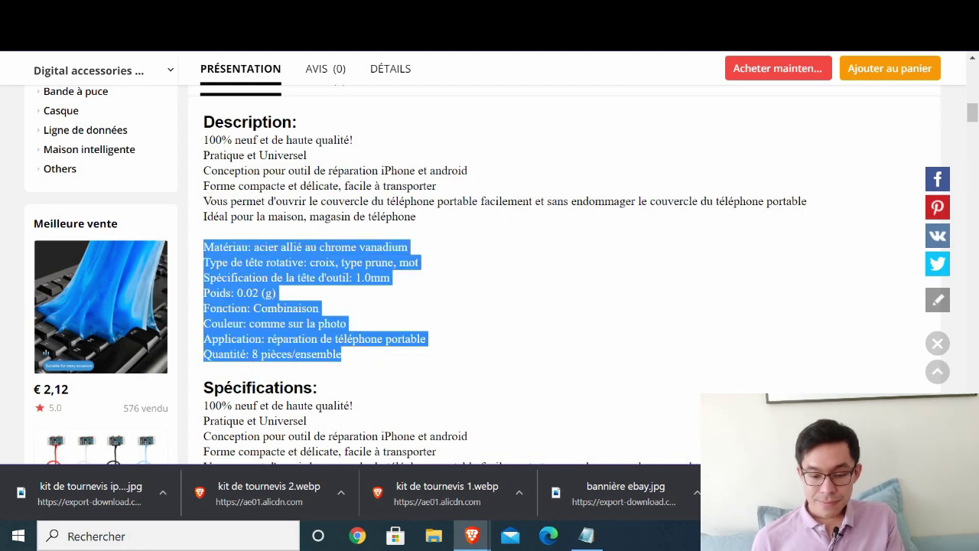
{"action": "key", "text": "ctrl+Tab"}
- Paste the copied specifications under Caractéristiques techniques
{"action": "left_click_drag", "start_coordinate": [442, 146], "coordinate": [447, 158]}
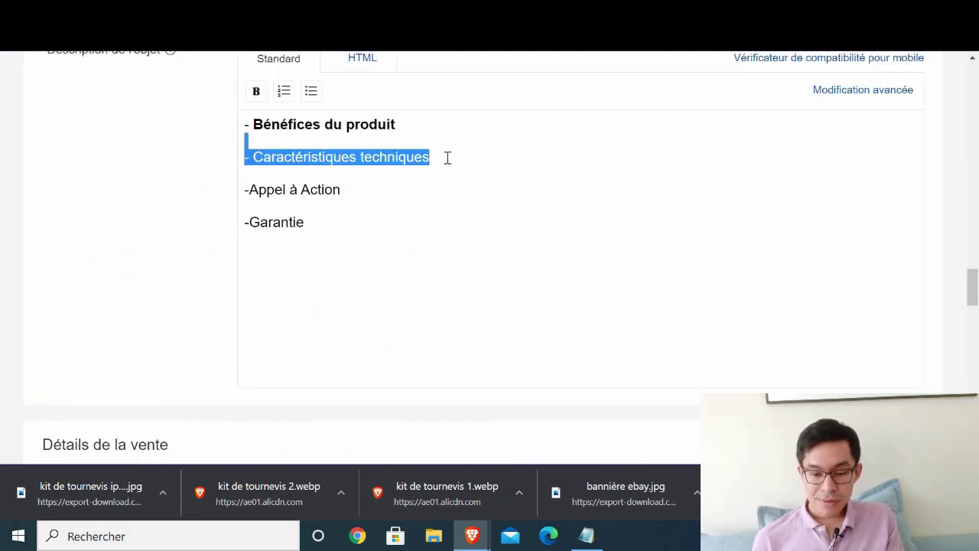
{"action": "left_click", "coordinate": [447, 158]}
{"action": "key", "text": "ctrl+v"}
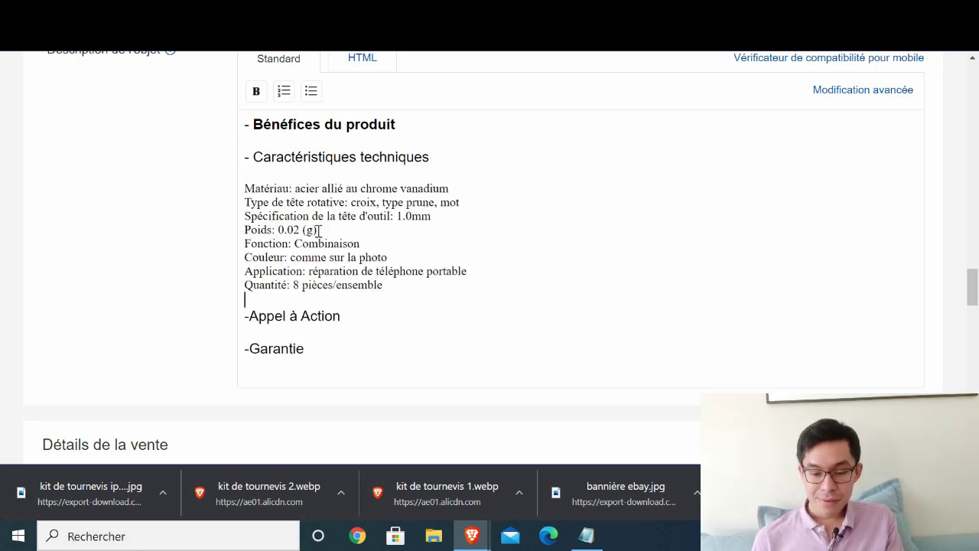
- Remove the Poids line and change the quantity from 8 to 11
{"action": "left_click_drag", "start_coordinate": [316, 230], "coordinate": [251, 228]}
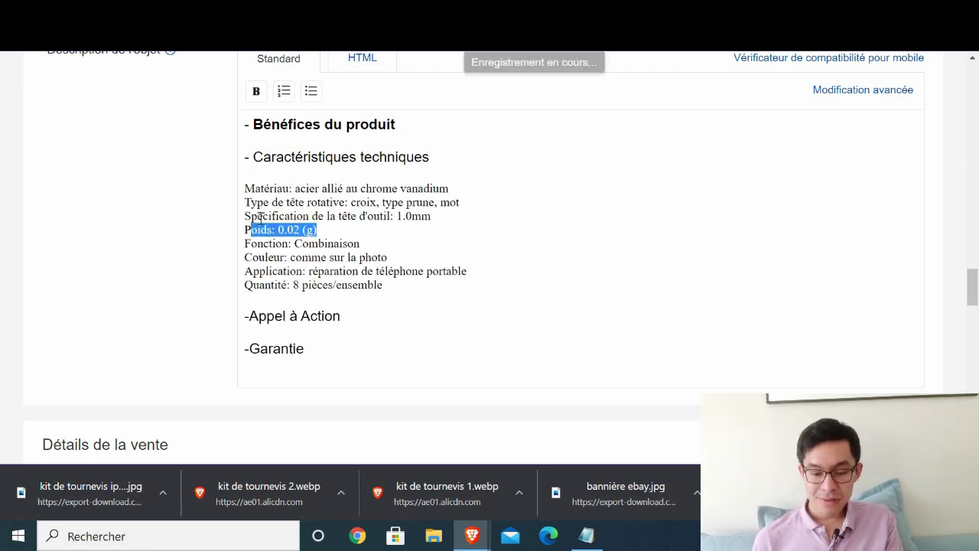
{"action": "key", "text": "BackSpace"}
{"action": "key", "text": "BackSpace"}
{"action": "key", "text": "BackSpace"}
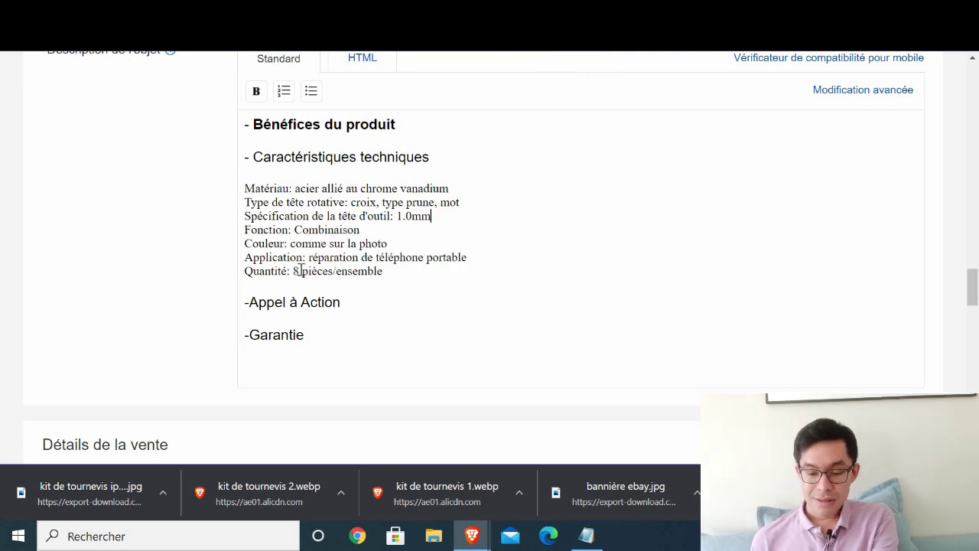
{"action": "double_click", "coordinate": [294, 271]}
{"action": "type", "text": "11"}
{"action": "left_click", "coordinate": [273, 243]}
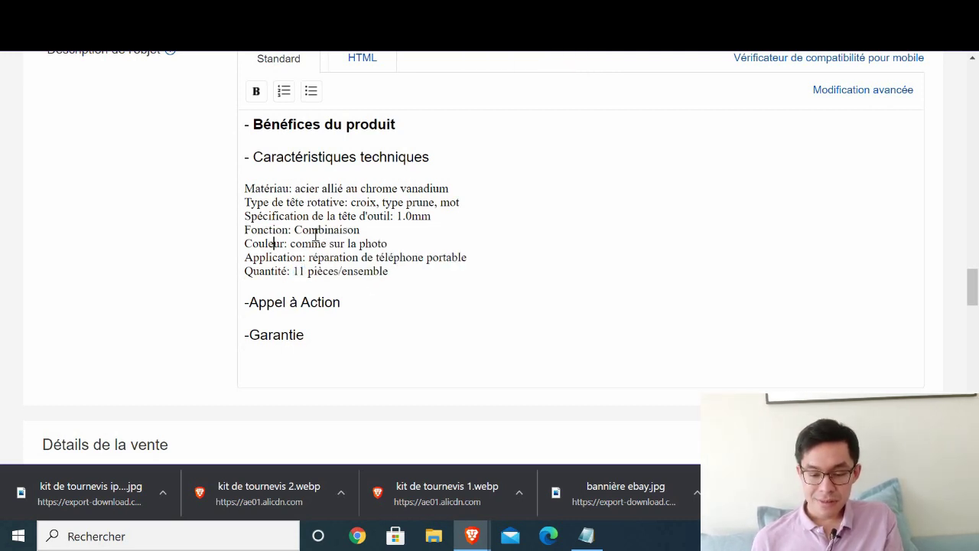
{"action": "left_click_drag", "start_coordinate": [316, 230], "coordinate": [327, 230]}
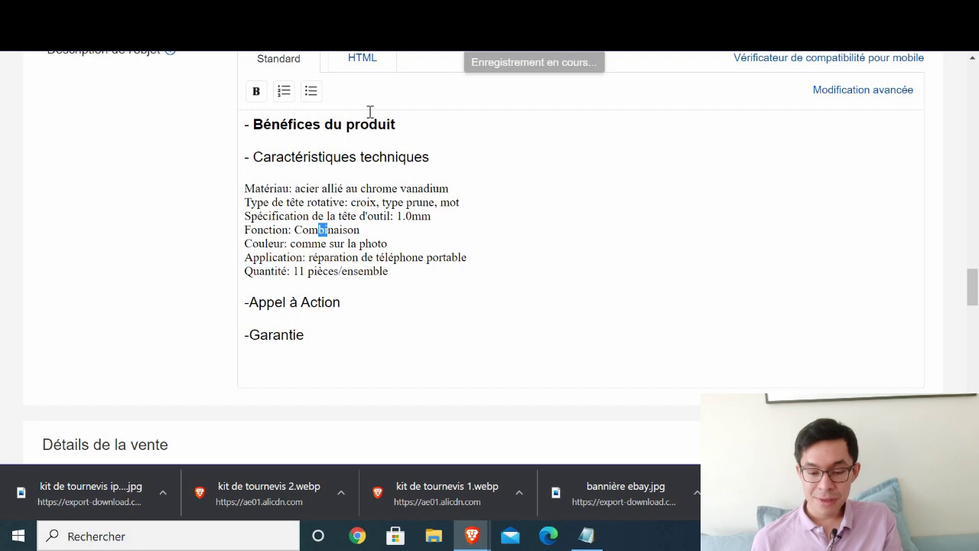
- Add benefits 'Ayez toujours un kit de réparation à portée de main' and 'Ce kit est universel…'
{"action": "left_click", "coordinate": [410, 129]}
{"action": "key", "text": "Return"}
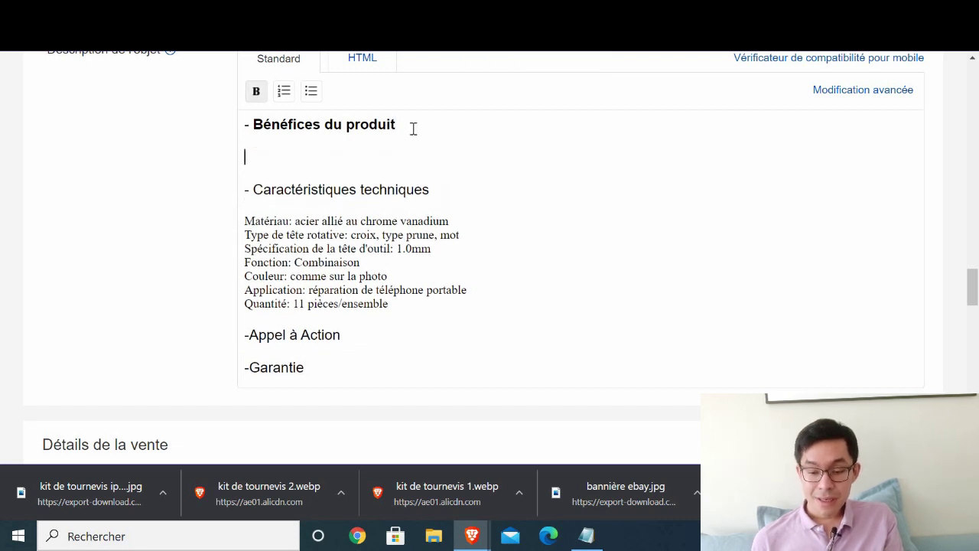
{"action": "type", "text": "Ayez t"}
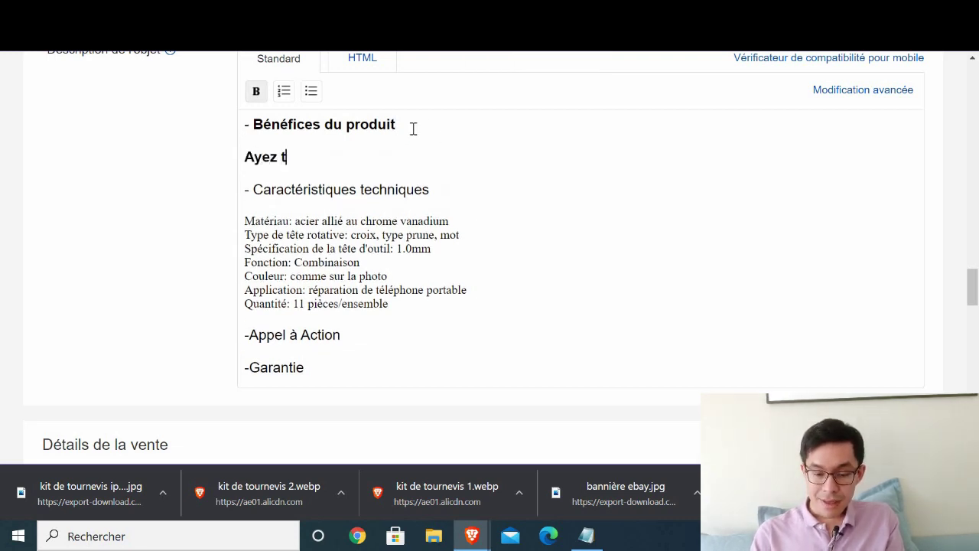
{"action": "type", "text": "oujours un kit"}
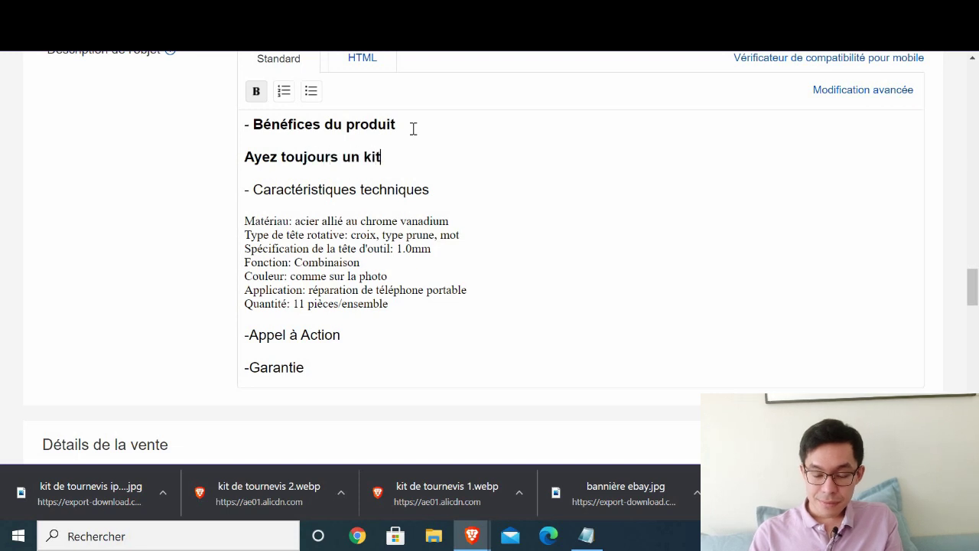
{"action": "type", "text": " de réparation à "}
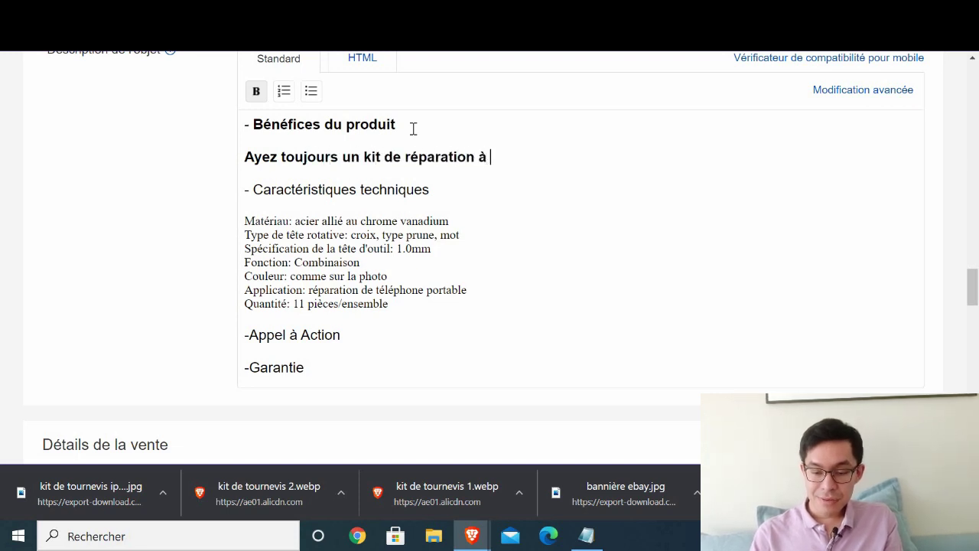
{"action": "type", "text": "portée de main"}
{"action": "key", "text": "Return"}
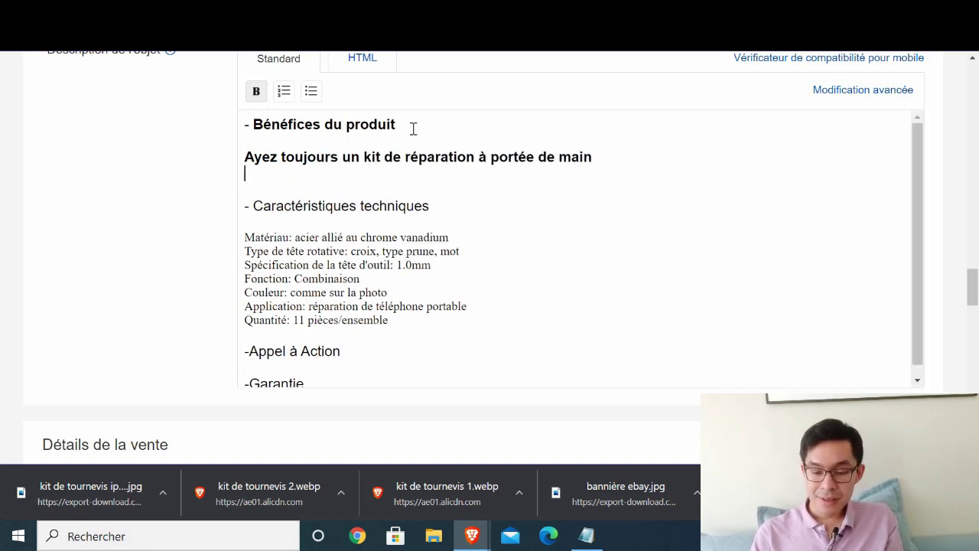
{"action": "type", "text": "Ce kit est "}
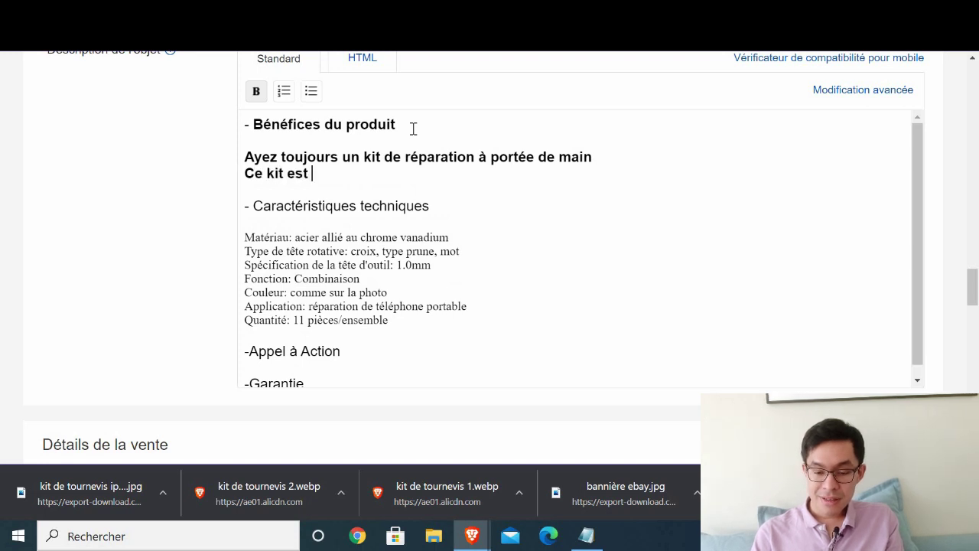
{"action": "type", "text": "universel"}
{"action": "key", "text": "BackSpace"}
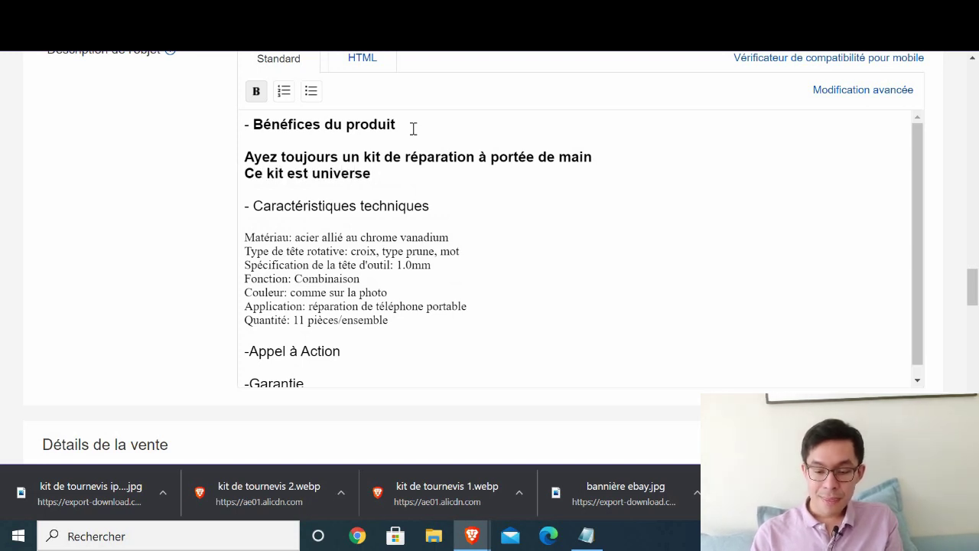
{"action": "type", "text": "l: i"}
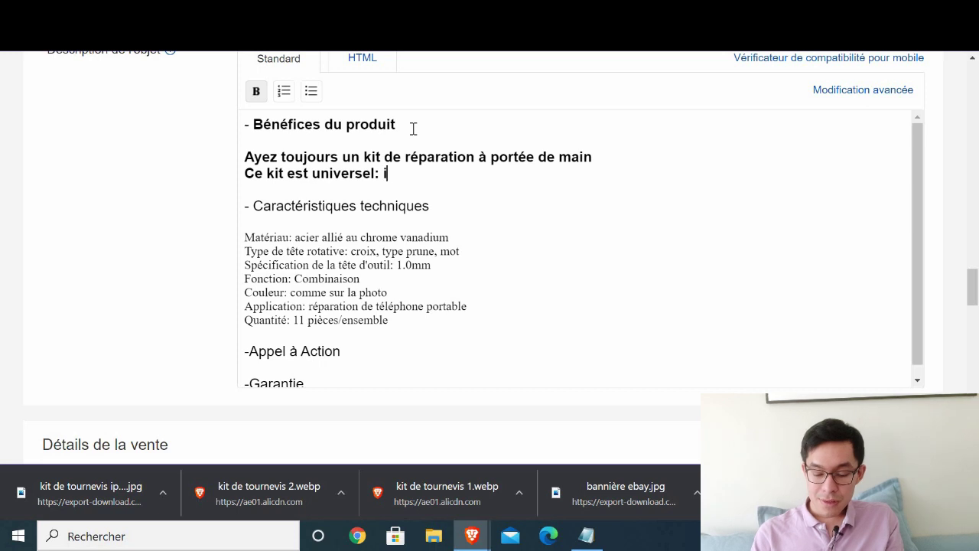
{"action": "type", "text": "ls réparent to"}
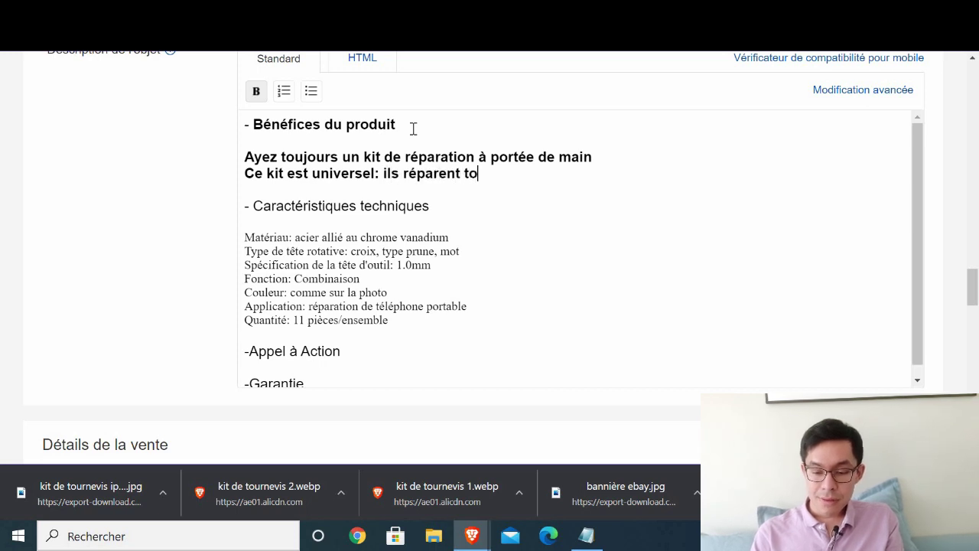
{"action": "key", "text": "BackSpace"}
{"action": "key", "text": "BackSpace"}
{"action": "key", "text": "BackSpace"}
{"action": "key", "text": "BackSpace"}
{"action": "key", "text": "BackSpace"}
{"action": "key", "text": "BackSpace"}
{"action": "key", "text": "BackSpace"}
{"action": "key", "text": "BackSpace"}
{"action": "key", "text": "BackSpace"}
{"action": "key", "text": "BackSpace"}
{"action": "key", "text": "BackSpace"}
{"action": "key", "text": "BackSpace"}
{"action": "key", "text": "BackSpace"}
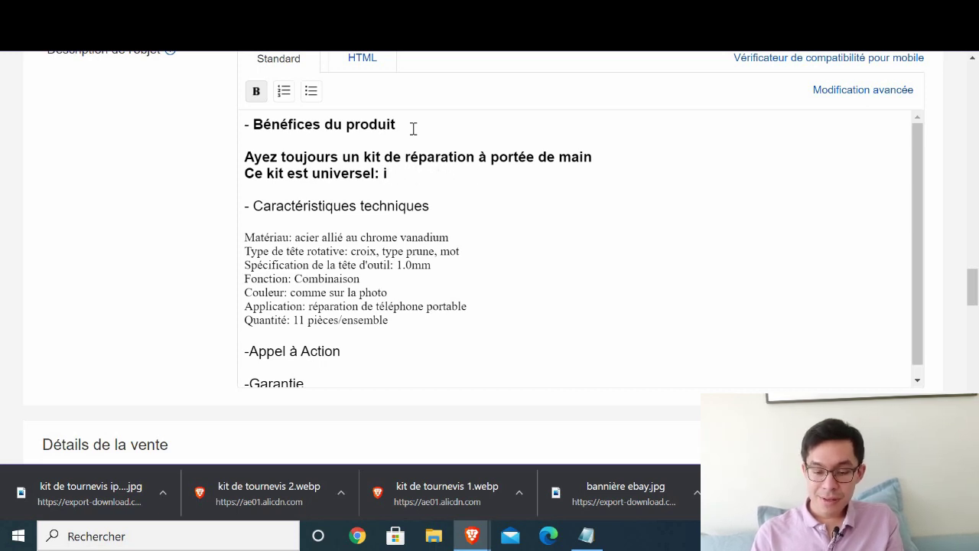
{"action": "type", "text": "l répare tous "}
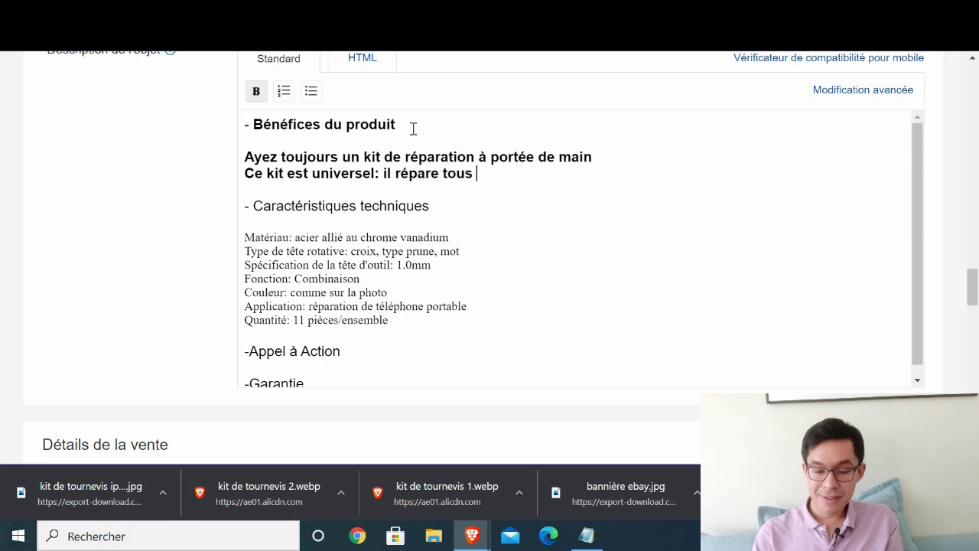
{"action": "type", "text": "le modèles de téléphone"}
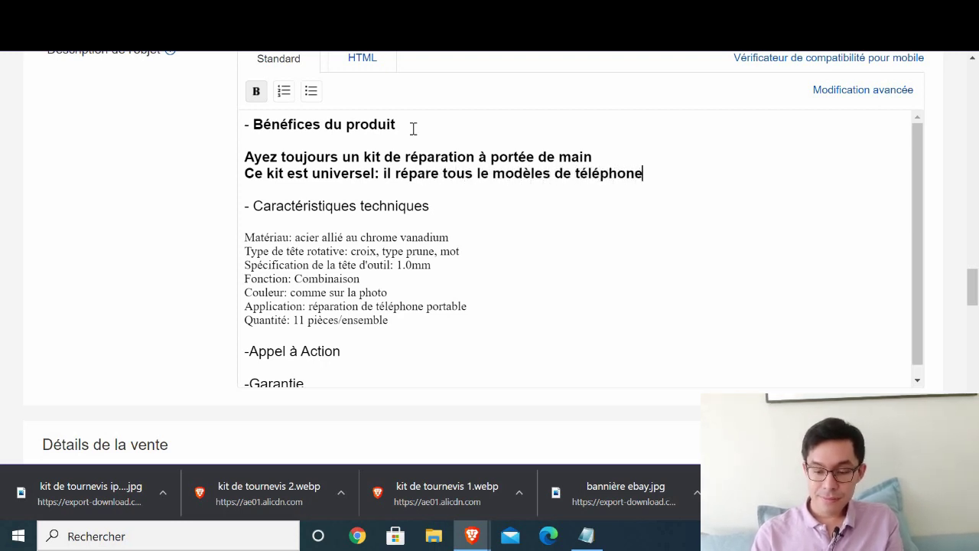
- Start the third benefit: 'Plus besoin de payer des fortunes chez le répérateur de téléphone,'
{"action": "key", "text": "Return"}
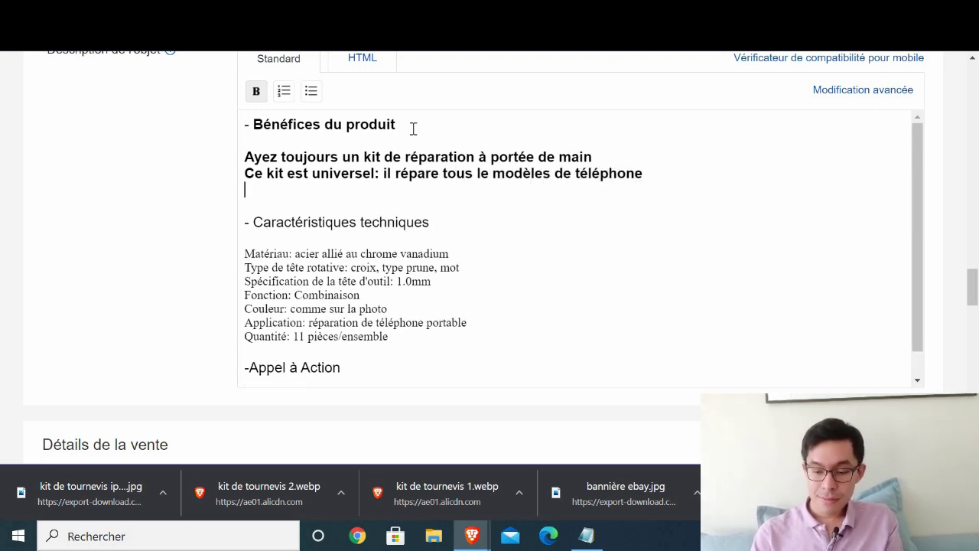
{"action": "type", "text": "Plus d"}
{"action": "key", "text": "BackSpace"}
{"action": "type", "text": "besoin"}
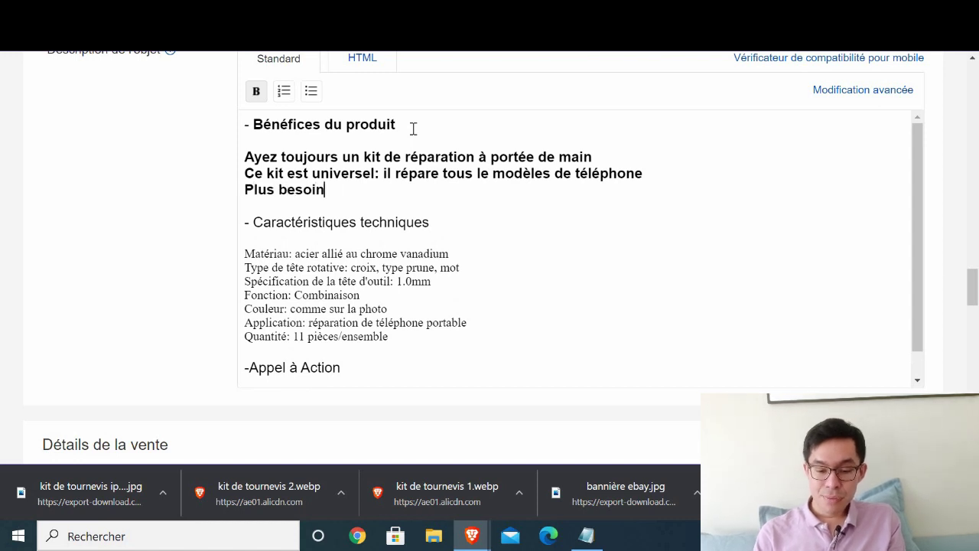
{"action": "type", "text": " de payer des fortunes he"}
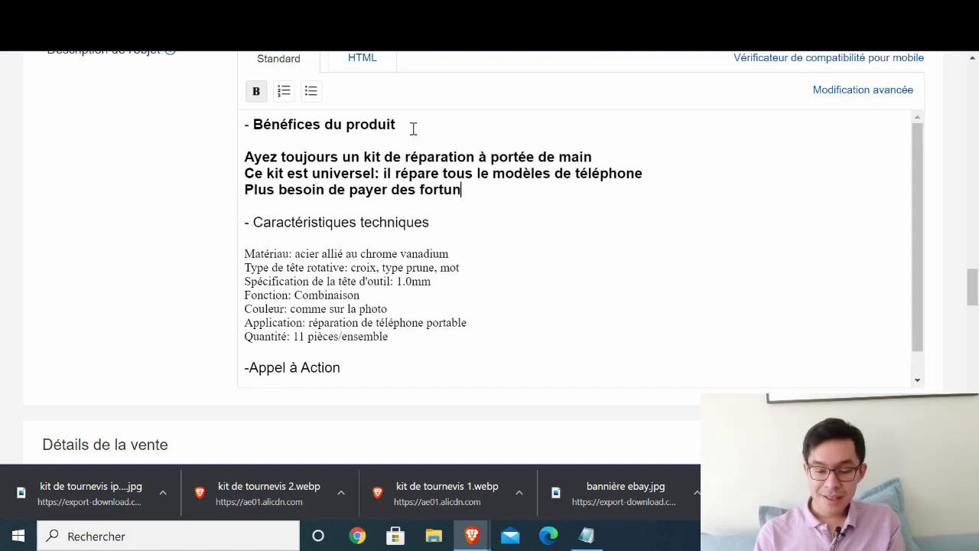
{"action": "key", "text": "BackSpace"}
{"action": "key", "text": "BackSpace"}
{"action": "type", "text": "ch"}
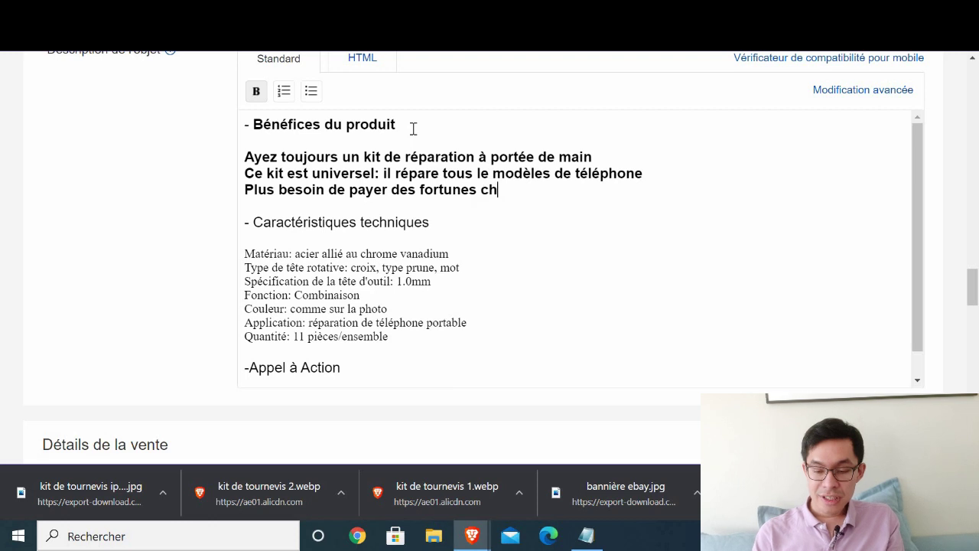
{"action": "type", "text": "ez le répérateur"}
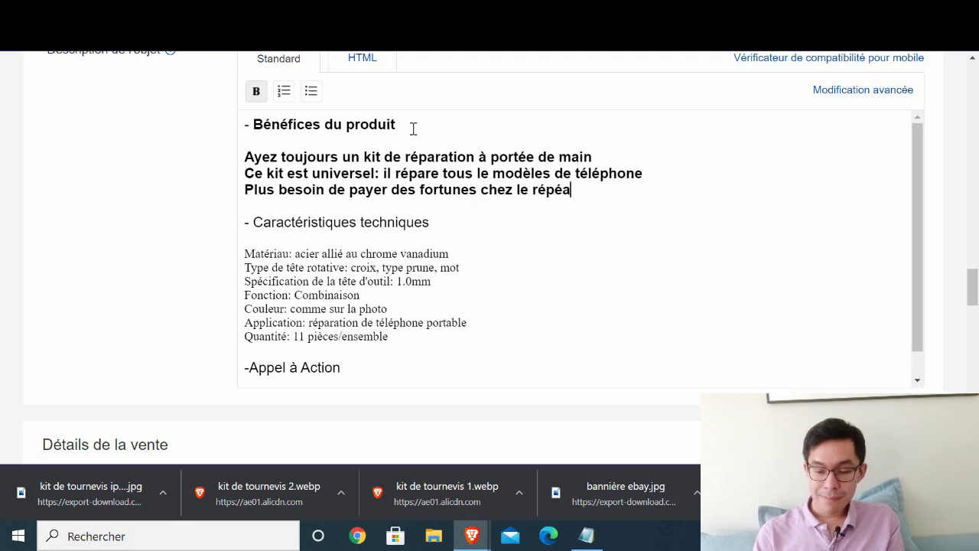
{"action": "type", "text": " de té"}
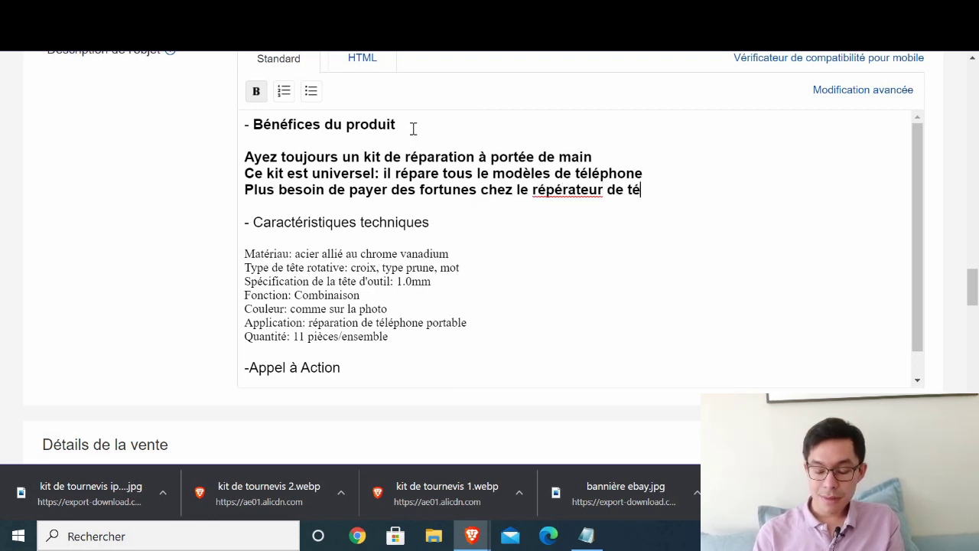
{"action": "type", "text": "léphone, faites"}
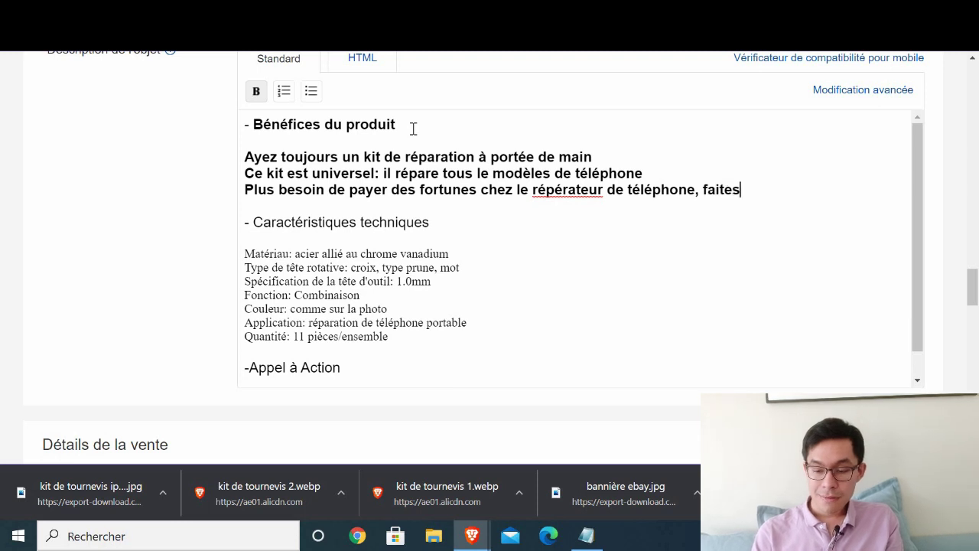
{"action": "key", "text": "BackSpace"}
{"action": "key", "text": "BackSpace"}
{"action": "key", "text": "BackSpace"}
{"action": "key", "text": "BackSpace"}
{"action": "key", "text": "BackSpace"}
{"action": "key", "text": "BackSpace"}
- Finish it with 'ouvrez vous-même votre smartphone facilement grâce à ce kit de 11 pièces.'
{"action": "type", "text": "o"}
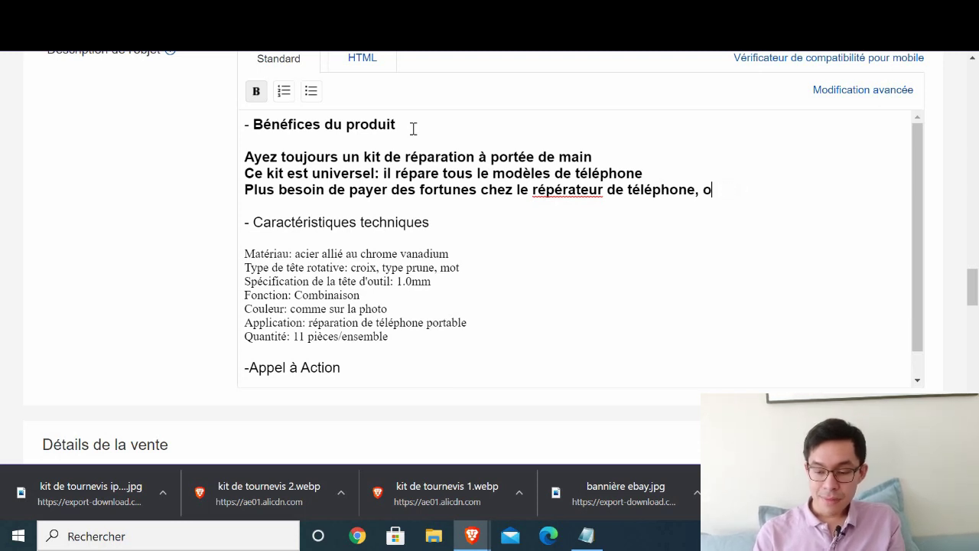
{"action": "type", "text": "uvrez vous-"}
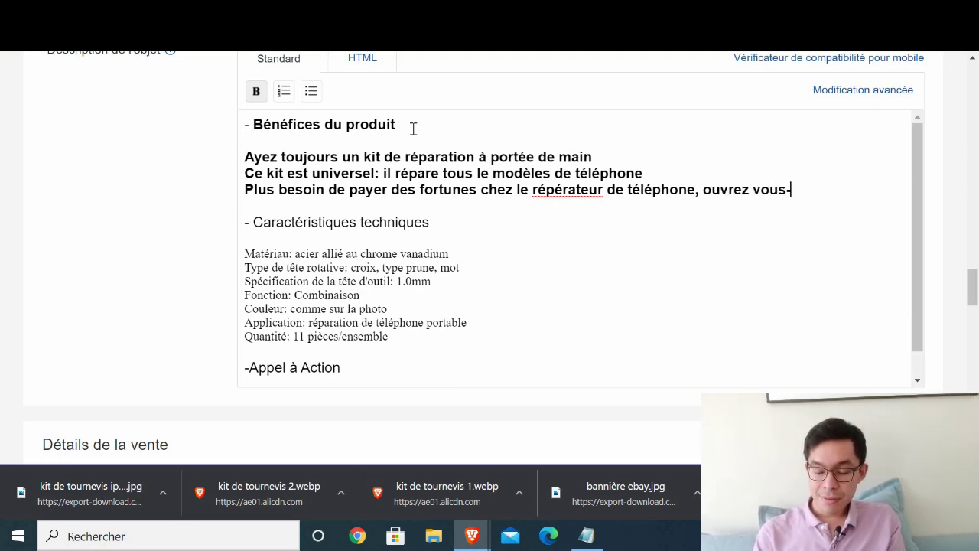
{"action": "type", "text": "même votre smarp"}
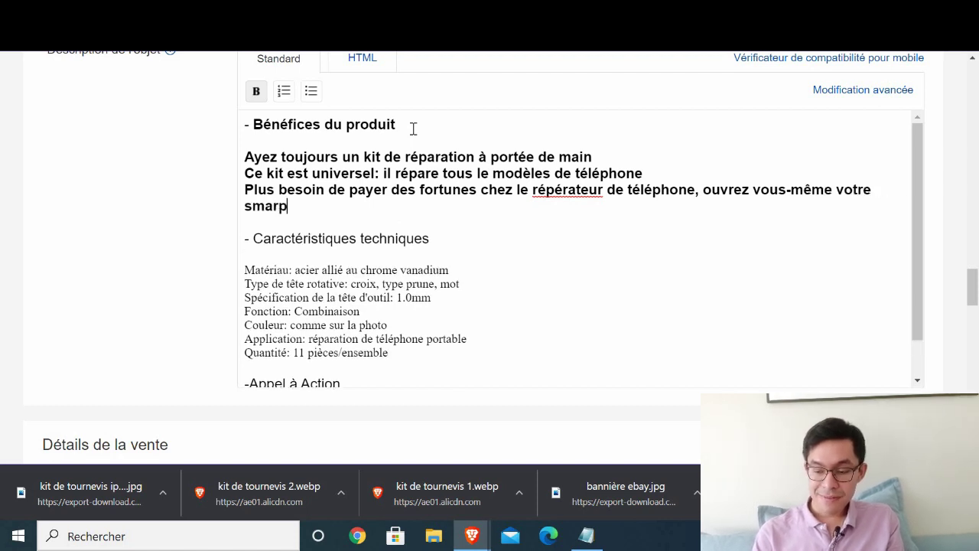
{"action": "key", "text": "BackSpace"}
{"action": "type", "text": "tphon"}
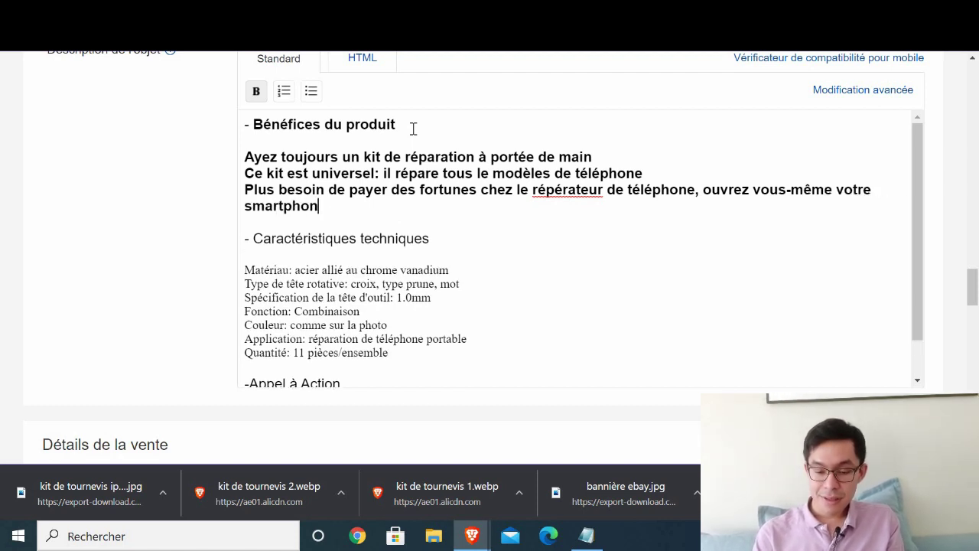
{"action": "type", "text": "e facilement gr"}
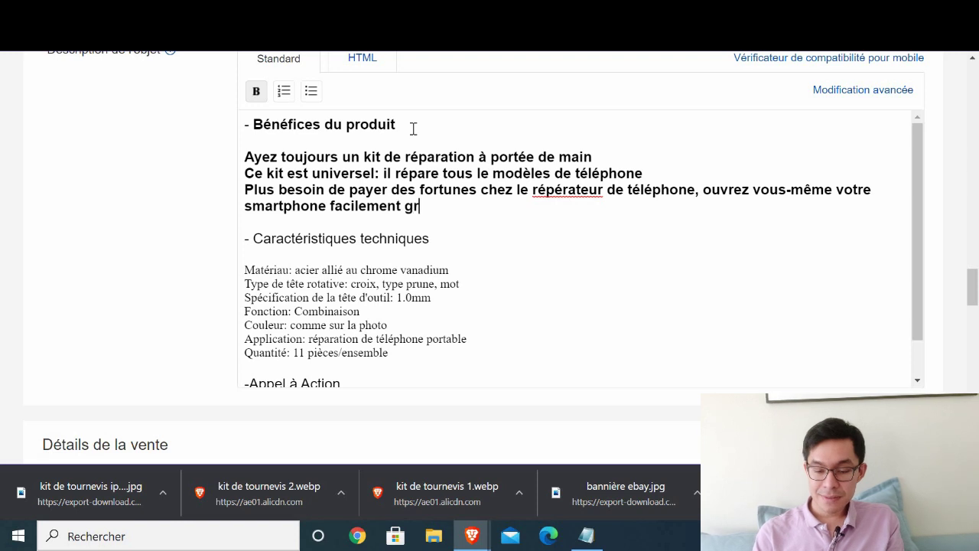
{"action": "type", "text": "âce à c eki"}
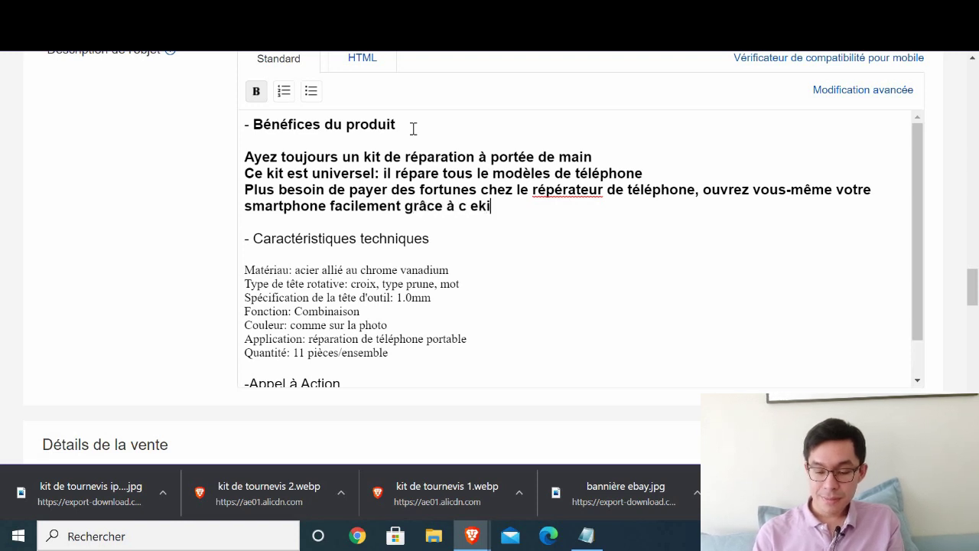
{"action": "key", "text": "BackSpace"}
{"action": "key", "text": "BackSpace"}
{"action": "key", "text": "BackSpace"}
{"action": "type", "text": "e kit de 1"}
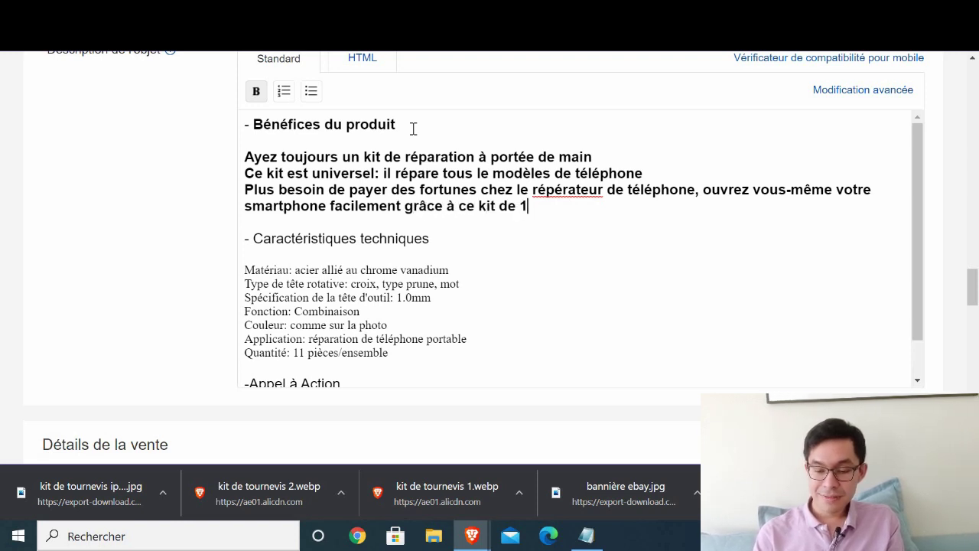
{"action": "type", "text": "1 piece"}
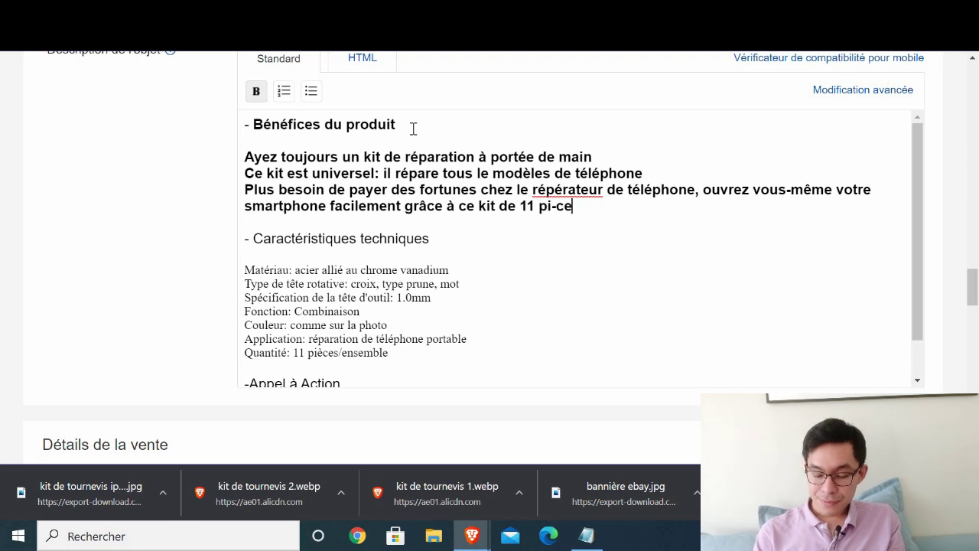
{"action": "key", "text": "BackSpace"}
{"action": "key", "text": "BackSpace"}
{"action": "key", "text": "BackSpace"}
{"action": "type", "text": "èces?"}
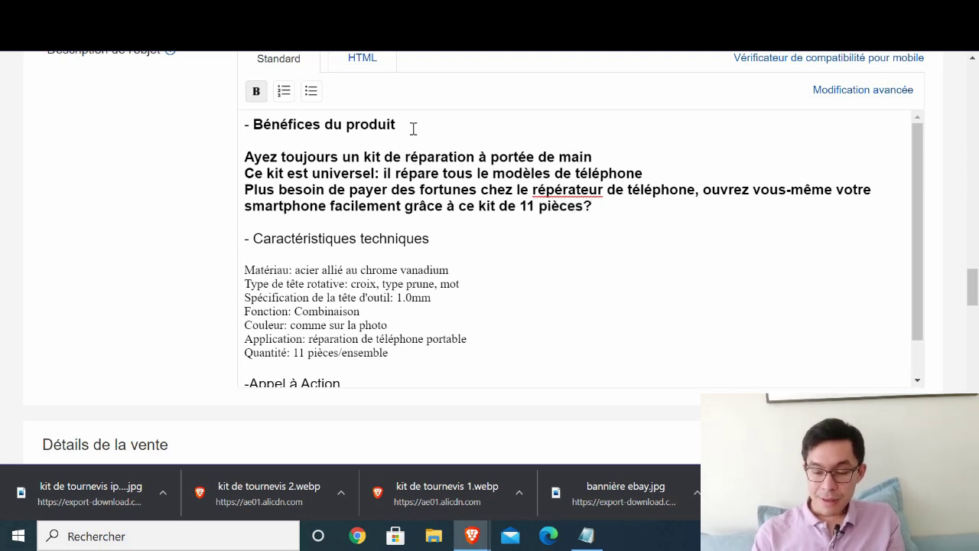
{"action": "key", "text": "BackSpace"}
{"action": "type", "text": "."}
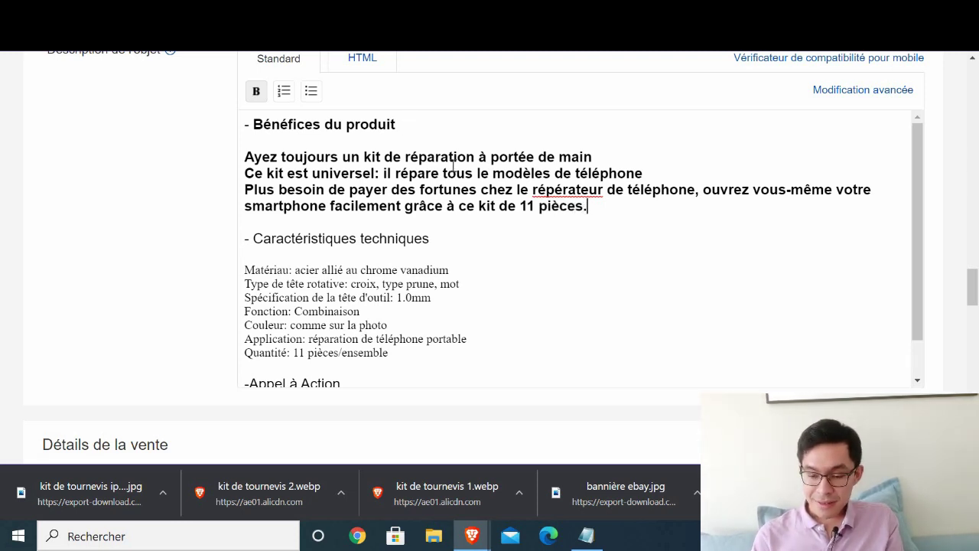
- Fix 'réperateur' to 'réparateur' and 'tous le modèles' to 'tous les modèles'
{"action": "left_click", "coordinate": [556, 189]}
{"action": "key", "text": "Delete"}
{"action": "type", "text": "a"}
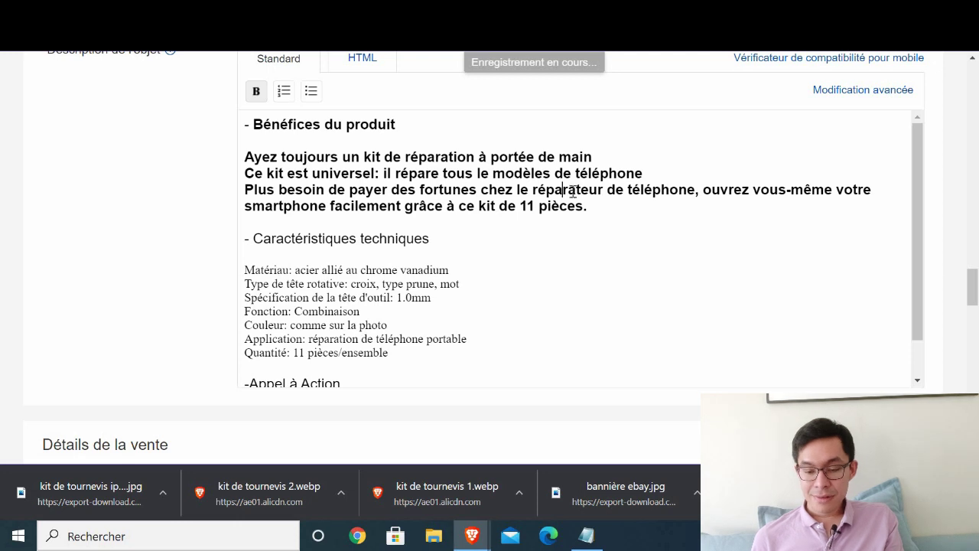
{"action": "left_click", "coordinate": [490, 174]}
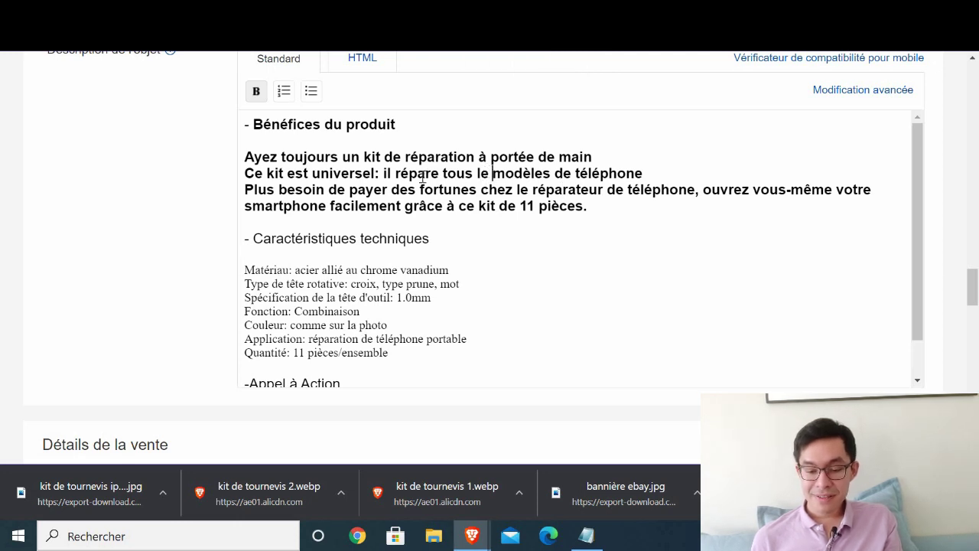
{"action": "type", "text": "s"}
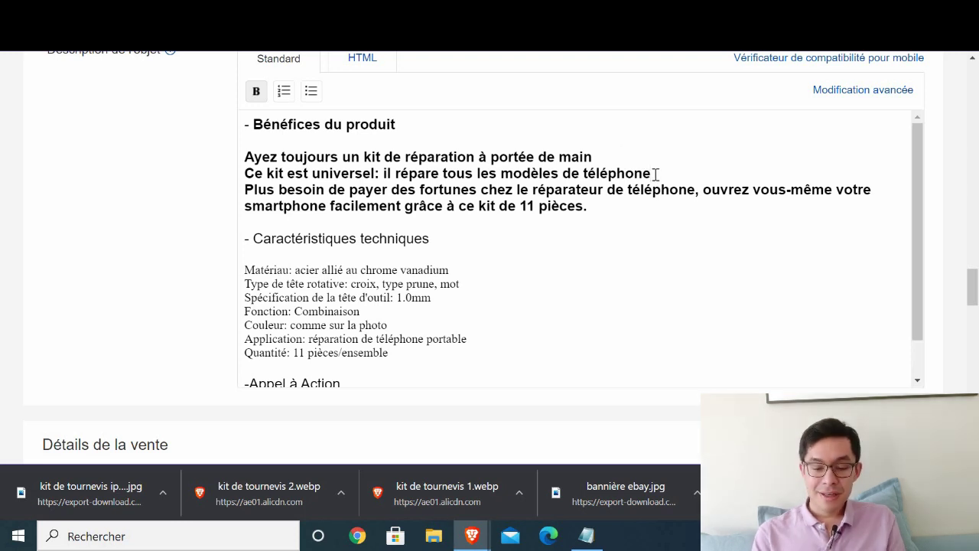
- Add 'Par exemple: imaginez que 2 ou 3 personnes…ouvrir leurs smartphones' plus the lending sentence
{"action": "key", "text": "Return"}
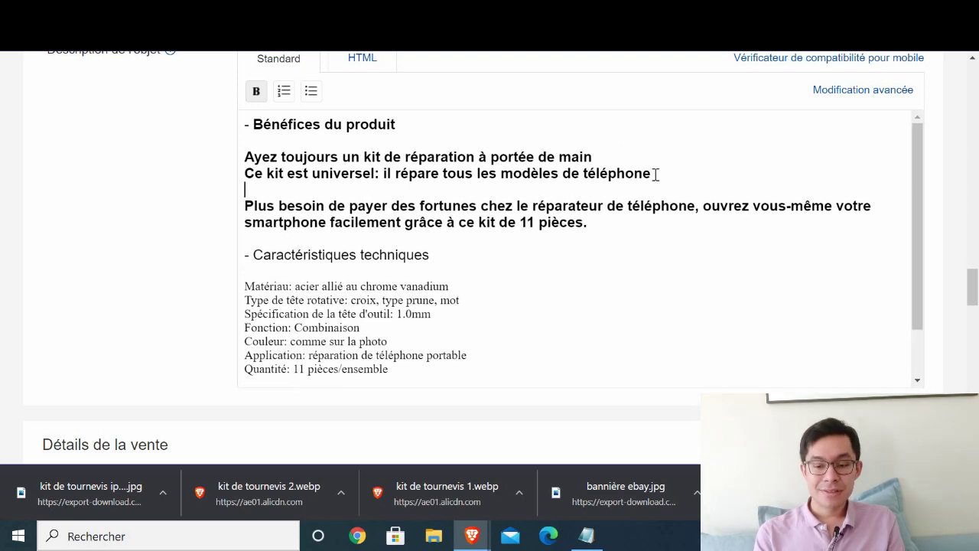
{"action": "type", "text": "Par exempl"}
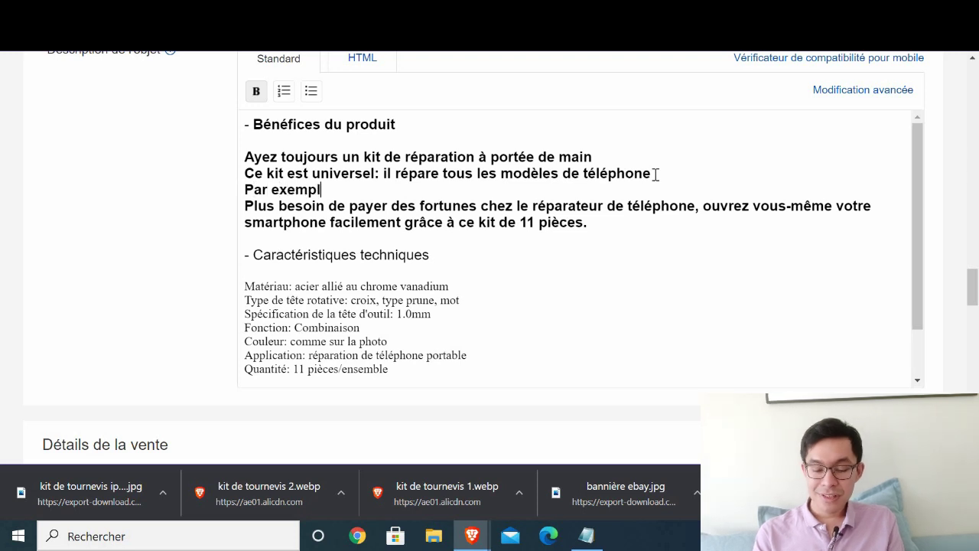
{"action": "type", "text": "e: "}
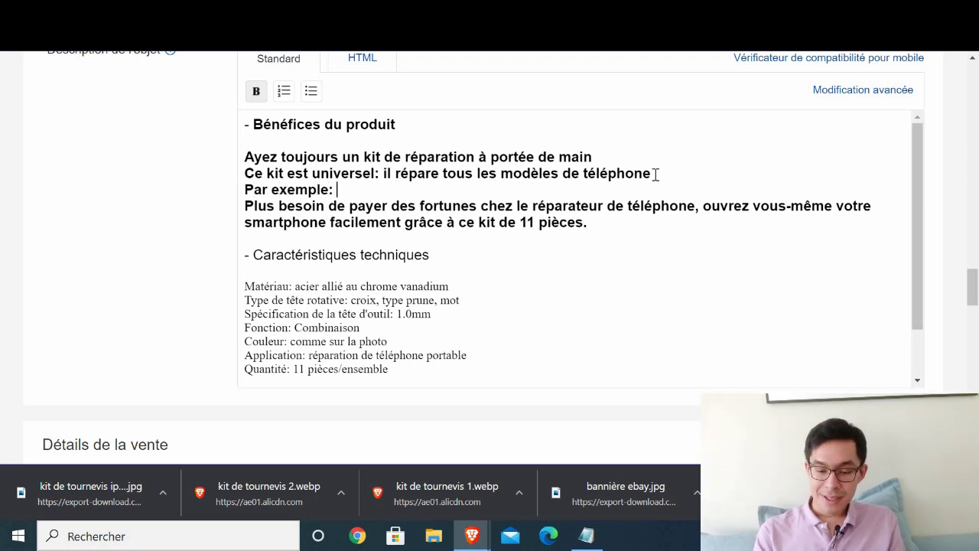
{"action": "type", "text": "siamgin"}
{"action": "key", "text": "BackSpace"}
{"action": "key", "text": "BackSpace"}
{"action": "key", "text": "BackSpace"}
{"action": "key", "text": "BackSpace"}
{"action": "type", "text": "ma"}
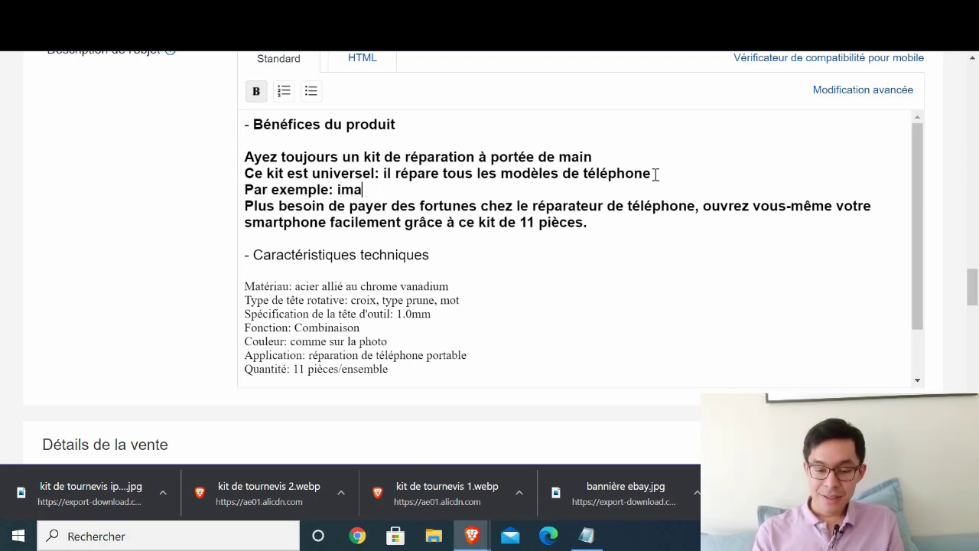
{"action": "type", "text": "ginez que 2 o"}
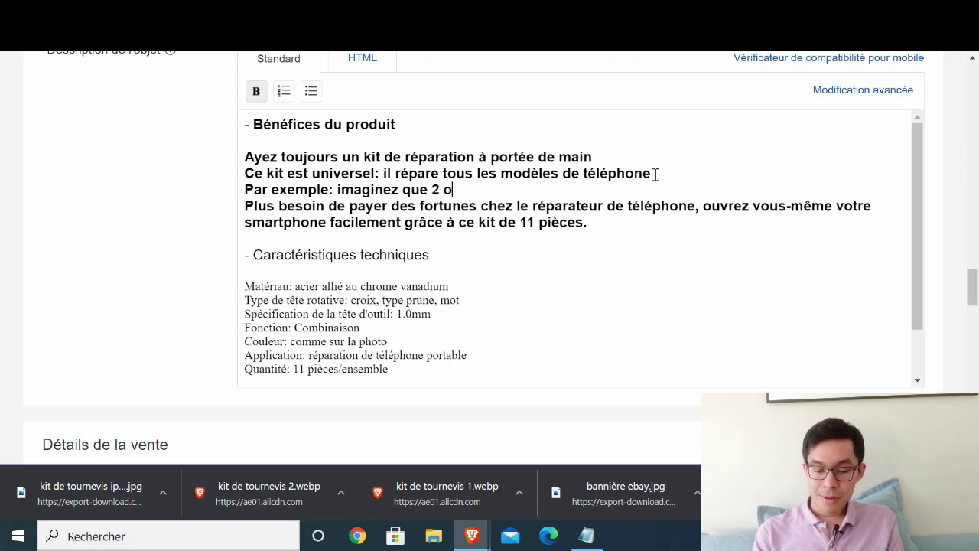
{"action": "type", "text": "u 3 p"}
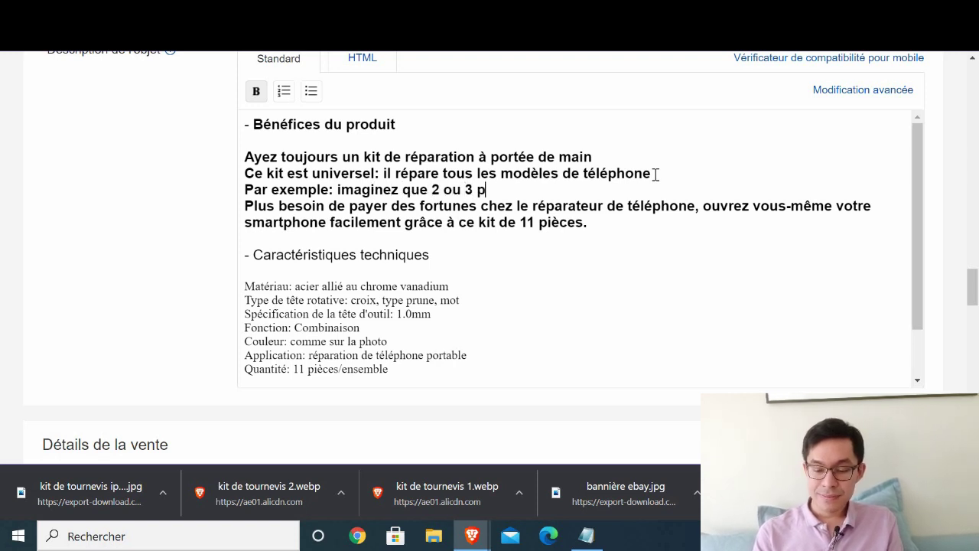
{"action": "type", "text": "ersonnes de vo"}
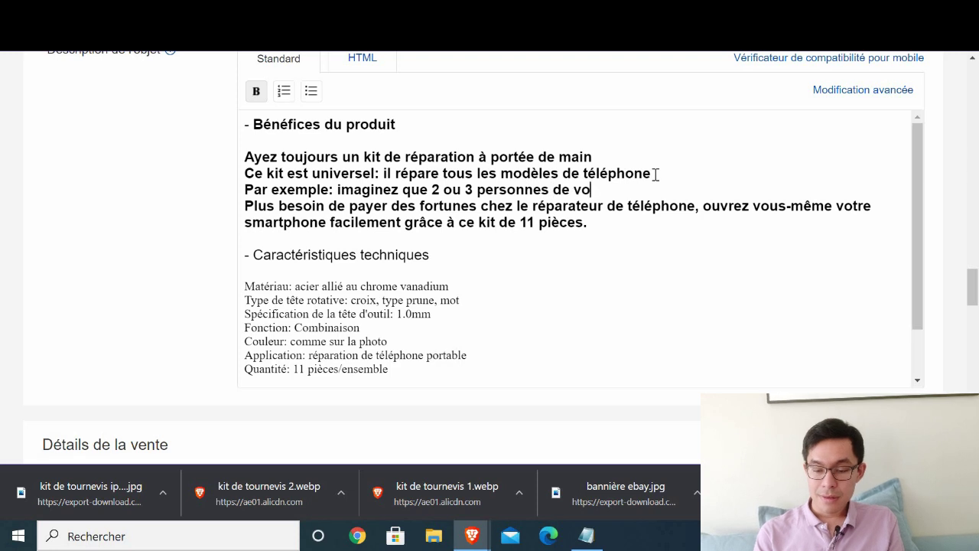
{"action": "type", "text": "tre entourage "}
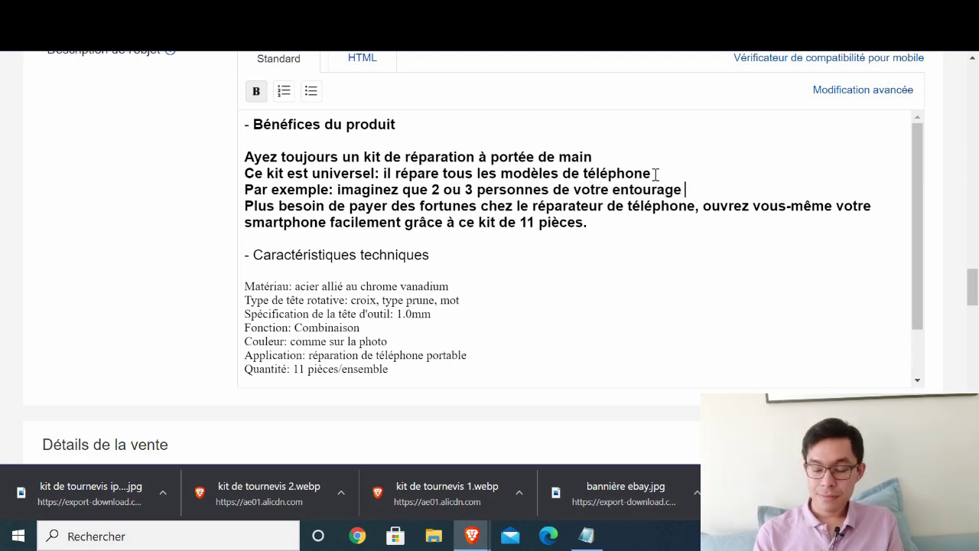
{"action": "type", "text": "ont besoin de"}
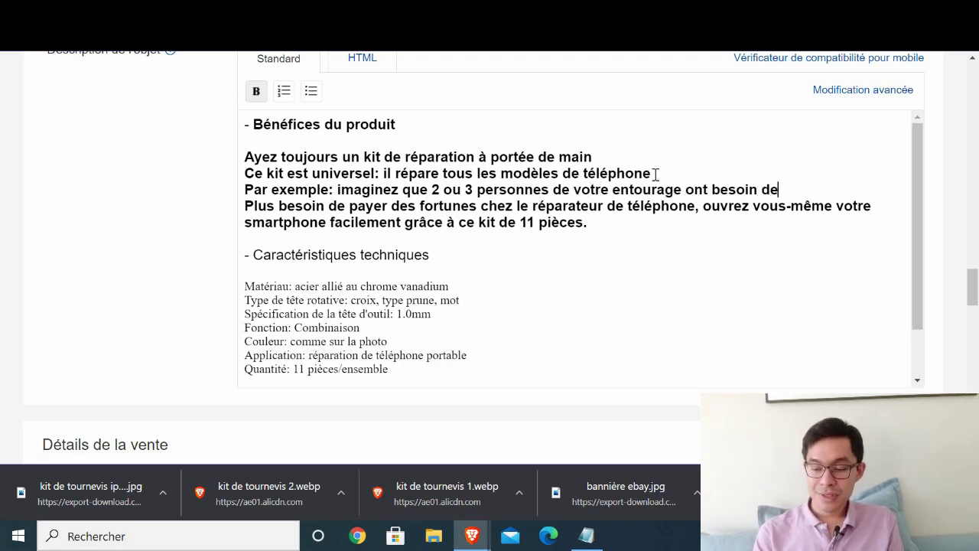
{"action": "key", "text": "BackSpace"}
{"action": "type", "text": "'ouv"}
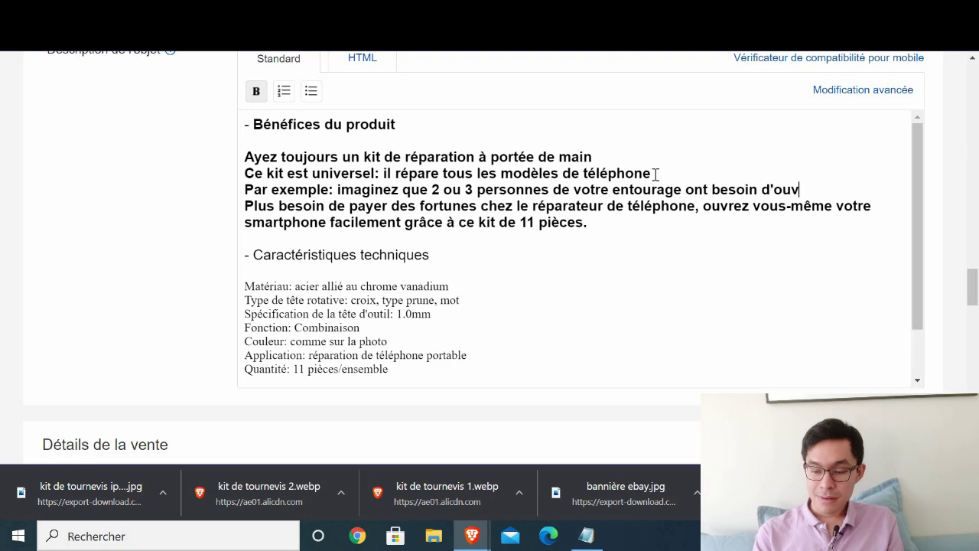
{"action": "type", "text": "rir leurs "}
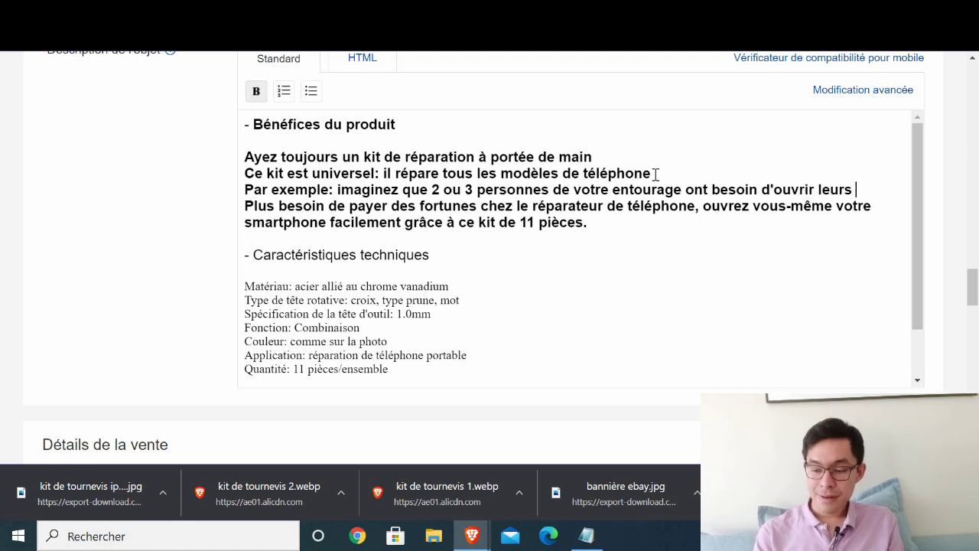
{"action": "type", "text": "smartph"}
{"action": "key", "text": "BackSpace"}
{"action": "key", "text": "BackSpace"}
{"action": "key", "text": "BackSpace"}
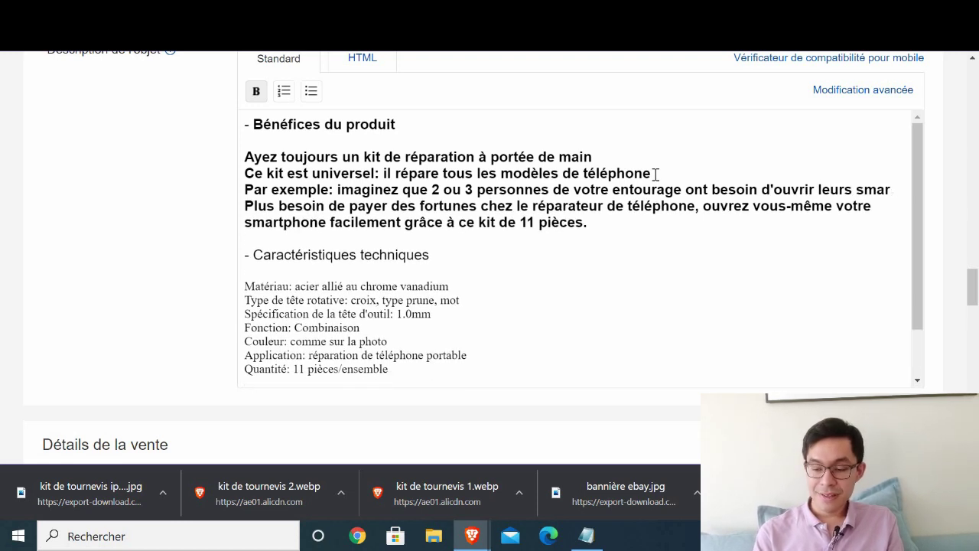
{"action": "type", "text": "tphones. Pas bes"}
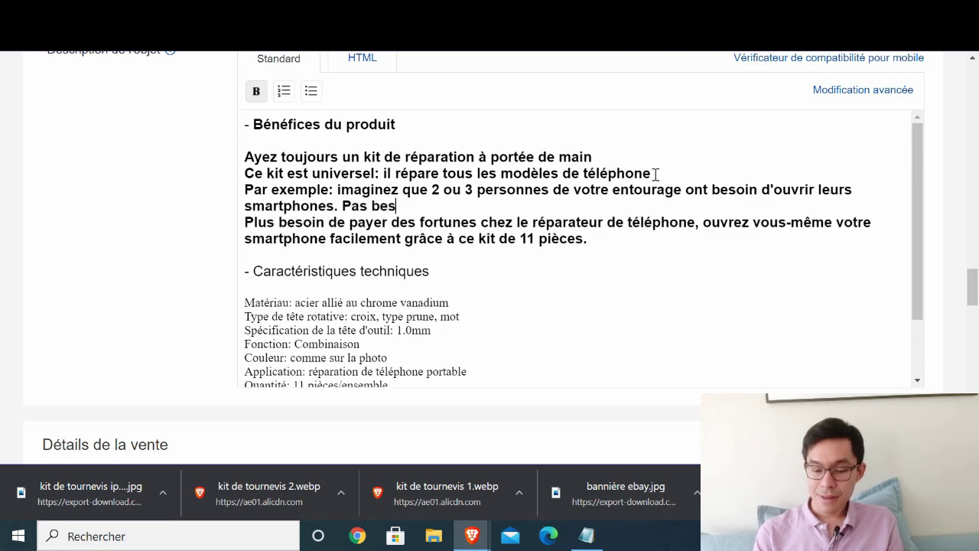
{"action": "type", "text": "oin d'achete"}
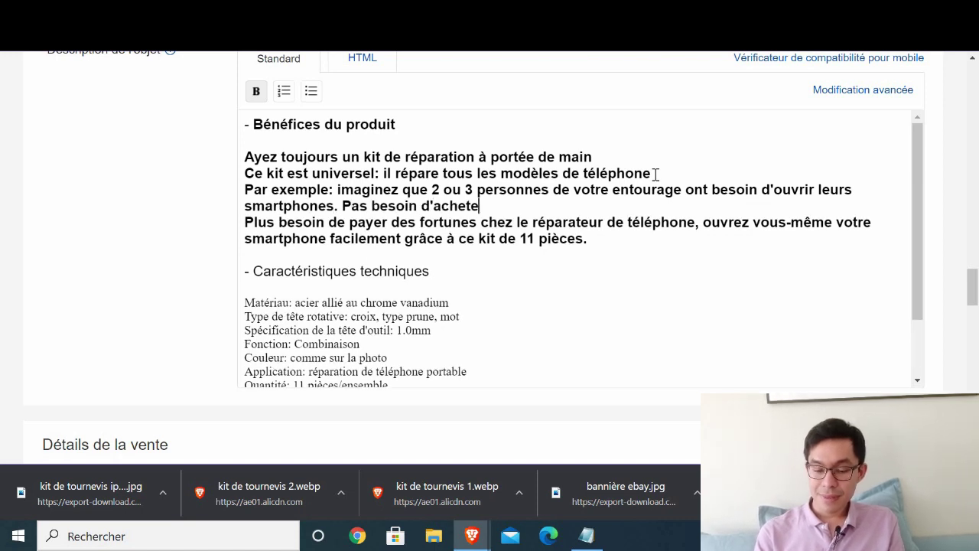
{"action": "type", "text": "r un nouveau kit à"}
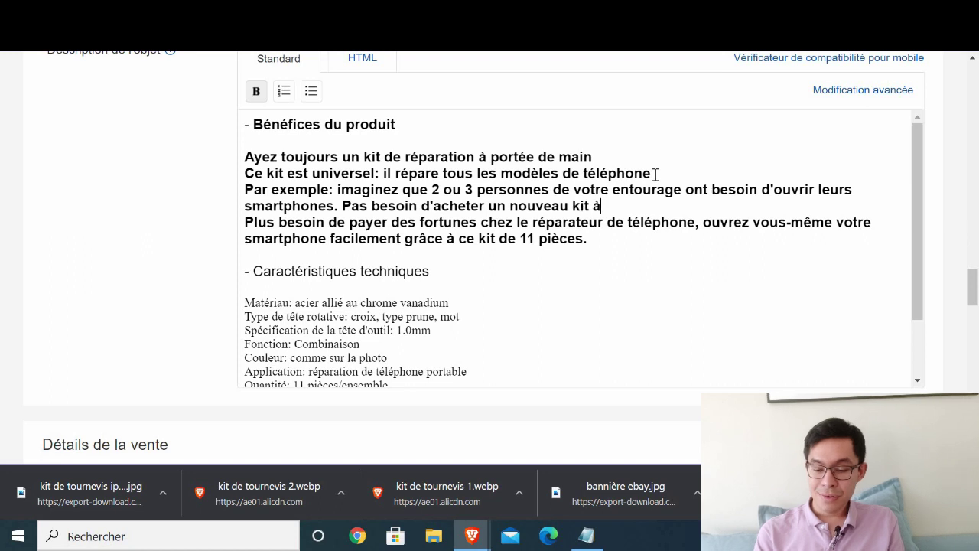
{"action": "type", "text": " chaque fois"}
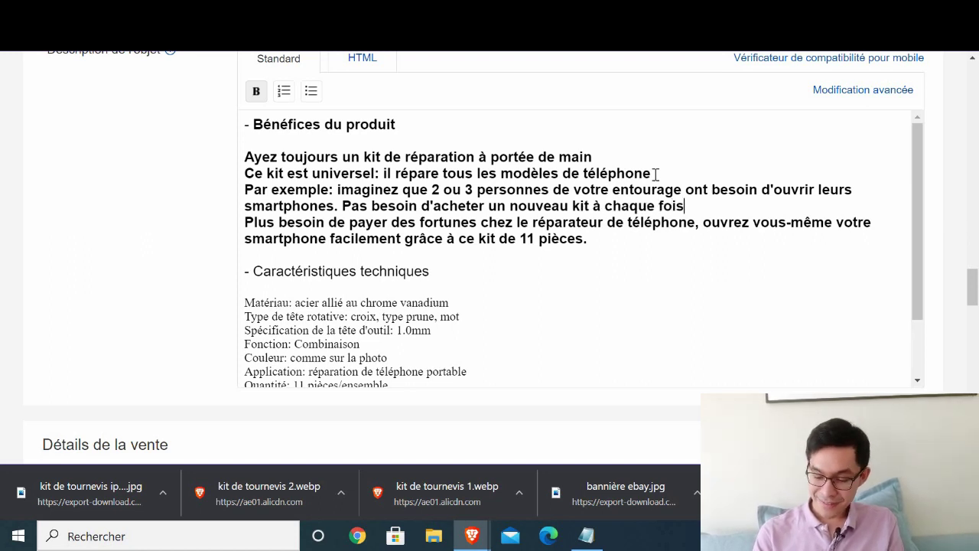
{"action": "type", "text": ": Prêtez leur"}
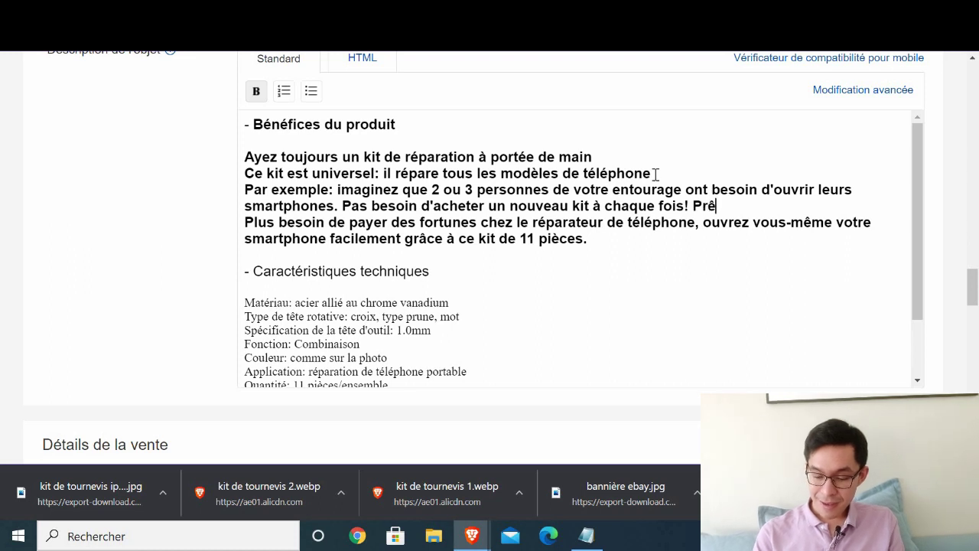
{"action": "type", "text": " le v"}
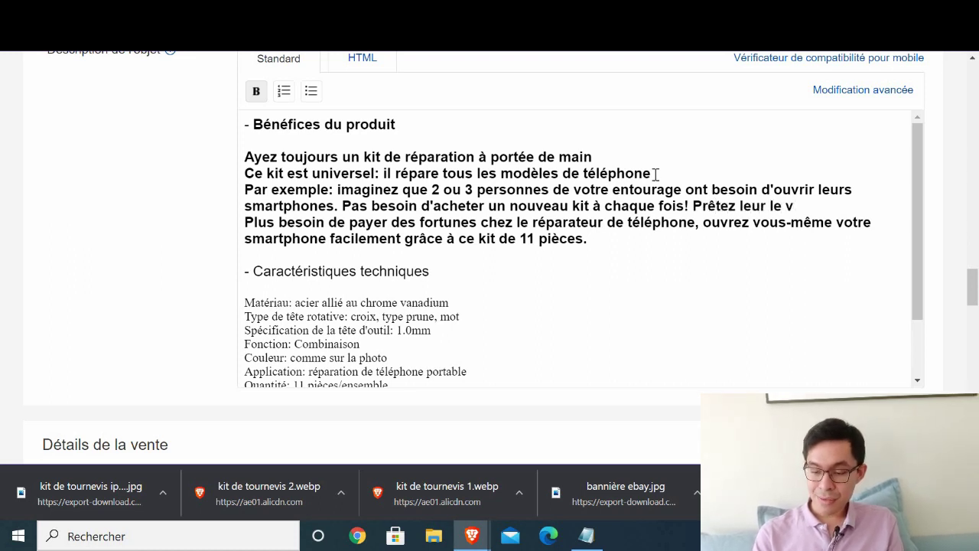
{"action": "type", "text": "ôtre"}
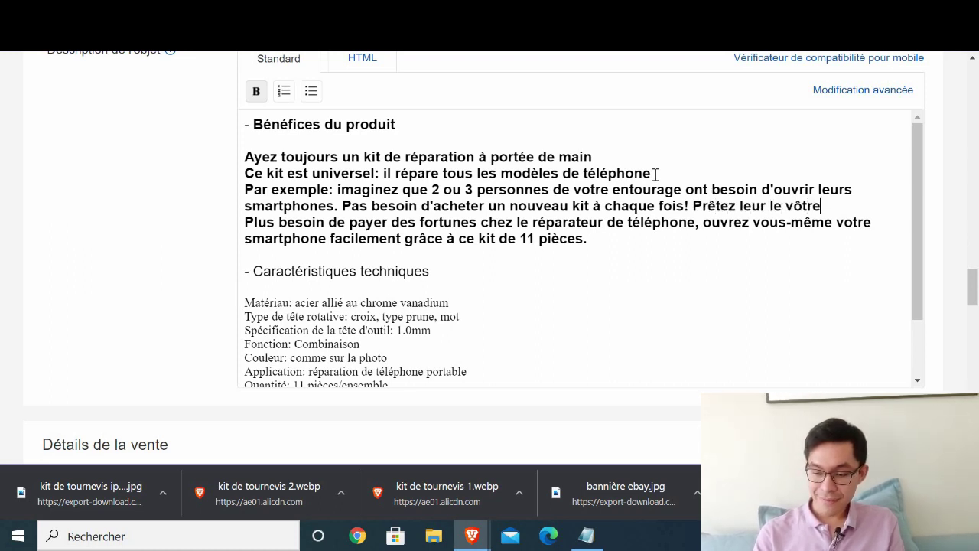
{"action": "type", "text": "!"}
{"action": "key", "text": "Return"}
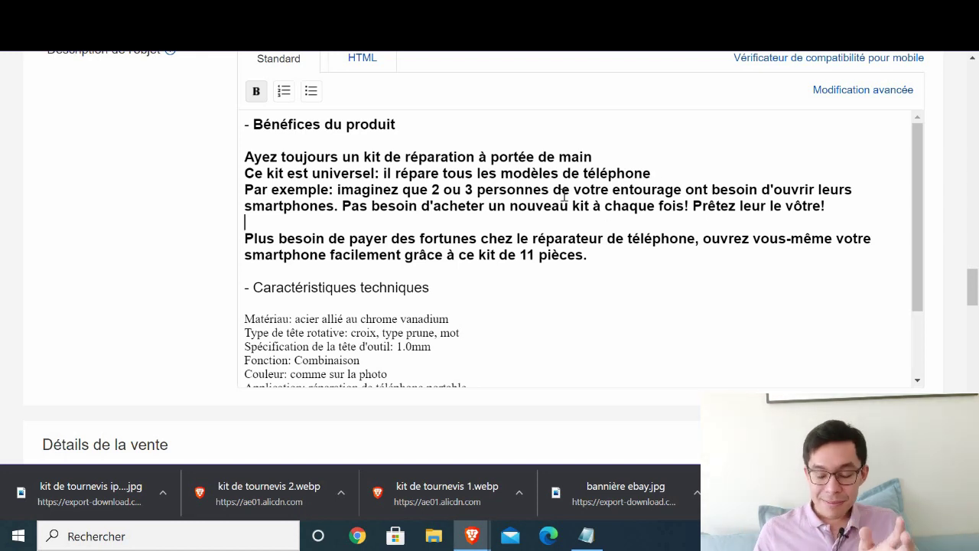
- Delete the '-Appel à Action' placeholder line
{"action": "scroll", "coordinate": [541, 189], "scroll_direction": "down", "scroll_amount": 1}
{"action": "scroll", "coordinate": [540, 189], "scroll_direction": "down", "scroll_amount": 1}
{"action": "scroll", "coordinate": [498, 203], "scroll_direction": "up", "scroll_amount": 1}
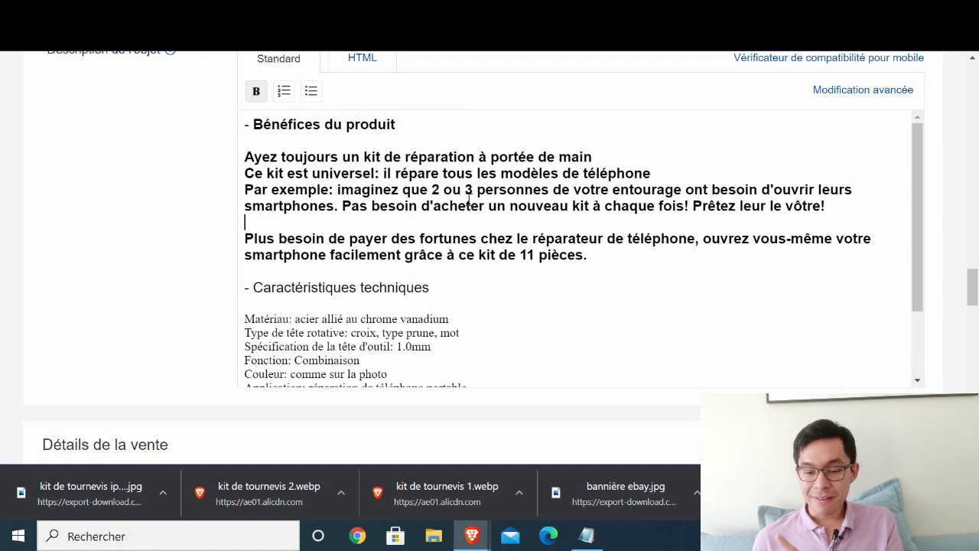
{"action": "left_click_drag", "start_coordinate": [496, 206], "coordinate": [609, 207]}
{"action": "left_click", "coordinate": [323, 221]}
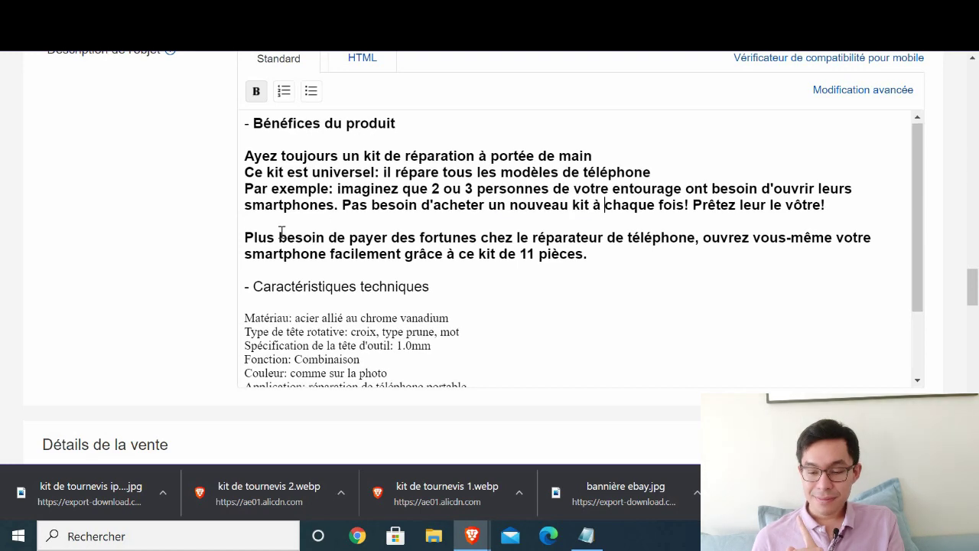
{"action": "scroll", "coordinate": [306, 245], "scroll_direction": "down", "scroll_amount": 3}
{"action": "scroll", "coordinate": [359, 279], "scroll_direction": "up", "scroll_amount": 1}
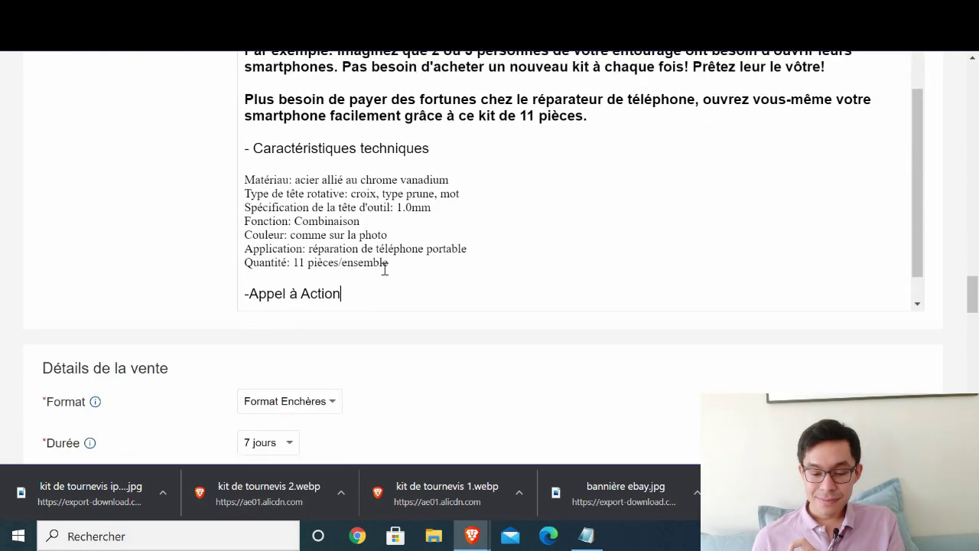
{"action": "scroll", "coordinate": [479, 145], "scroll_direction": "down", "scroll_amount": 1}
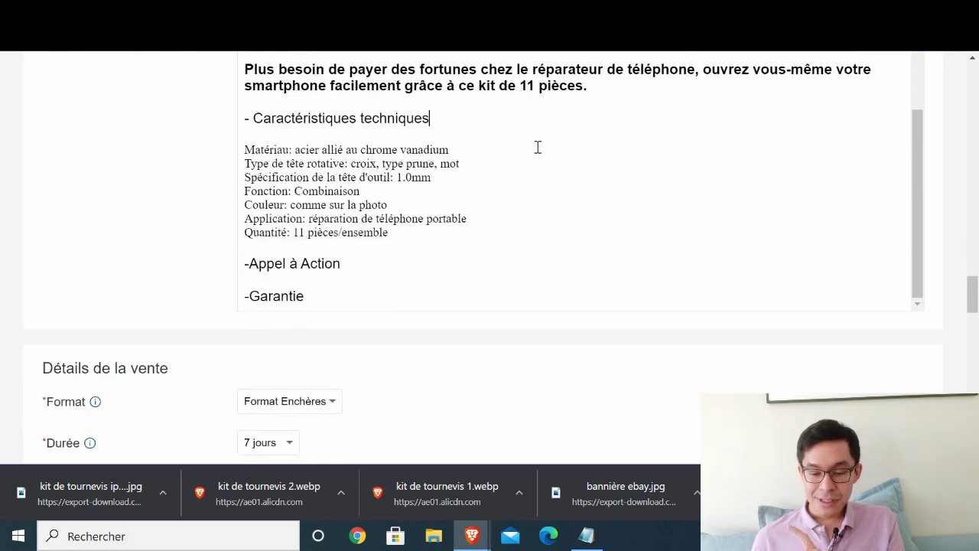
{"action": "scroll", "coordinate": [498, 168], "scroll_direction": "up", "scroll_amount": 1}
{"action": "scroll", "coordinate": [385, 271], "scroll_direction": "down", "scroll_amount": 1}
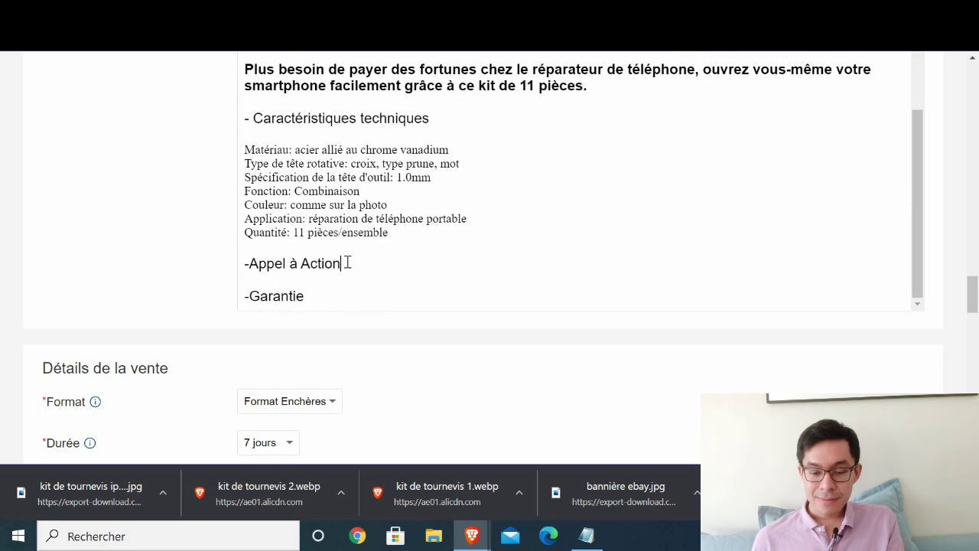
{"action": "key", "text": "shift+Home"}
{"action": "key", "text": "BackSpace"}
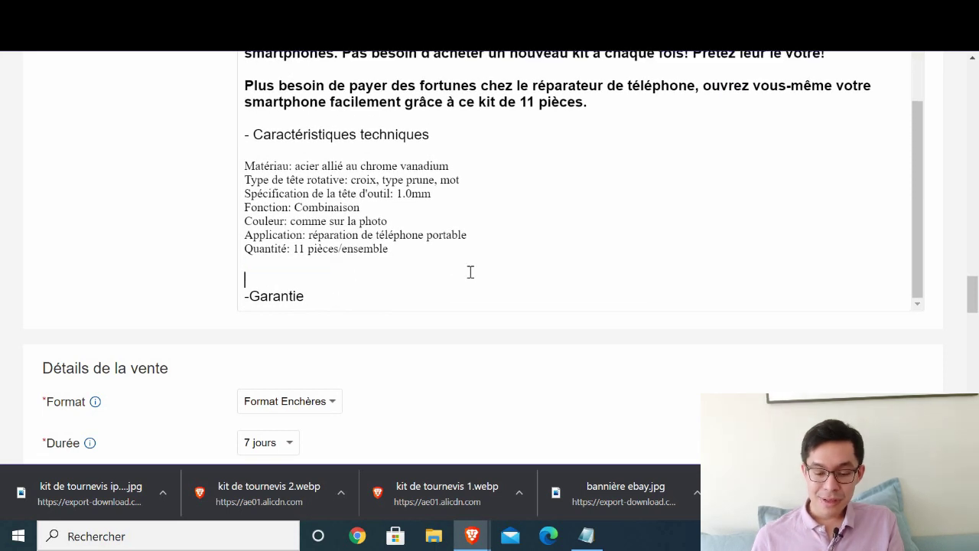
- Type 'Commandez maintenant !' and the limited-stock warning, with blank lines around Garantie
{"action": "type", "text": "Commandez mainte"}
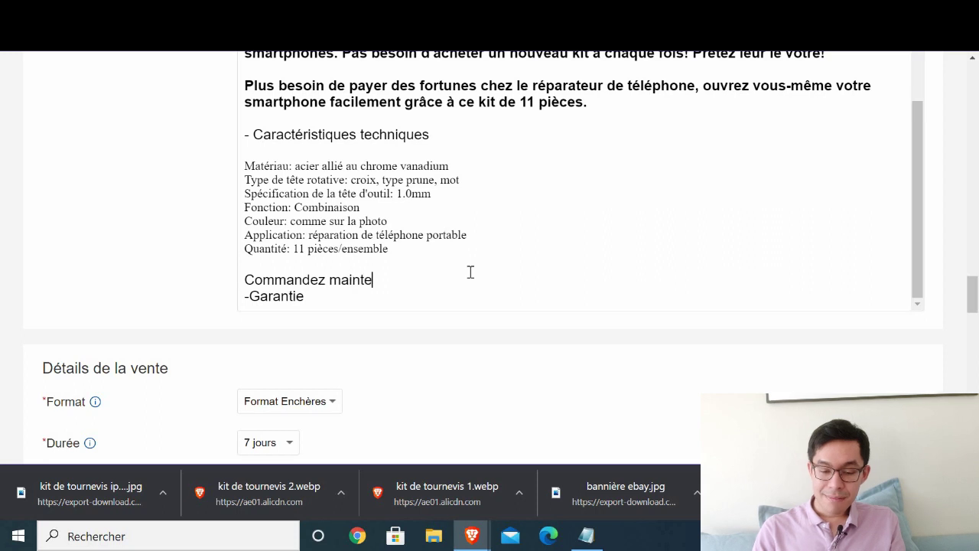
{"action": "type", "text": "nant !"}
{"action": "key", "text": "Return"}
{"action": "type", "text": "A"}
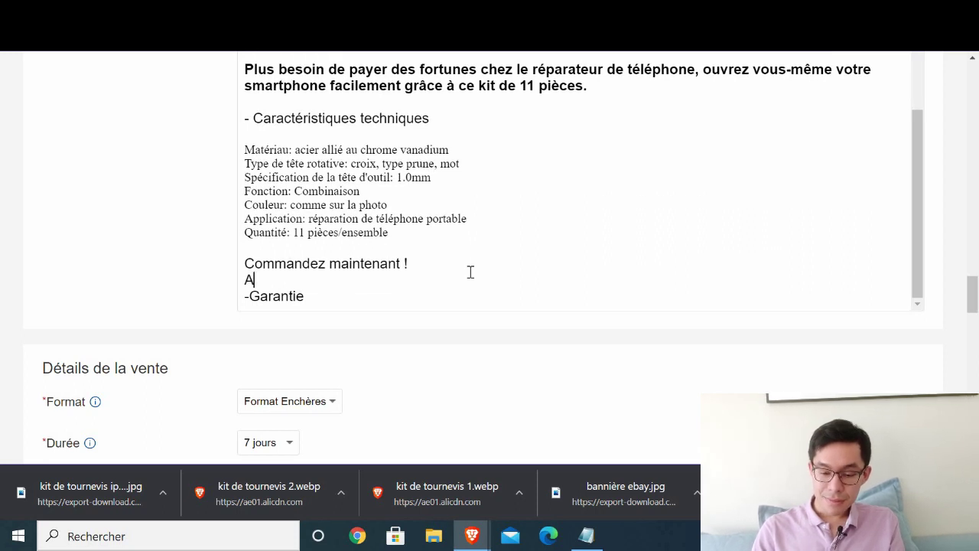
{"action": "type", "text": "ttention, les sto"}
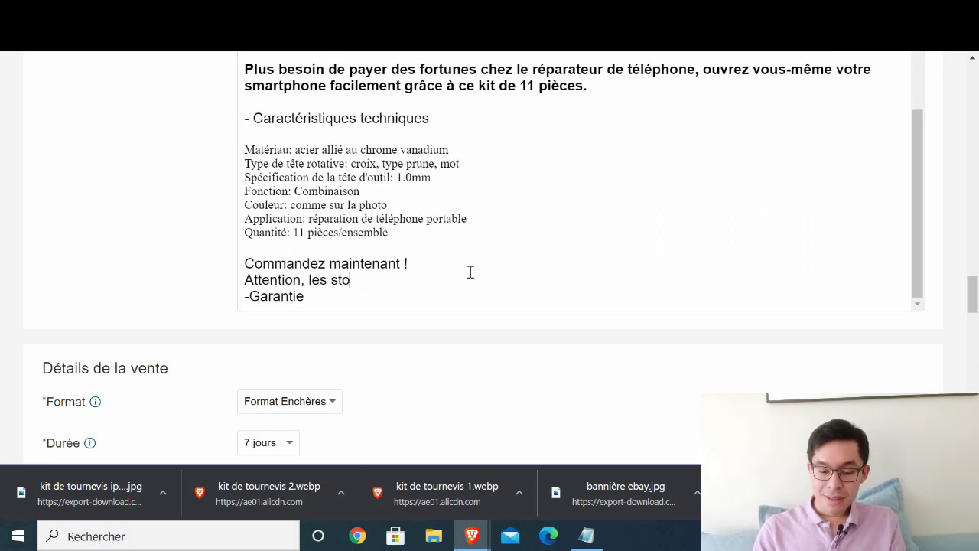
{"action": "type", "text": "cks sont lm"}
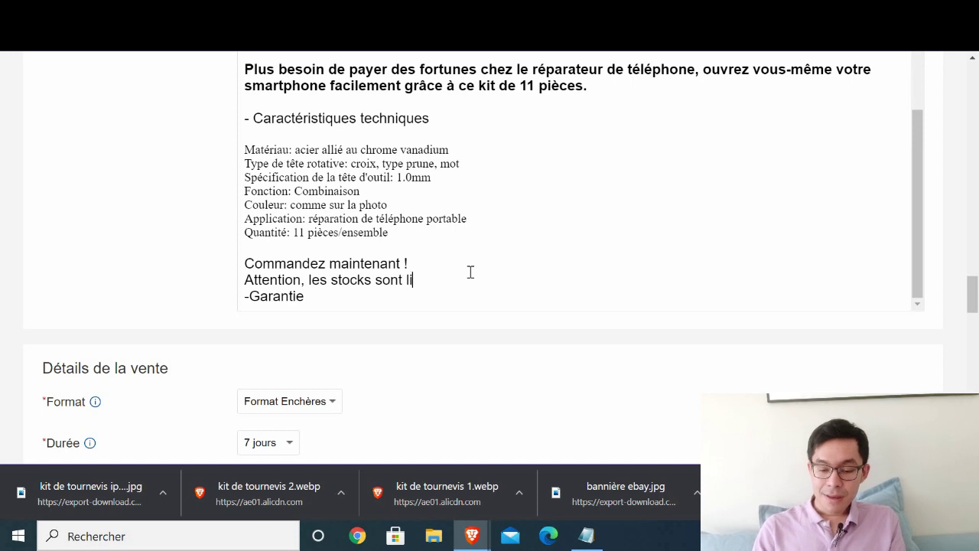
{"action": "type", "text": "mités."}
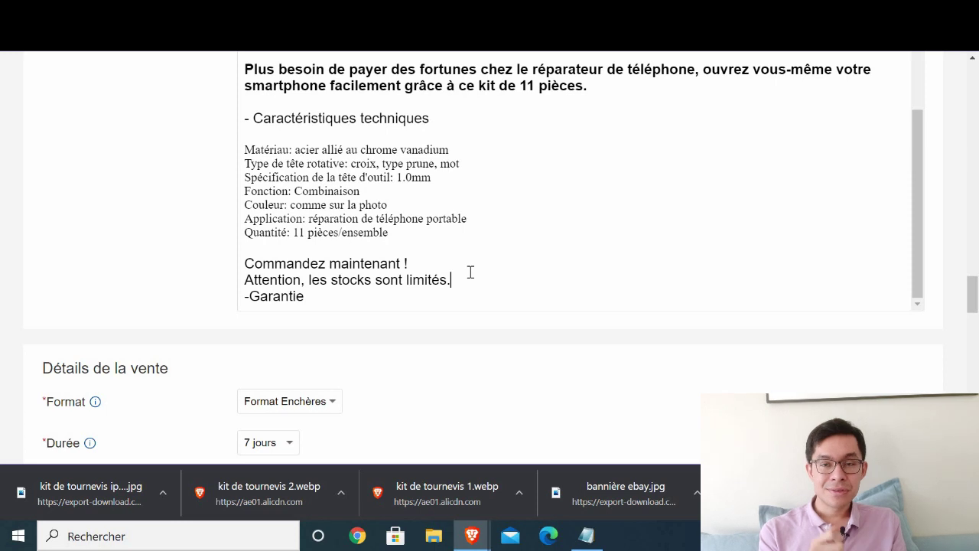
{"action": "key", "text": "Return"}
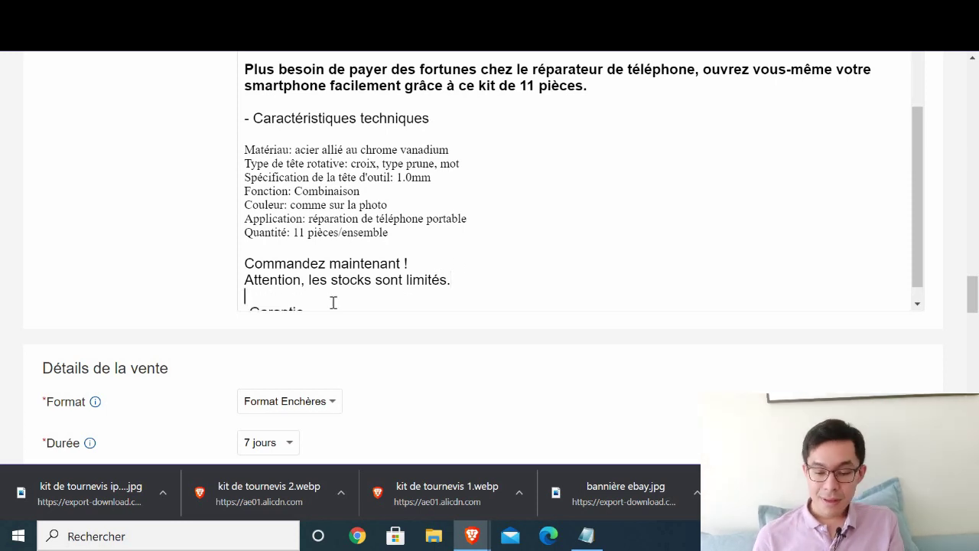
{"action": "left_click", "coordinate": [329, 304]}
{"action": "key", "text": "Return"}
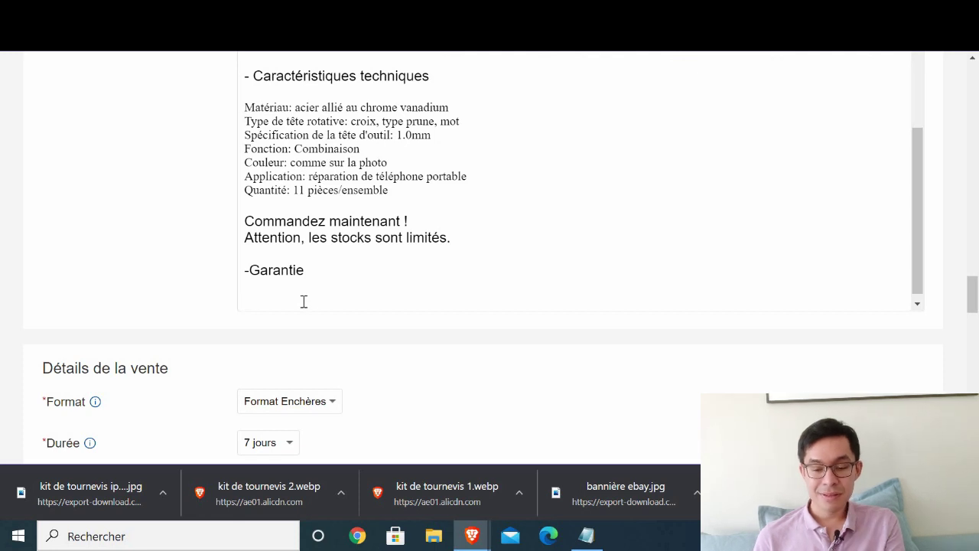
{"action": "key", "text": "Return"}
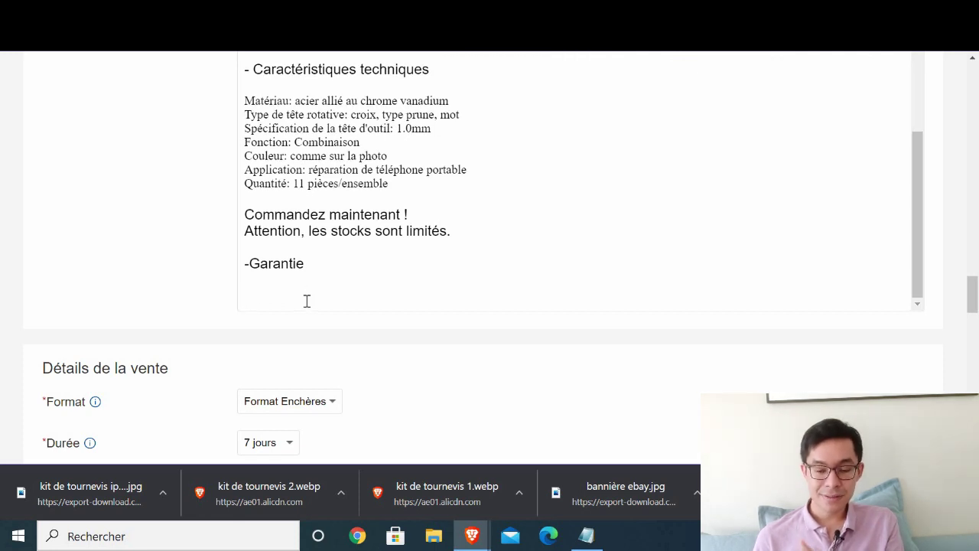
- Append 'Rupture des stocks prochaines. Commande vite.' after 'limités.'
{"action": "left_click_drag", "start_coordinate": [309, 229], "coordinate": [418, 224]}
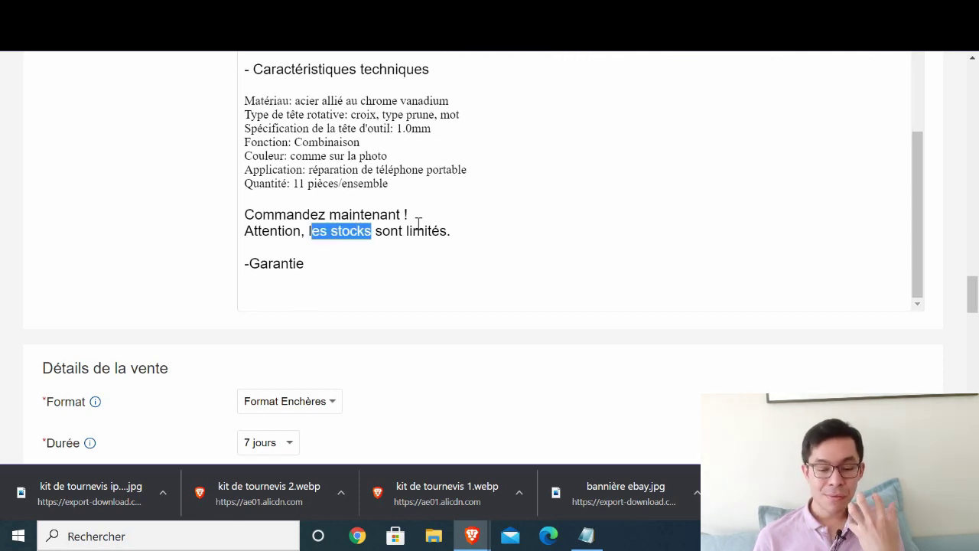
{"action": "left_click", "coordinate": [464, 226]}
{"action": "type", "text": "Ruptu"}
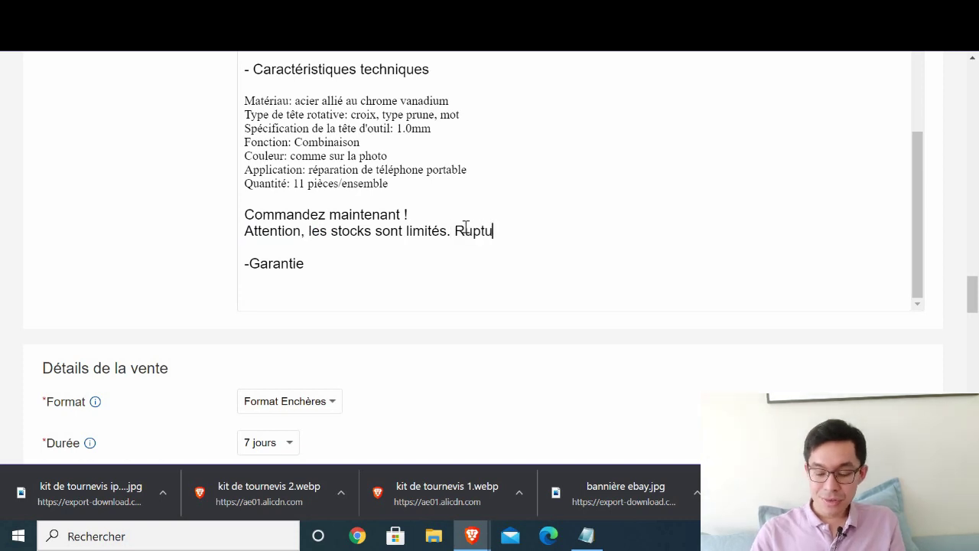
{"action": "type", "text": "re des stocks pro"}
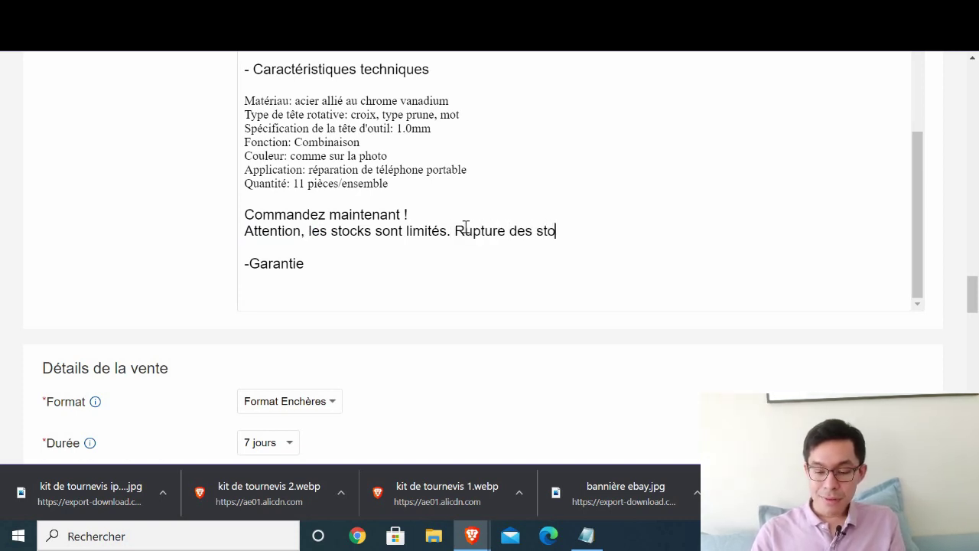
{"action": "type", "text": "hai"}
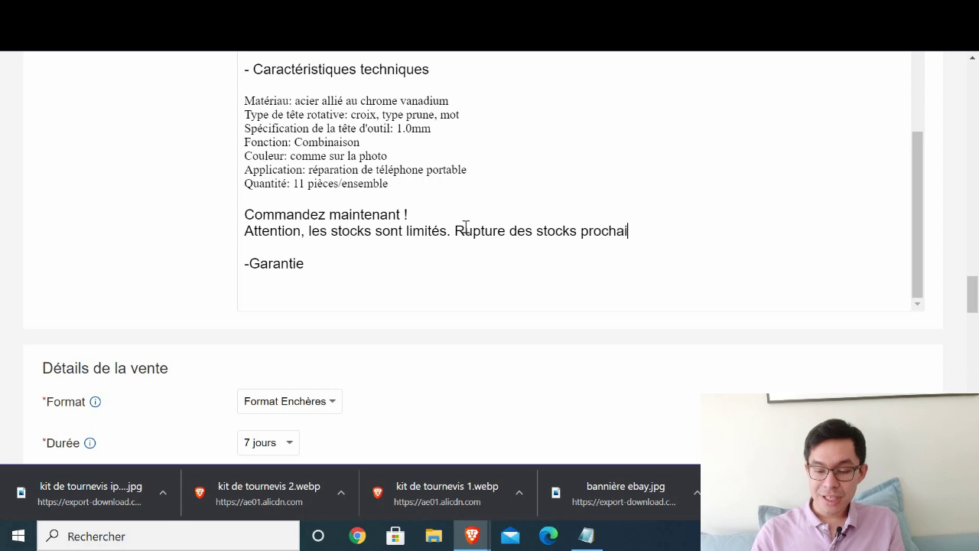
{"action": "type", "text": "nes. Command"}
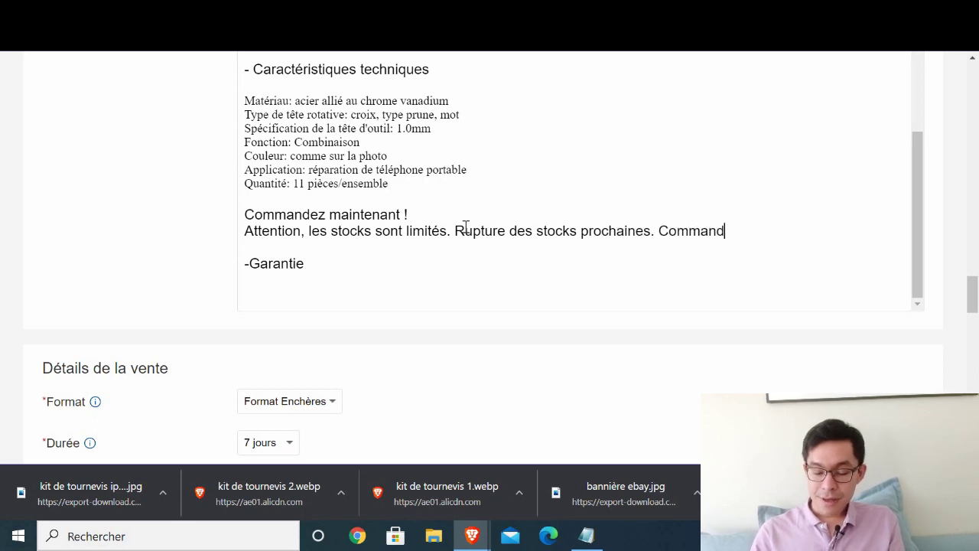
{"action": "type", "text": "e vite."}
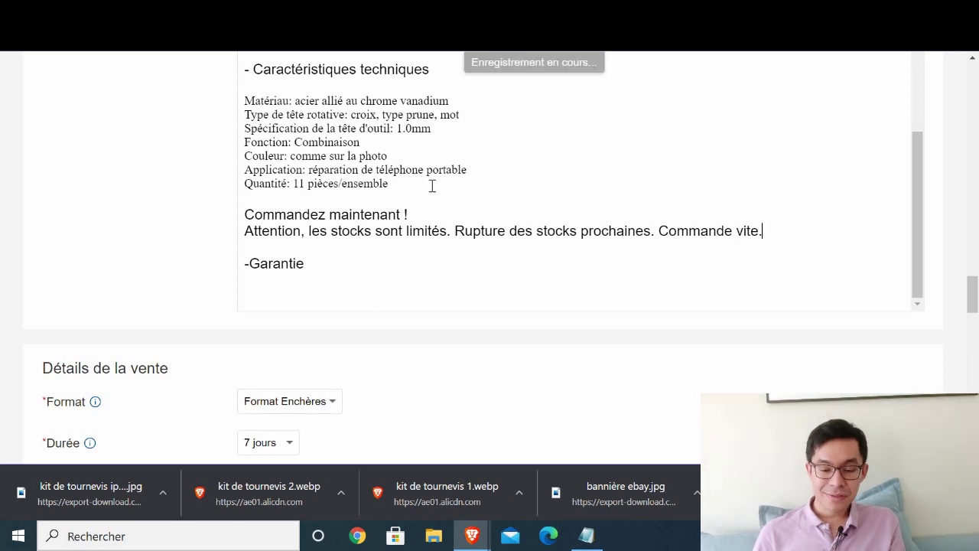
{"action": "left_click_drag", "start_coordinate": [270, 123], "coordinate": [227, 89]}
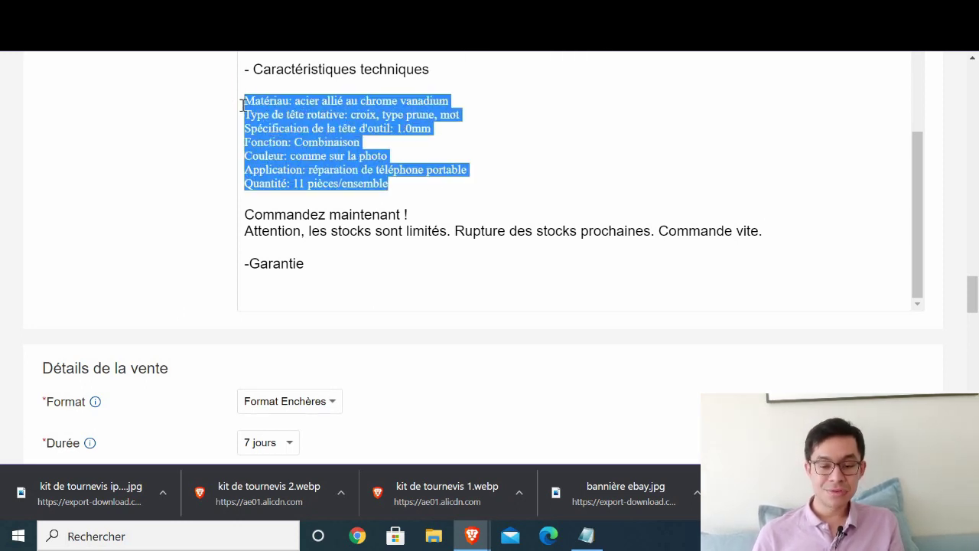
{"action": "scroll", "coordinate": [313, 135], "scroll_direction": "up", "scroll_amount": 1}
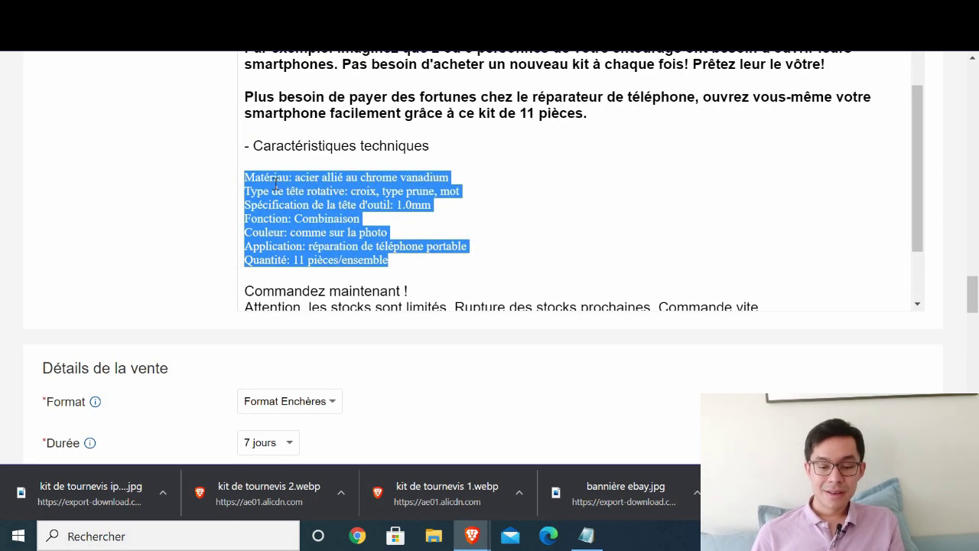
{"action": "mouse_move", "coordinate": [245, 176]}
{"action": "left_mouse_down"}
{"action": "mouse_move", "coordinate": [441, 260]}
{"action": "mouse_move", "coordinate": [247, 158]}
{"action": "left_mouse_up"}
{"action": "left_click", "coordinate": [409, 262]}
{"action": "left_click", "coordinate": [247, 161]}
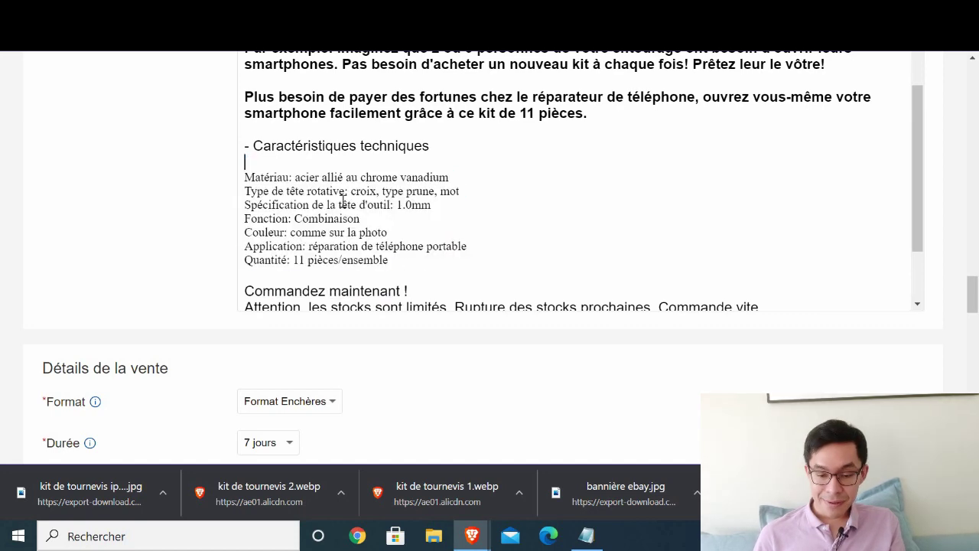
{"action": "scroll", "coordinate": [341, 201], "scroll_direction": "up", "scroll_amount": 3}
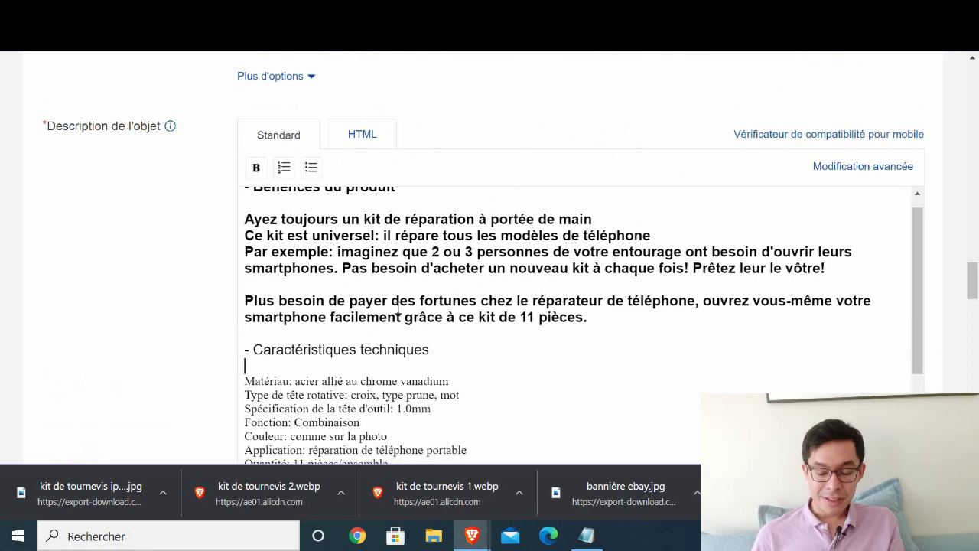
{"action": "scroll", "coordinate": [398, 307], "scroll_direction": "down", "scroll_amount": 3}
- Under the -Garantie heading, add the line 'Satisfait ou remboursé'
{"action": "scroll", "coordinate": [421, 400], "scroll_direction": "down", "scroll_amount": 3}
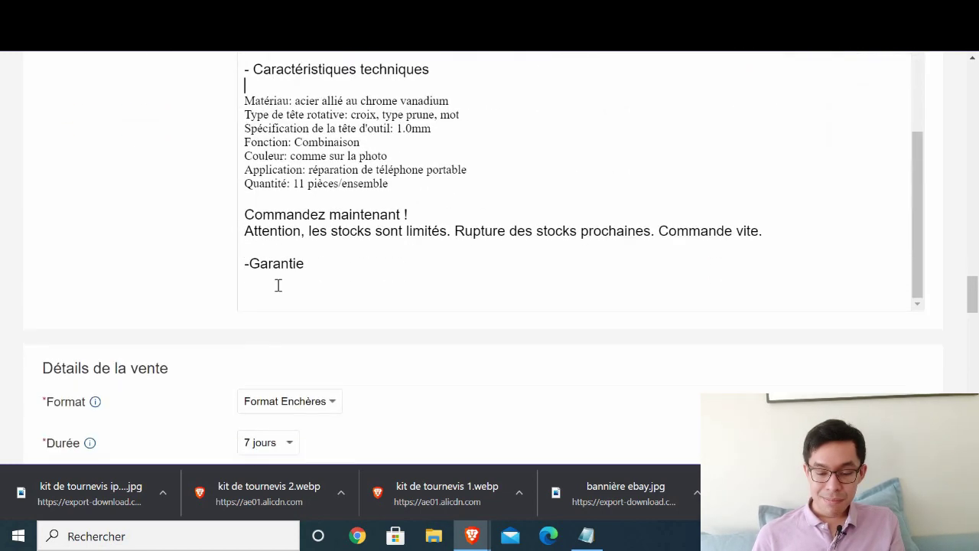
{"action": "left_click", "coordinate": [326, 277]}
{"action": "key", "text": "Return"}
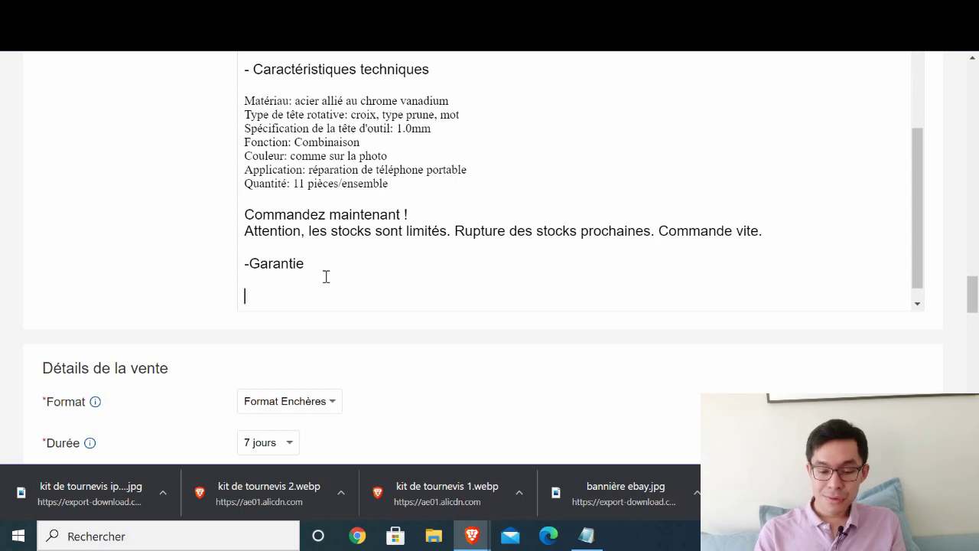
{"action": "type", "text": "Sati"}
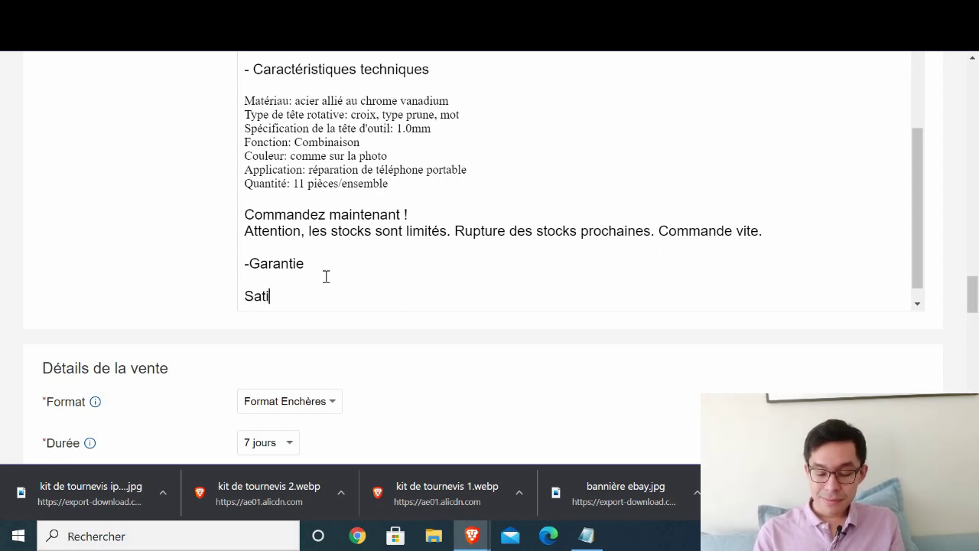
{"action": "type", "text": "sgaf"}
{"action": "key", "text": "BackSpace"}
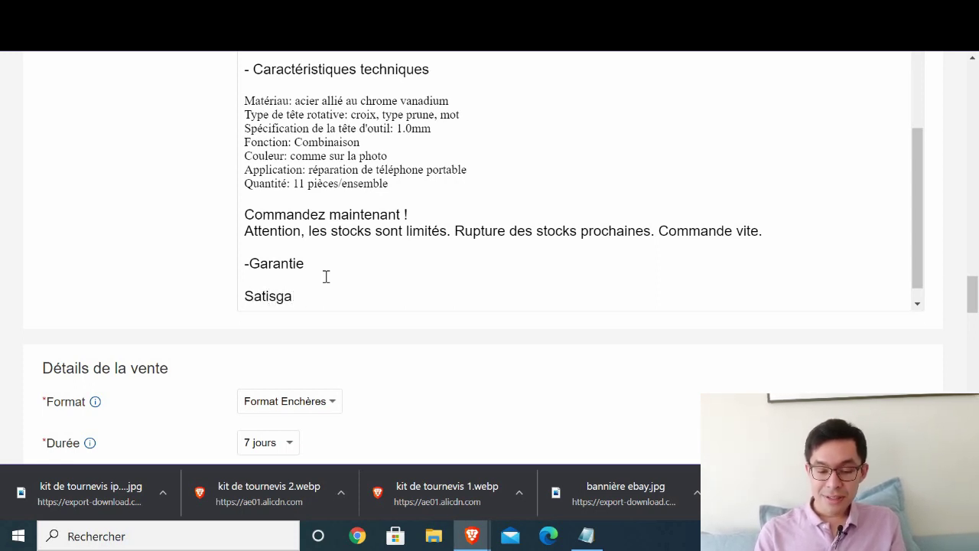
{"action": "key", "text": "BackSpace"}
{"action": "key", "text": "BackSpace"}
{"action": "type", "text": "fait ou remboursé"}
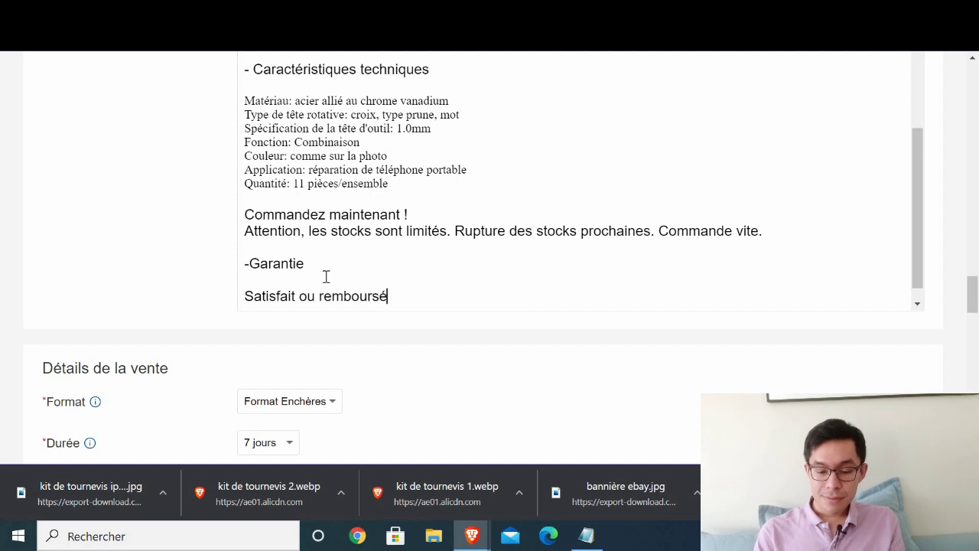
- Add the French return-address line, the defective-product refund sentence and 'Garantie 2 ans'
{"action": "key", "text": "Return"}
{"action": "type", "text": "Adres"}
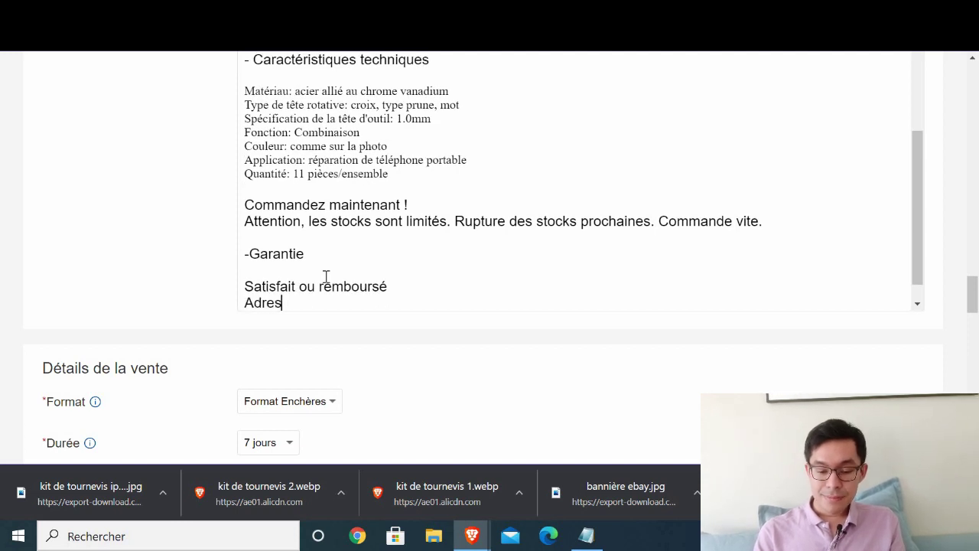
{"action": "type", "text": "se de retour en France"}
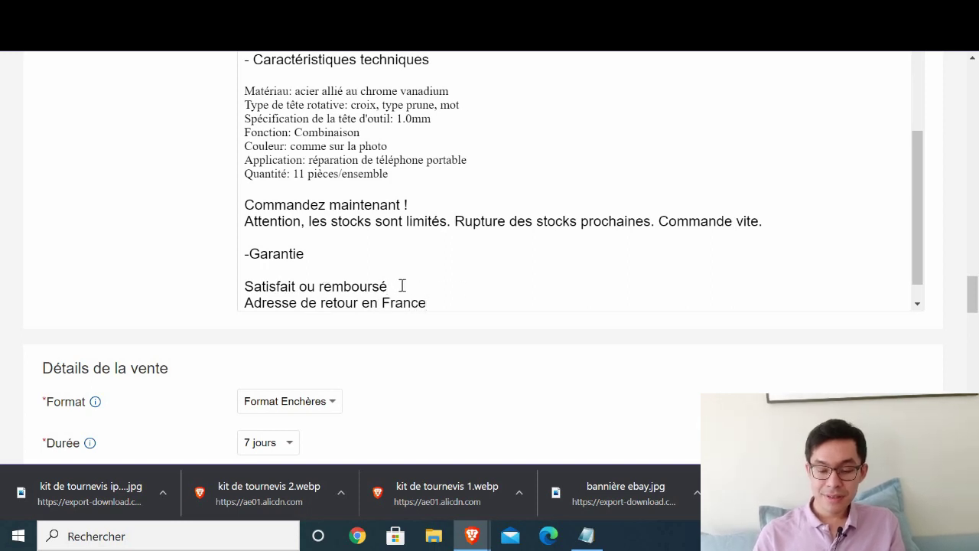
{"action": "type", "text": " Si le produit e"}
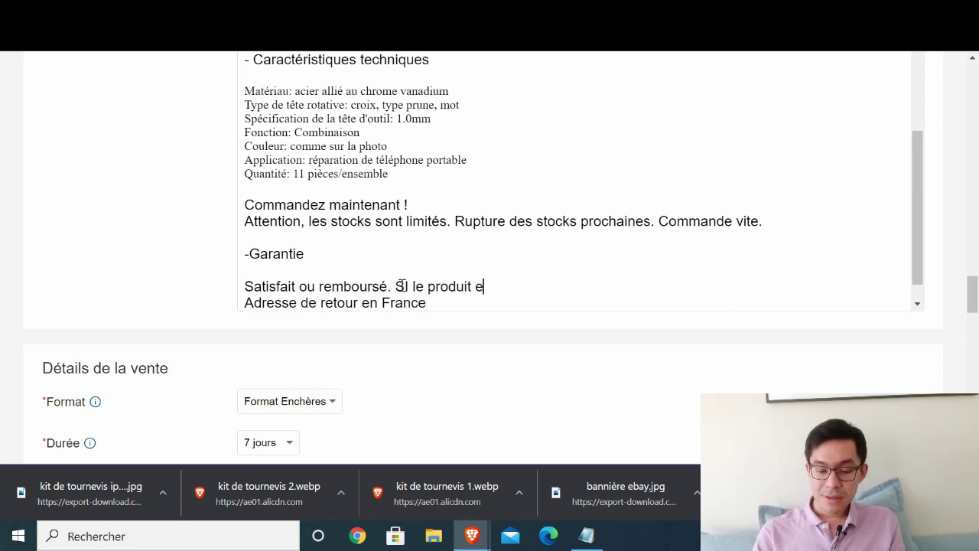
{"action": "type", "text": "st défectueu"}
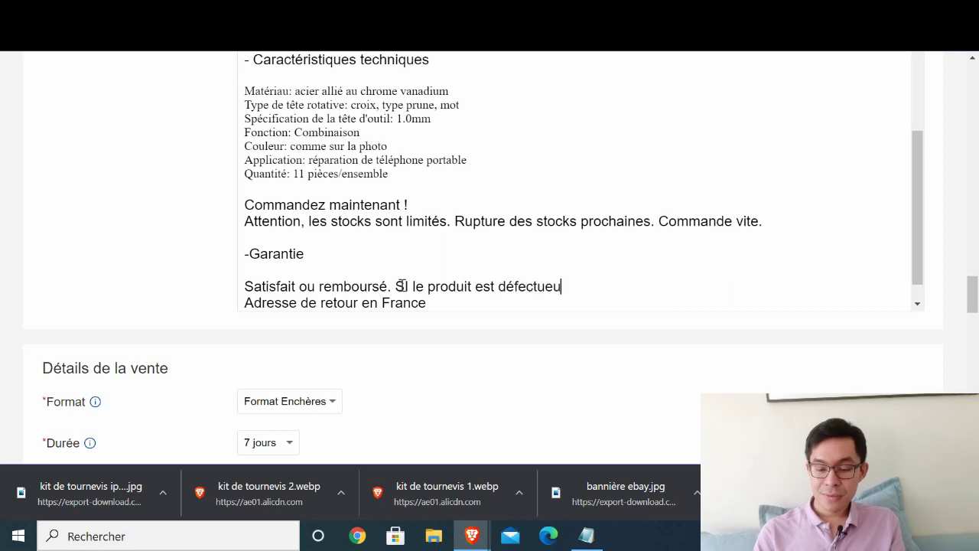
{"action": "type", "text": "x, nous vous rembour"}
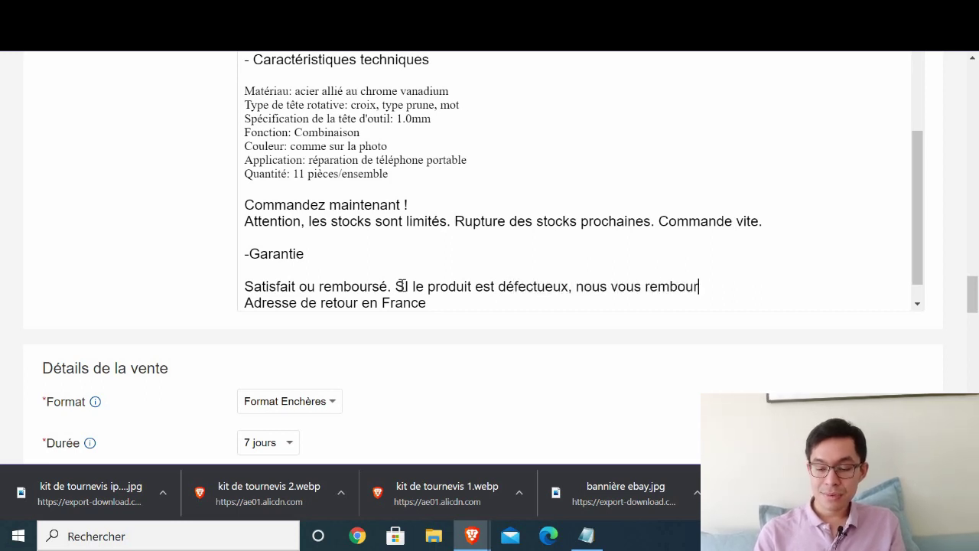
{"action": "type", "text": "sons."}
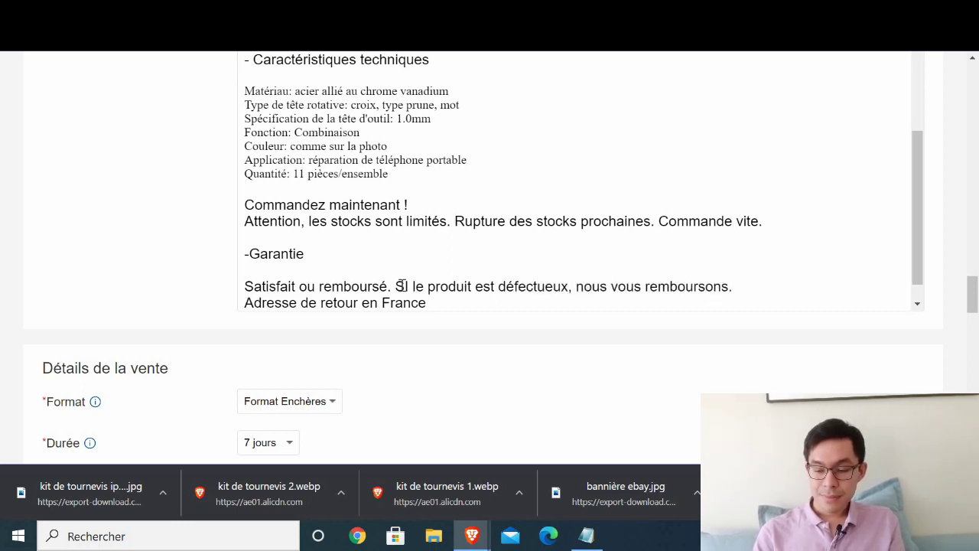
{"action": "key", "text": "Return"}
{"action": "type", "text": "Garantie"}
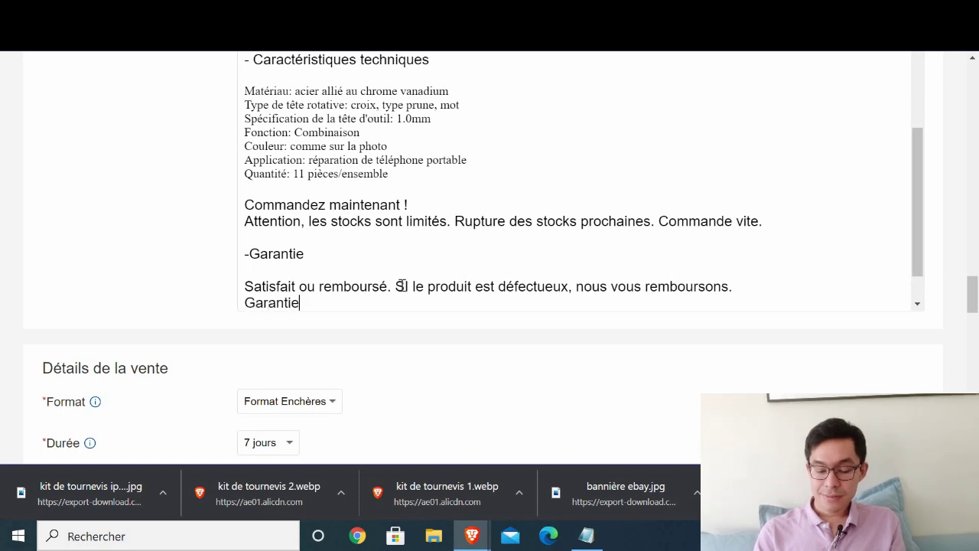
{"action": "type", "text": " 1"}
{"action": "key", "text": "BackSpace"}
{"action": "type", "text": "2 ans."}
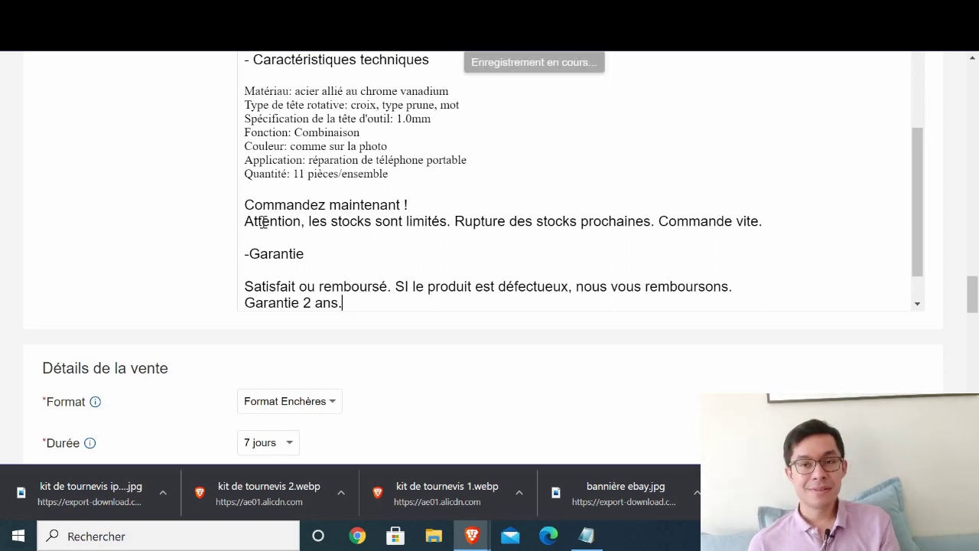
- Continue the return-address line with 'Possibilité de retourner l'article sans justification'
{"action": "type", "text": "Adresse de retour en France"}
{"action": "scroll", "coordinate": [290, 229], "scroll_direction": "down", "scroll_amount": 1}
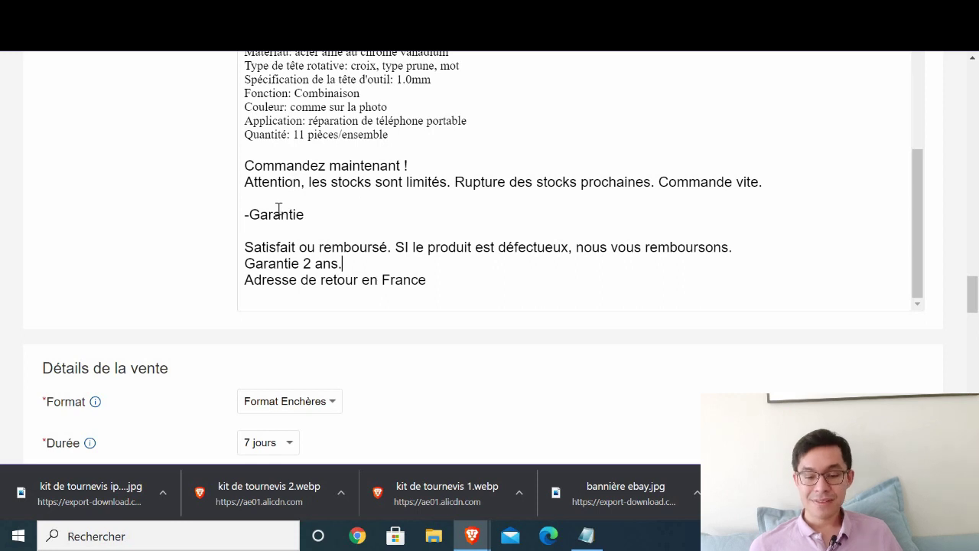
{"action": "scroll", "coordinate": [343, 160], "scroll_direction": "down", "scroll_amount": 2}
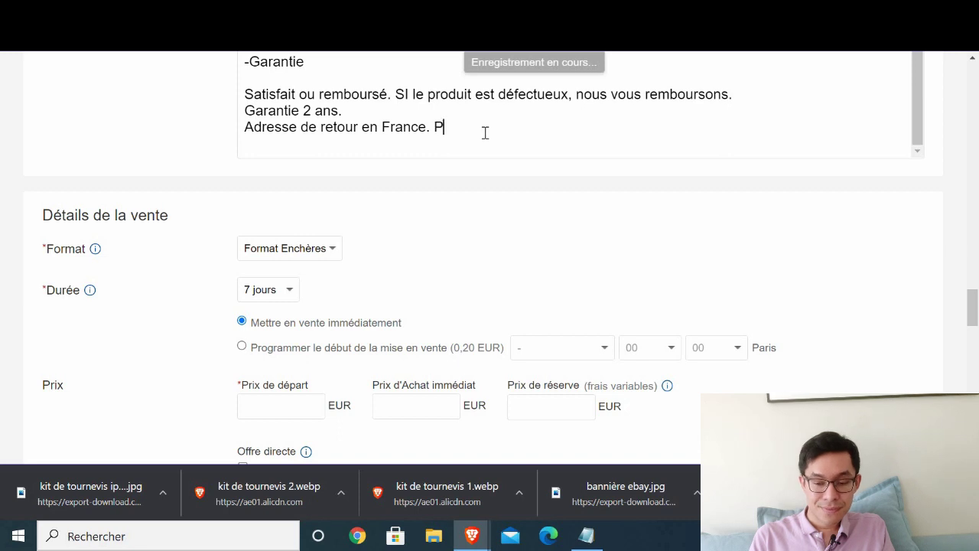
{"action": "type", "text": "Pois"}
{"action": "key", "text": "BackSpace"}
{"action": "key", "text": "BackSpace"}
{"action": "type", "text": "ssibi"}
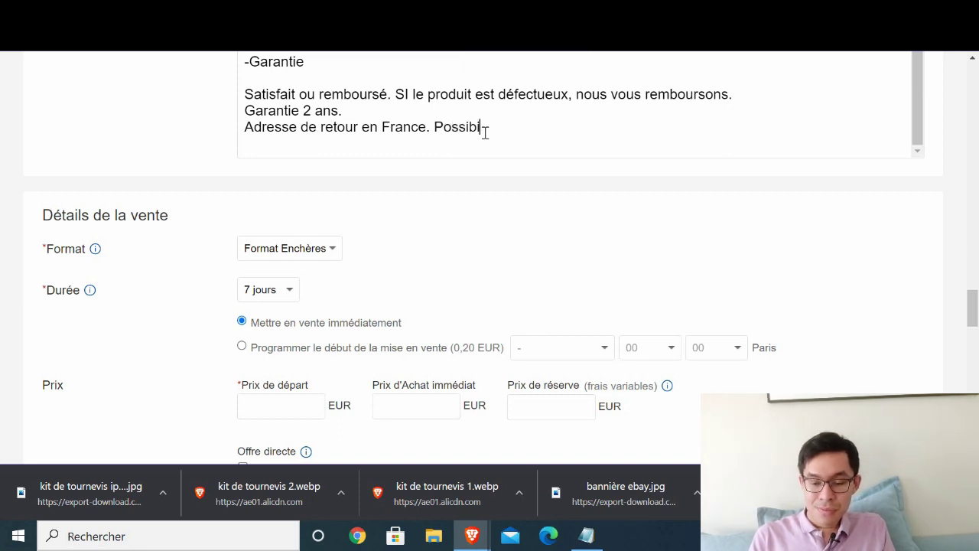
{"action": "type", "text": "lité de retourner "}
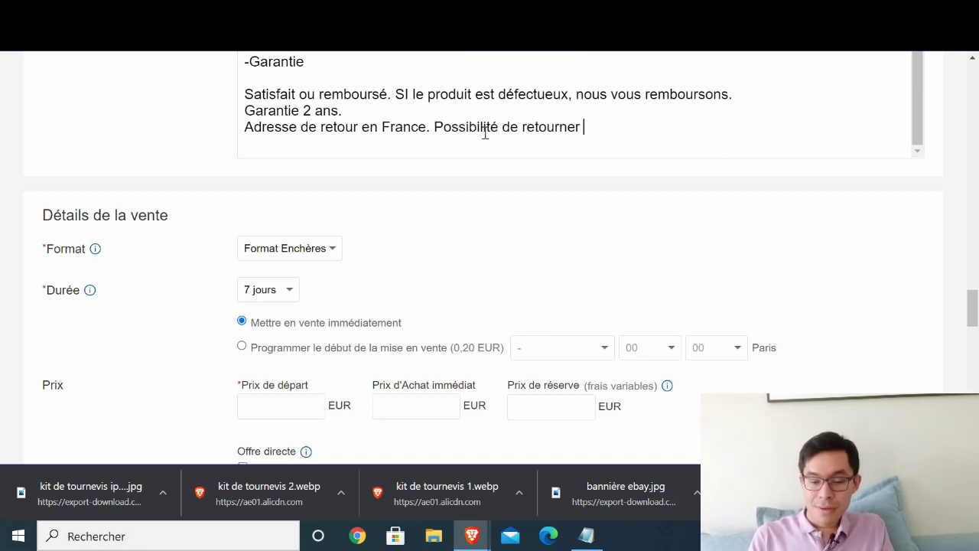
{"action": "type", "text": "l'article s"}
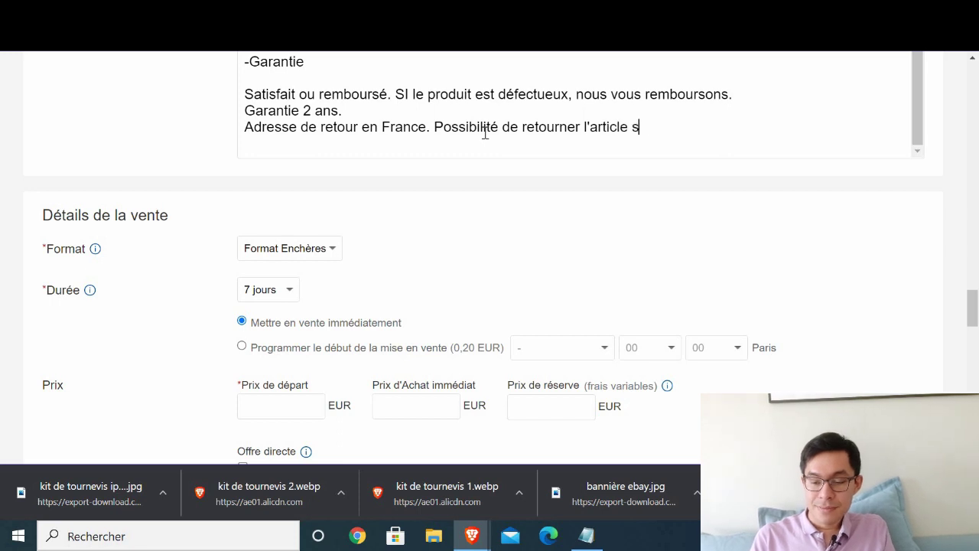
{"action": "type", "text": "ans jutific"}
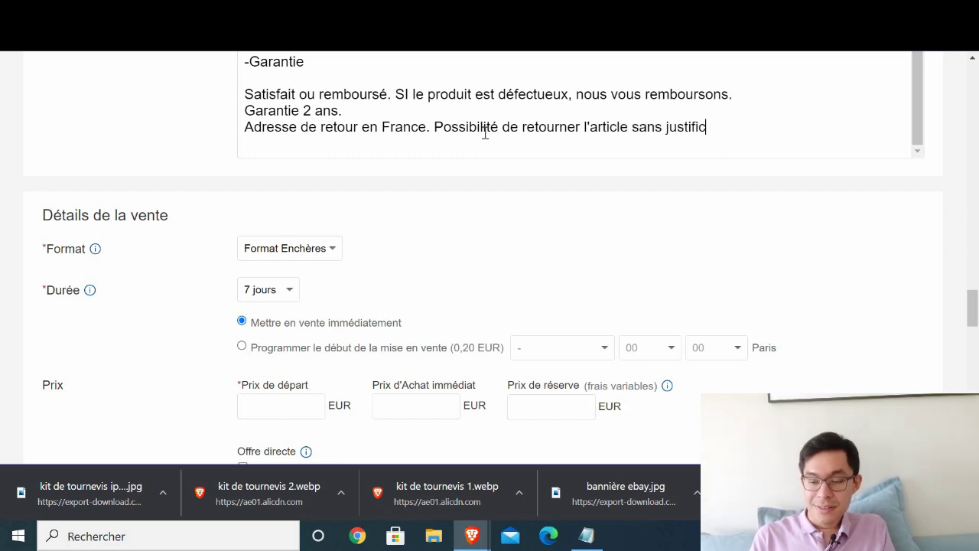
{"action": "type", "text": "ation sosu"}
- Finish the sentence with 'sous 14 jours après la réception'
{"action": "key", "text": "BackSpace"}
{"action": "key", "text": "BackSpace"}
{"action": "key", "text": "BackSpace"}
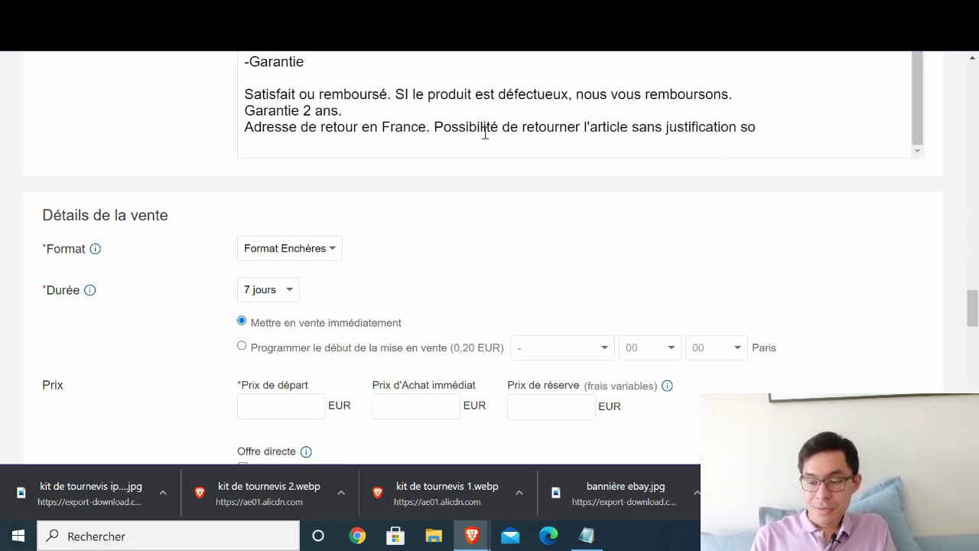
{"action": "type", "text": "us 13"}
{"action": "type", "text": "jour"}
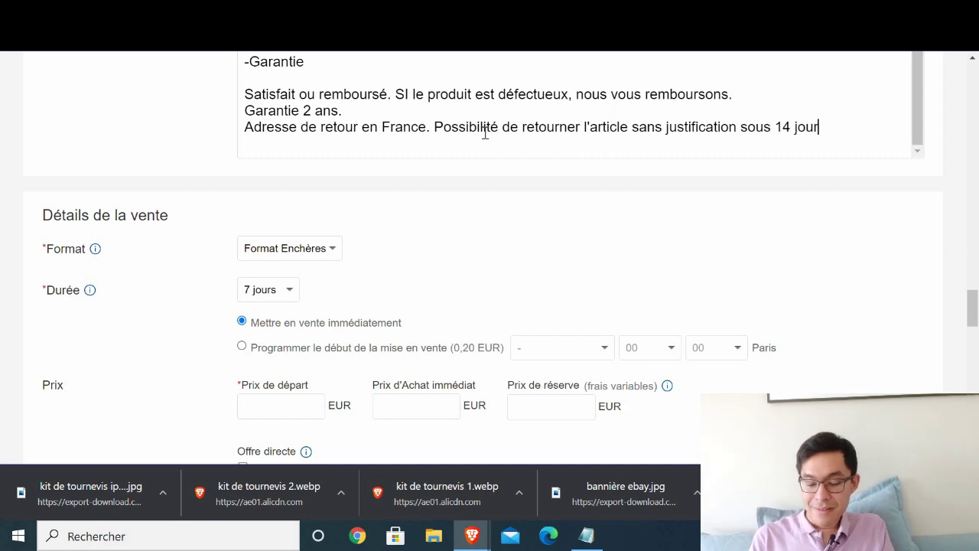
{"action": "type", "text": "s après l"}
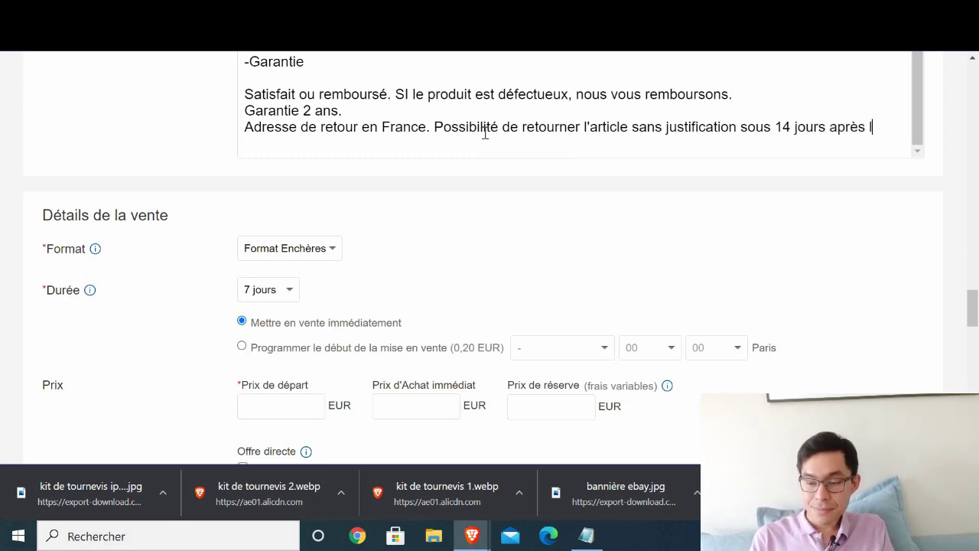
{"action": "type", "text": " réc"}
{"action": "key", "text": "BackSpace"}
{"action": "key", "text": "BackSpace"}
{"action": "type", "text": "a r"}
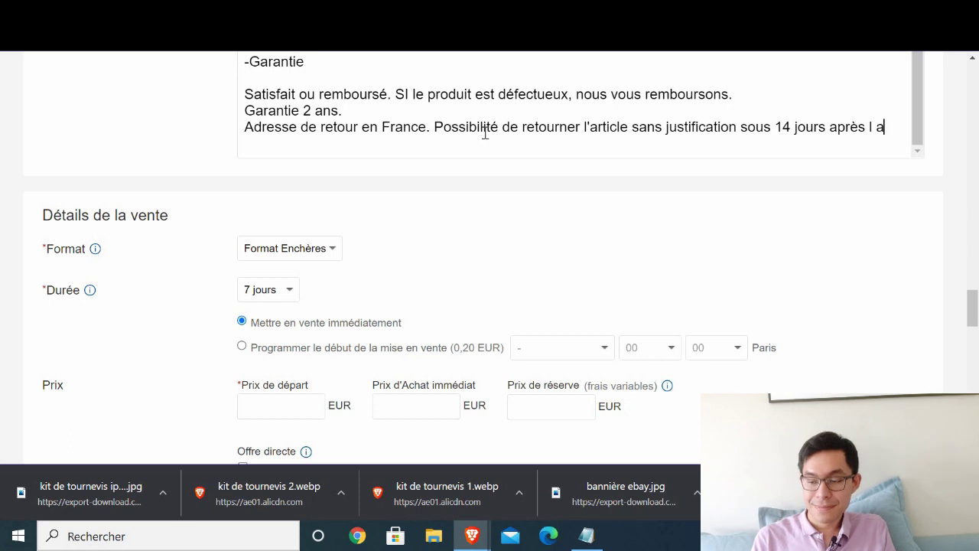
{"action": "key", "text": "BackSpace"}
{"action": "key", "text": "BackSpace"}
{"action": "type", "text": "a réceptioN"}
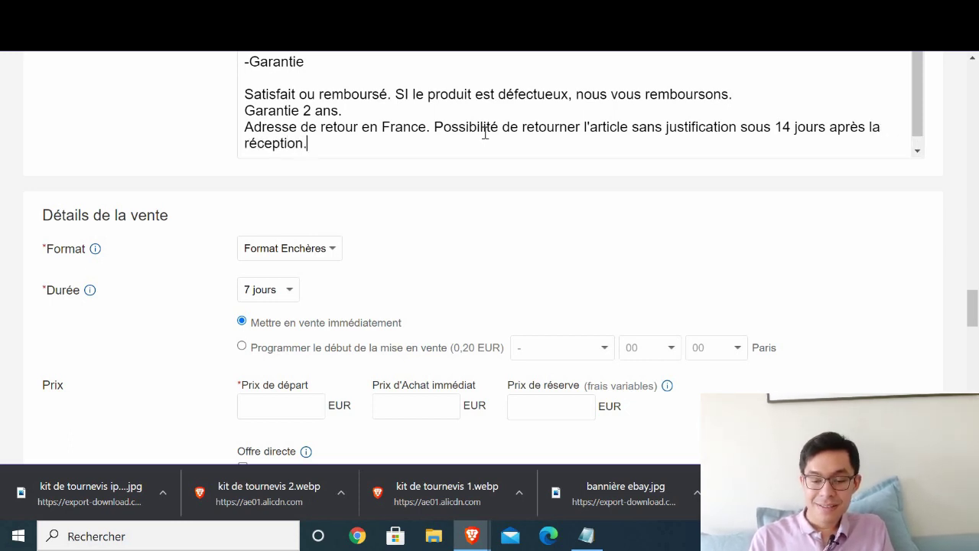
{"action": "scroll", "coordinate": [518, 138], "scroll_direction": "up", "scroll_amount": 10}
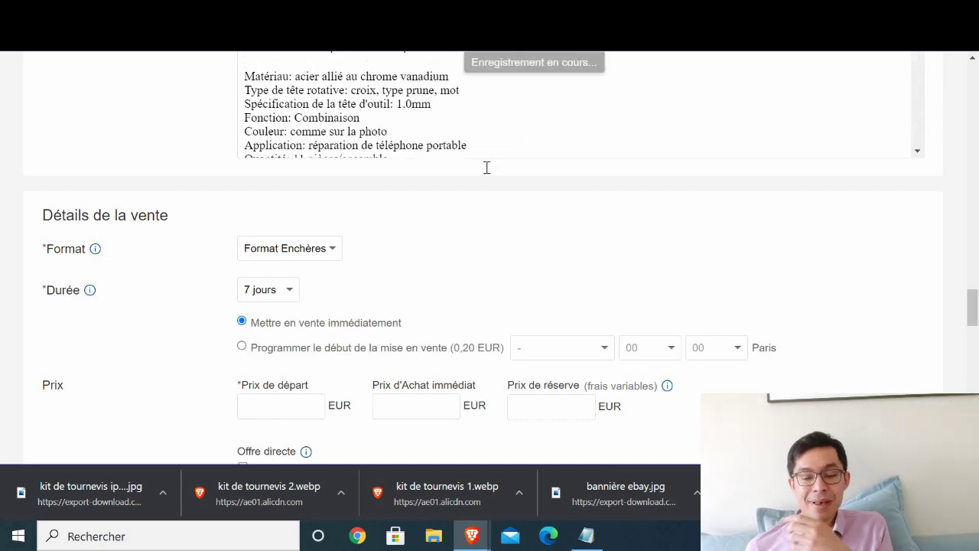
{"action": "scroll", "coordinate": [425, 205], "scroll_direction": "up", "scroll_amount": 2}
{"action": "left_click", "coordinate": [364, 220]}
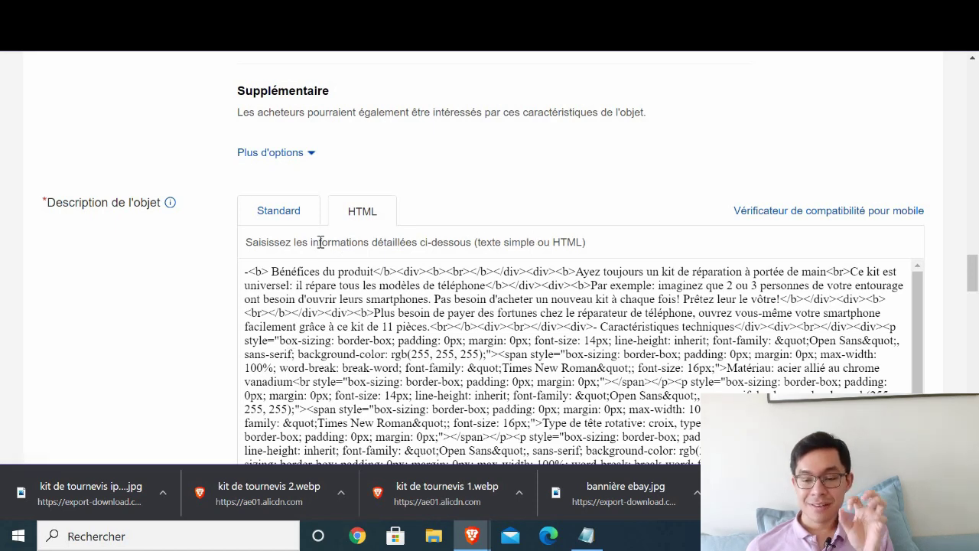
{"action": "left_click", "coordinate": [279, 220]}
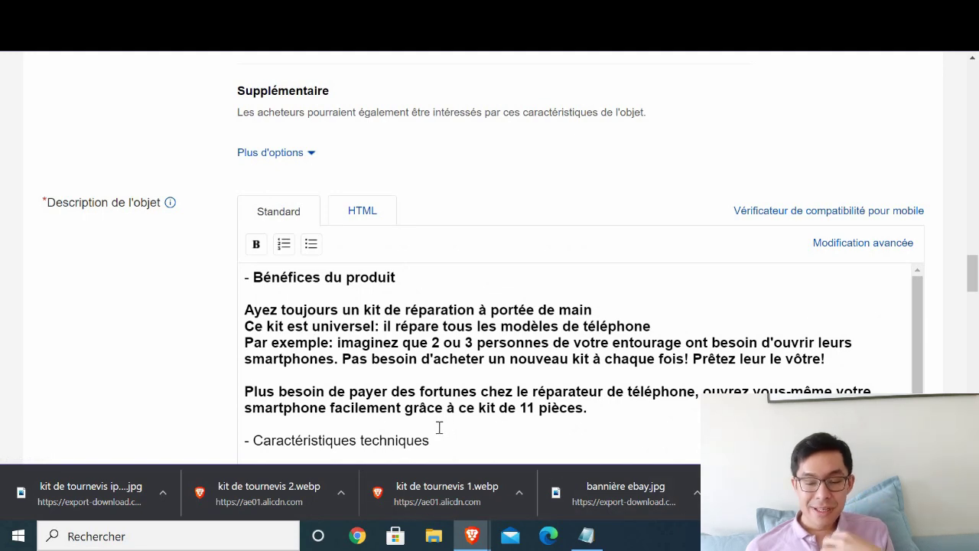
{"action": "scroll", "coordinate": [414, 357], "scroll_direction": "down", "scroll_amount": 3}
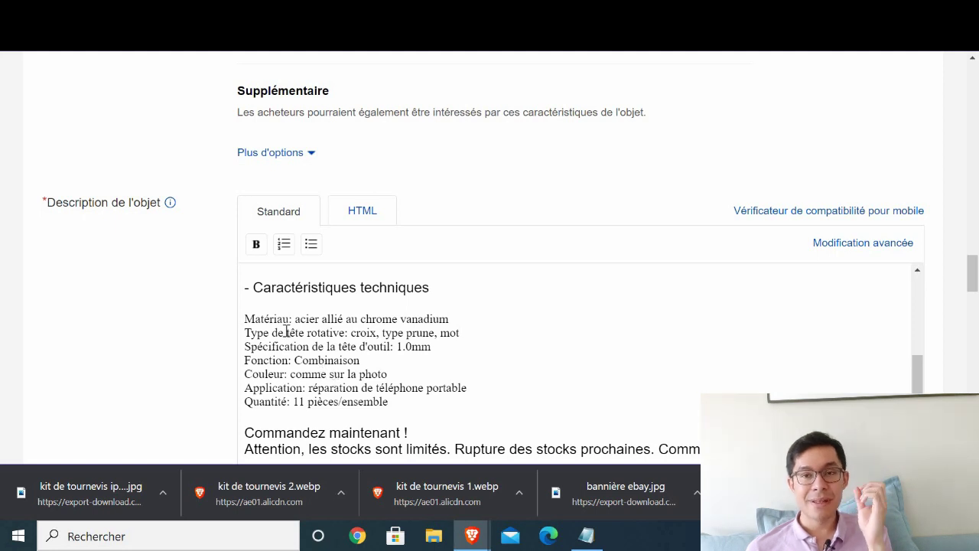
{"action": "scroll", "coordinate": [319, 345], "scroll_direction": "down", "scroll_amount": 1}
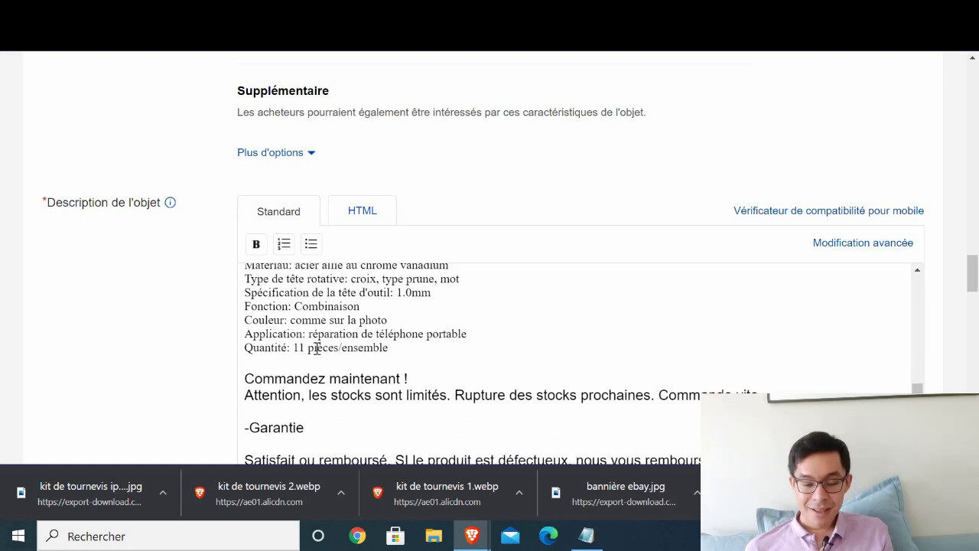
{"action": "scroll", "coordinate": [313, 348], "scroll_direction": "down", "scroll_amount": 1}
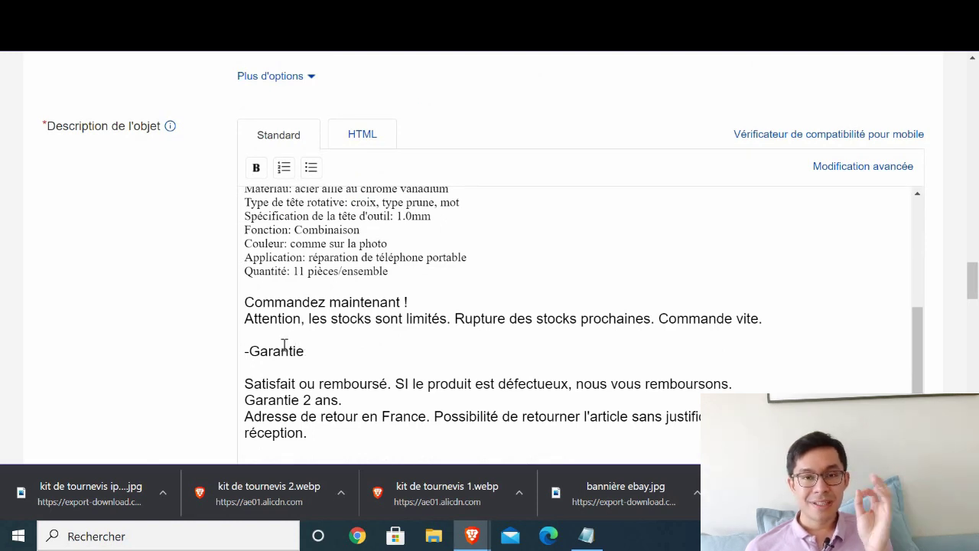
{"action": "scroll", "coordinate": [286, 341], "scroll_direction": "down", "scroll_amount": 2}
{"action": "scroll", "coordinate": [282, 280], "scroll_direction": "down", "scroll_amount": 1}
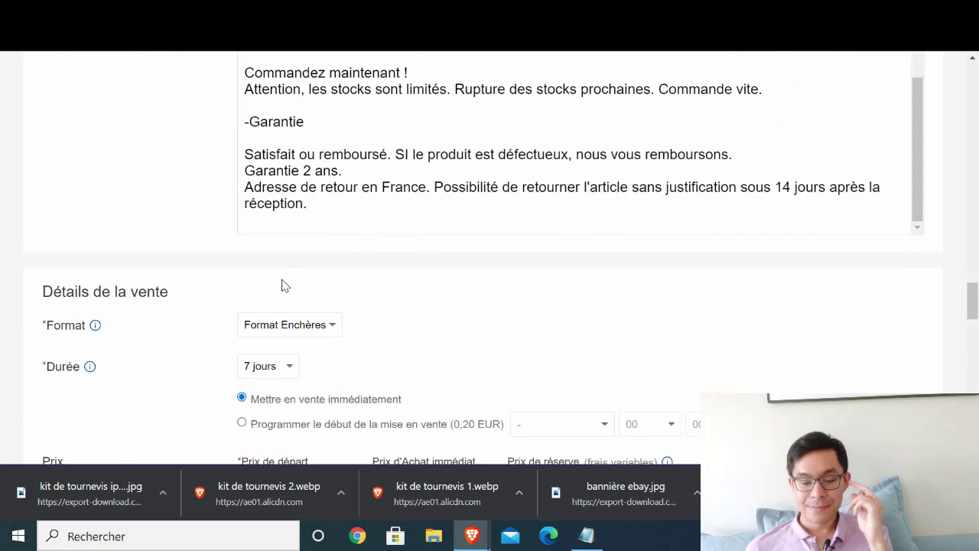
- Switch the listing format to fixed price and place the cursor in the buy-it-now price field
{"action": "left_click", "coordinate": [291, 326]}
{"action": "left_click", "coordinate": [281, 358]}
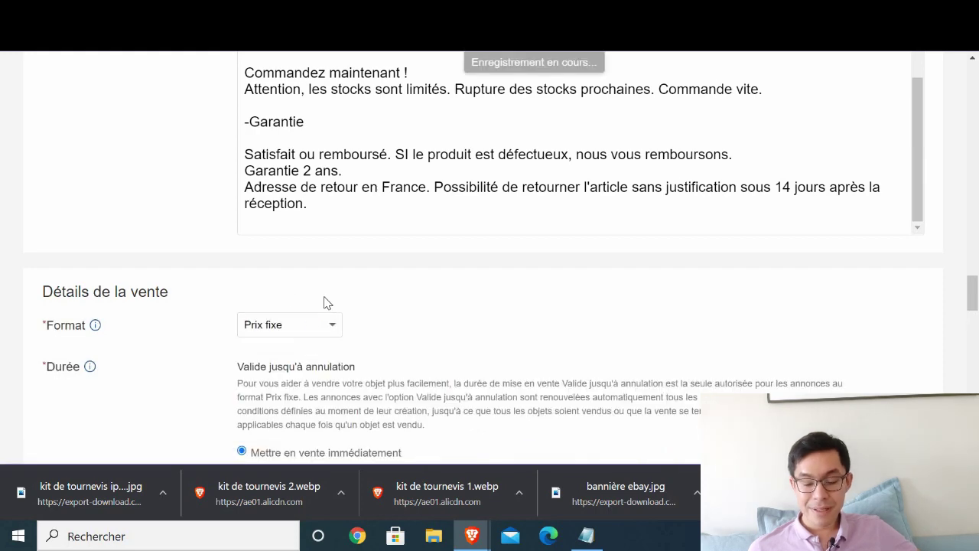
{"action": "scroll", "coordinate": [434, 179], "scroll_direction": "down", "scroll_amount": 2}
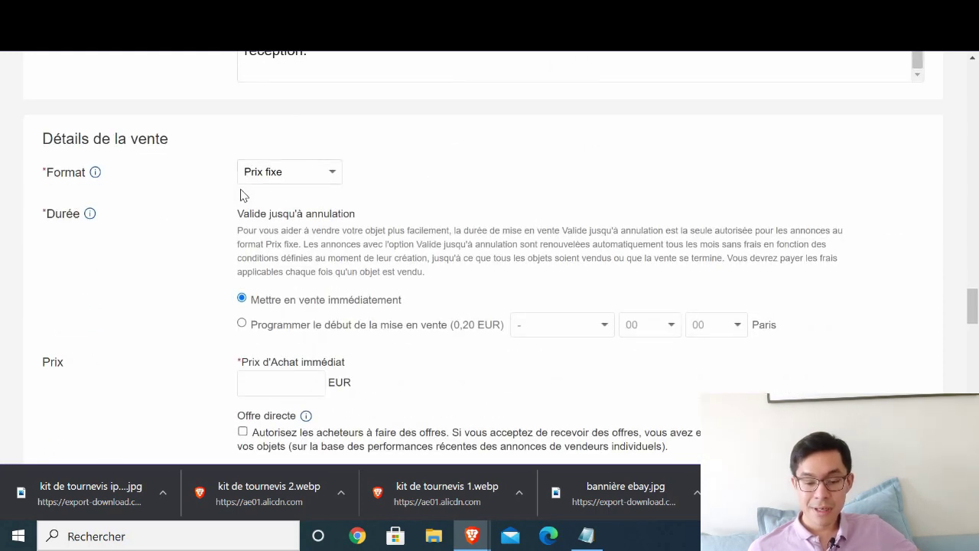
{"action": "left_click", "coordinate": [273, 383]}
{"action": "scroll", "coordinate": [161, 281], "scroll_direction": "down", "scroll_amount": 1}
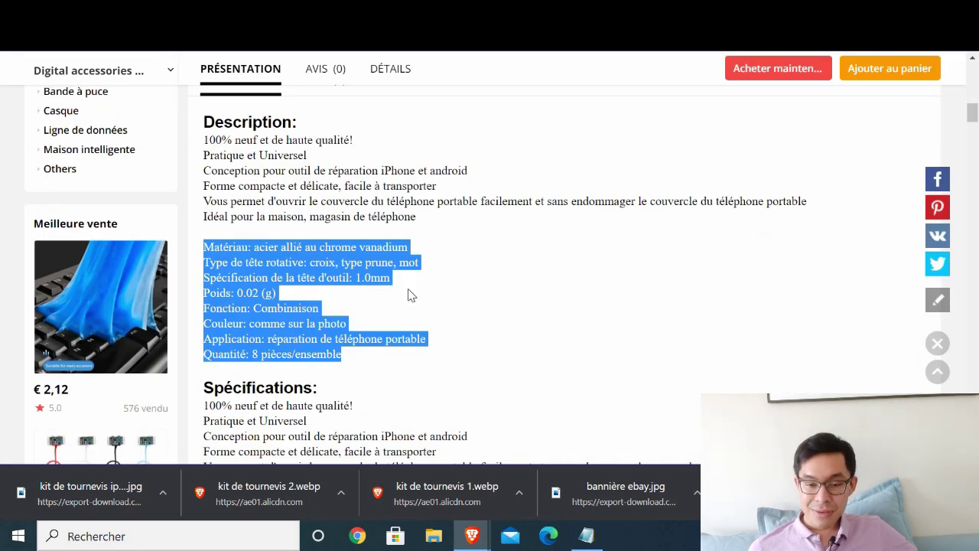
- Set AliExpress's ship-from to France to check the €0,48 price and €1,39 delivery
{"action": "scroll", "coordinate": [819, 219], "scroll_direction": "up", "scroll_amount": 4}
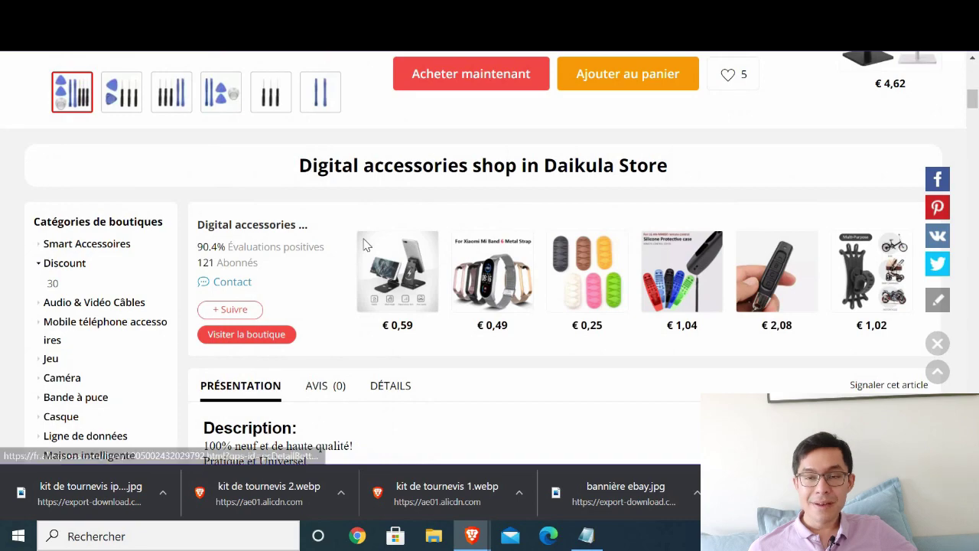
{"action": "scroll", "coordinate": [461, 241], "scroll_direction": "up", "scroll_amount": 7}
{"action": "scroll", "coordinate": [610, 296], "scroll_direction": "down", "scroll_amount": 2}
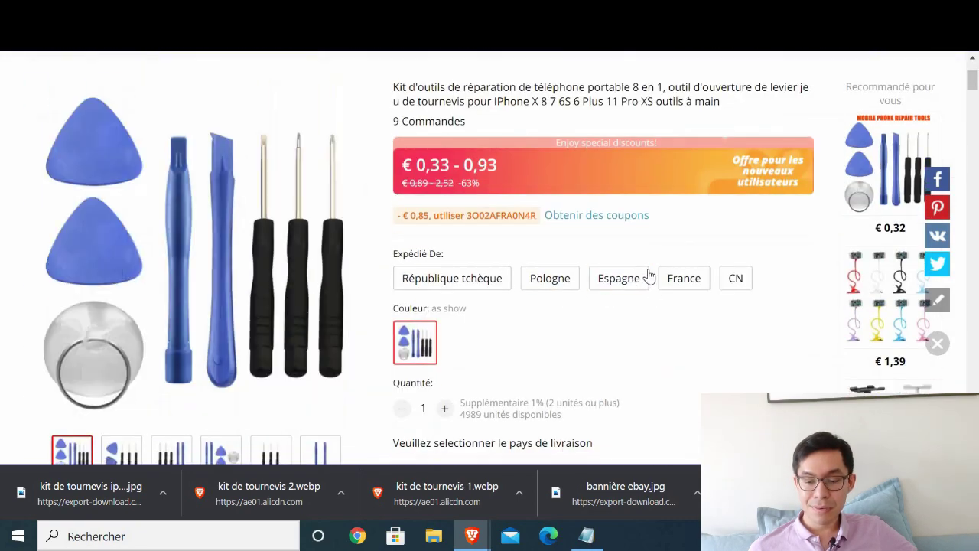
{"action": "left_click", "coordinate": [684, 278]}
{"action": "scroll", "coordinate": [494, 161], "scroll_direction": "down", "scroll_amount": 4}
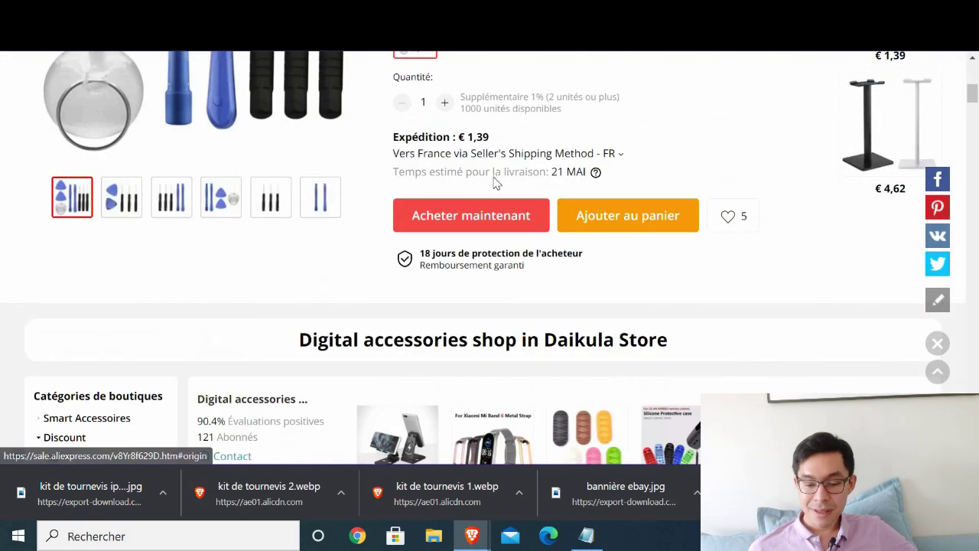
{"action": "scroll", "coordinate": [498, 182], "scroll_direction": "up", "scroll_amount": 4}
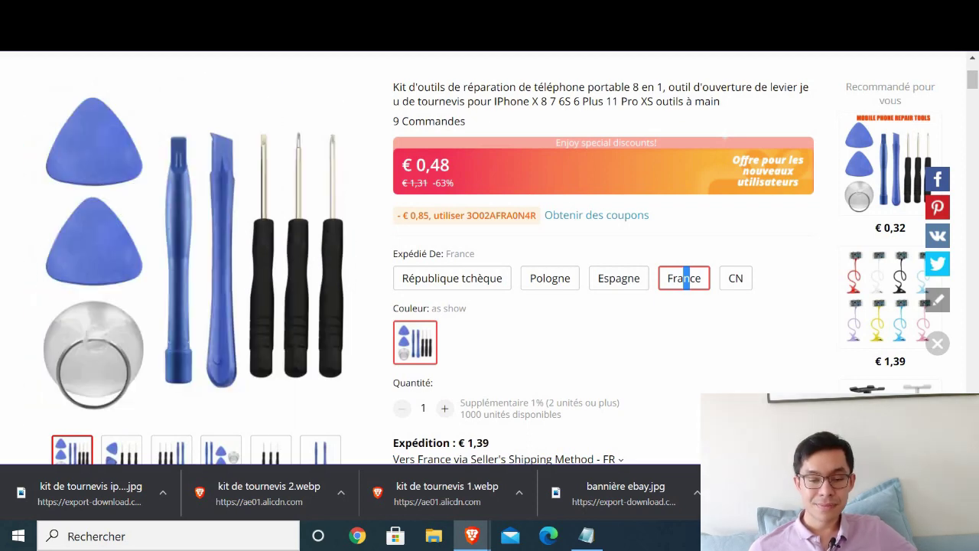
{"action": "key", "text": "ctrl+Tab"}
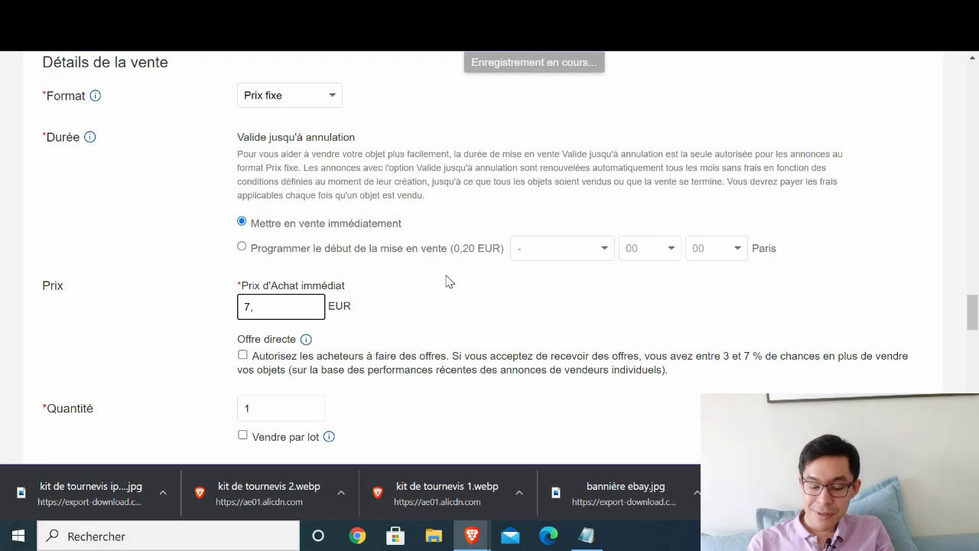
- Confirm the 7,5 EUR buy-it-now price and select the new blank spreadsheet's title for renaming
{"action": "left_click", "coordinate": [85, 261]}
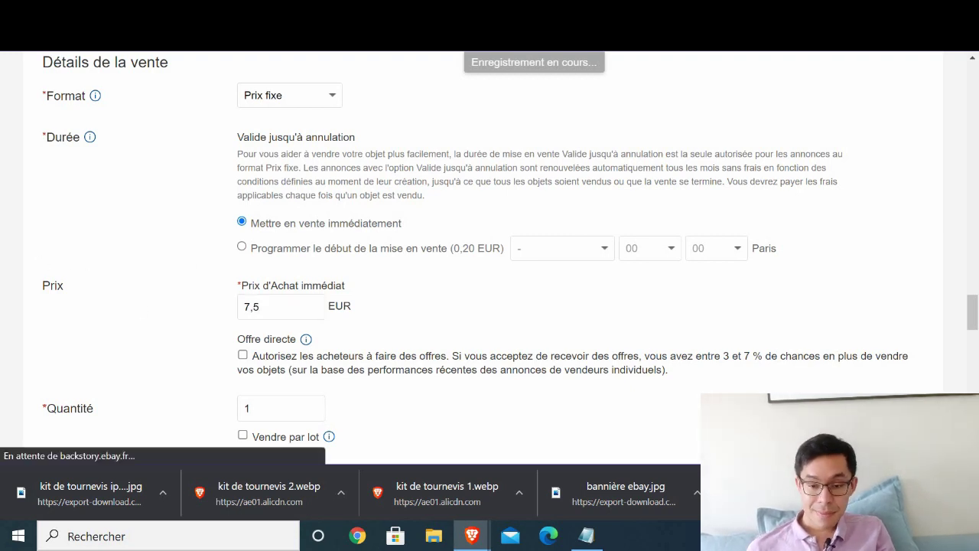
{"action": "mouse_move", "coordinate": [472, 536]}
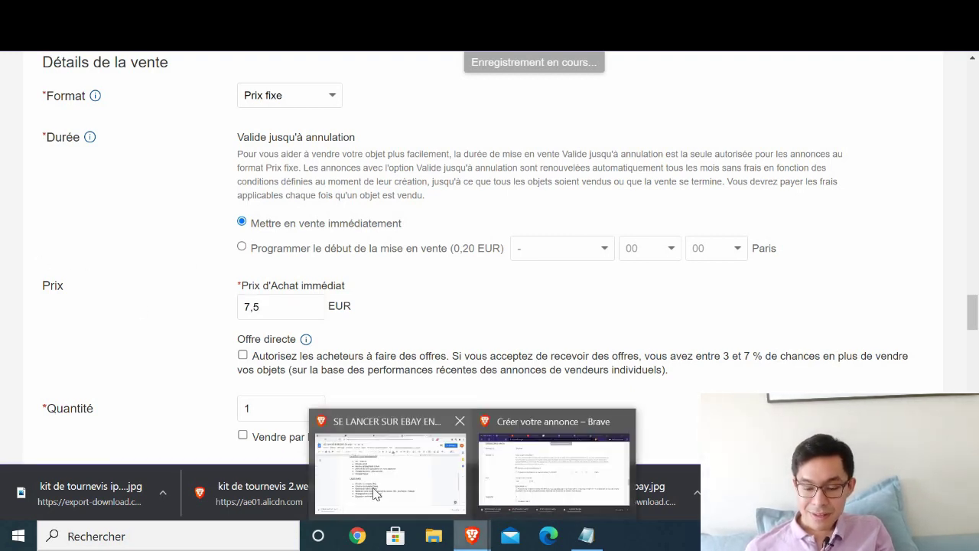
{"action": "left_click", "coordinate": [407, 474]}
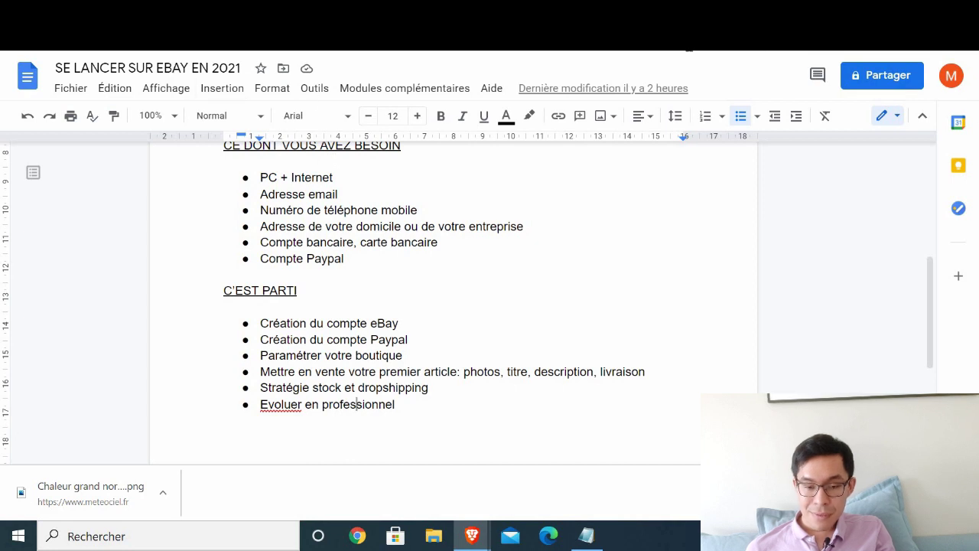
{"action": "left_click_drag", "start_coordinate": [214, 68], "coordinate": [54, 70]}
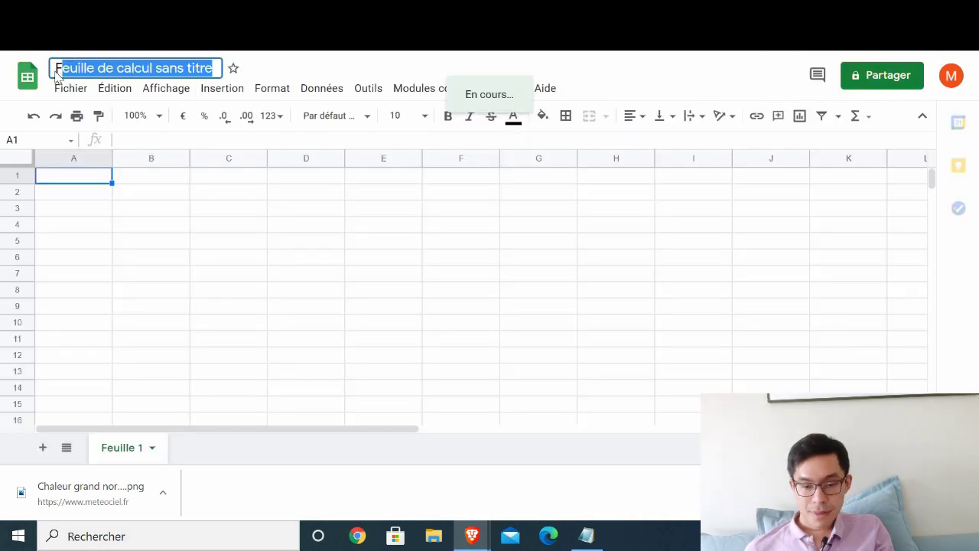
- Rename the spreadsheet to 'Calculer profit'
{"action": "type", "text": "Calcul"}
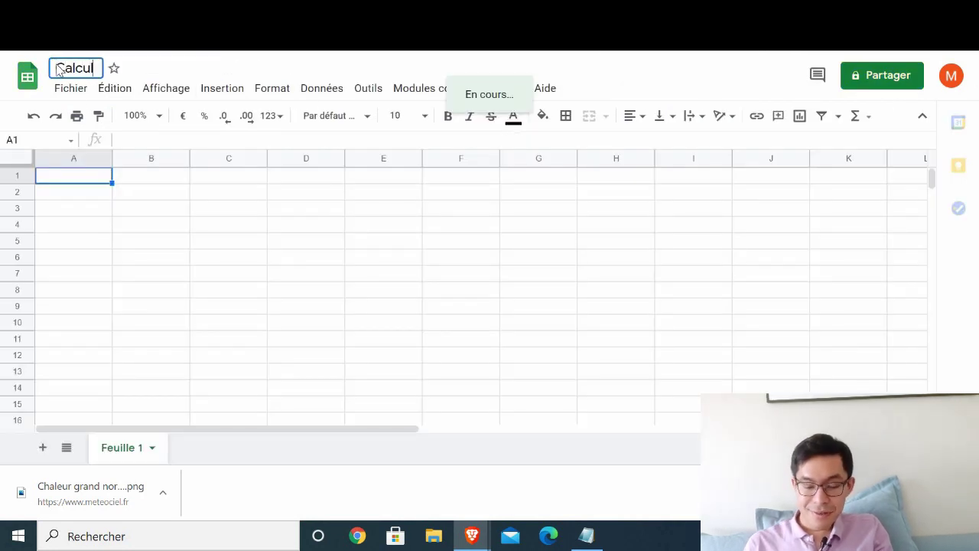
{"action": "type", "text": "er prfoff"}
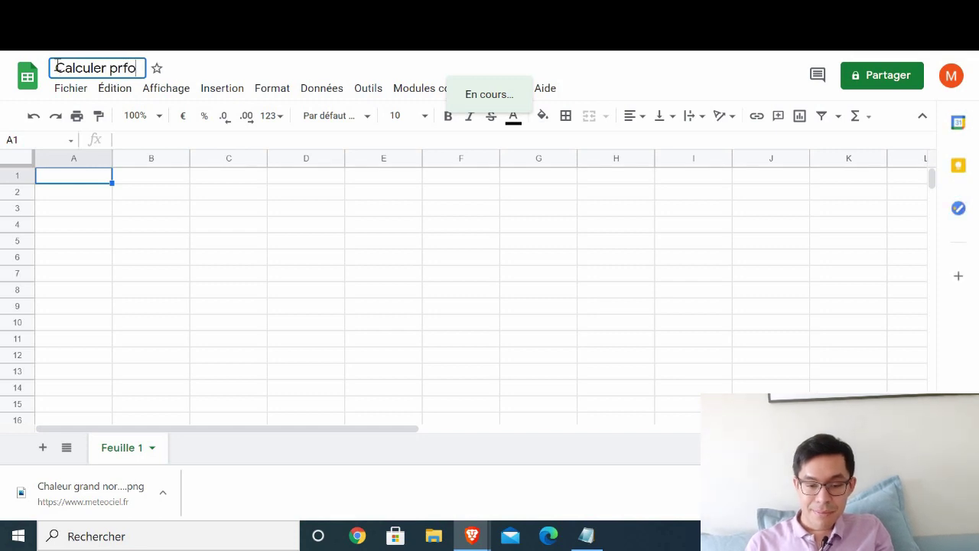
{"action": "key", "text": "BackSpace"}
{"action": "key", "text": "BackSpace"}
{"action": "key", "text": "BackSpace"}
{"action": "key", "text": "BackSpace"}
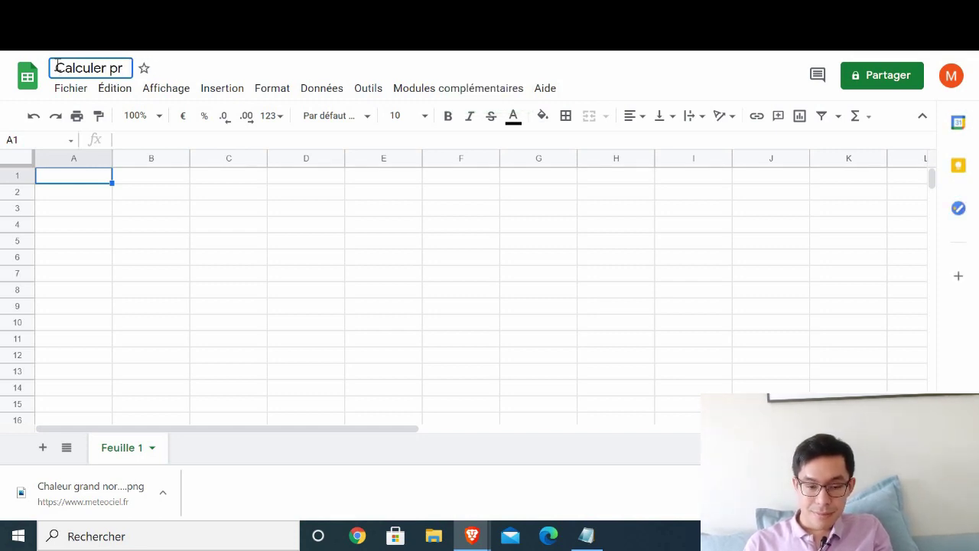
{"action": "type", "text": "ofit"}
{"action": "key", "text": "Return"}
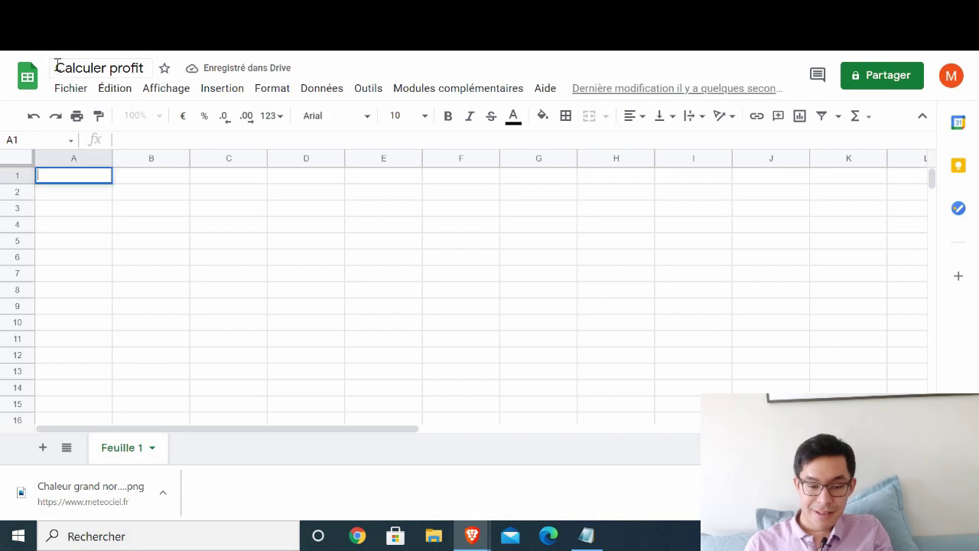
- Enter Article with 'Kit de Tournevis' in A2:A3 and Prix de vente with 7,5 in B2:B3
{"action": "key", "text": "Return"}
{"action": "type", "text": "Ar"}
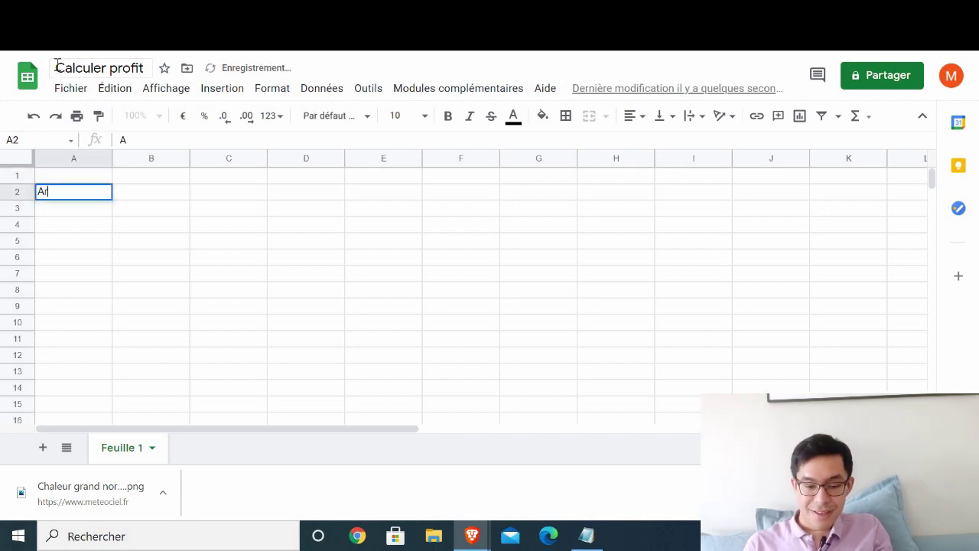
{"action": "type", "text": "ticle"}
{"action": "key", "text": "Return"}
{"action": "type", "text": "Kit de"}
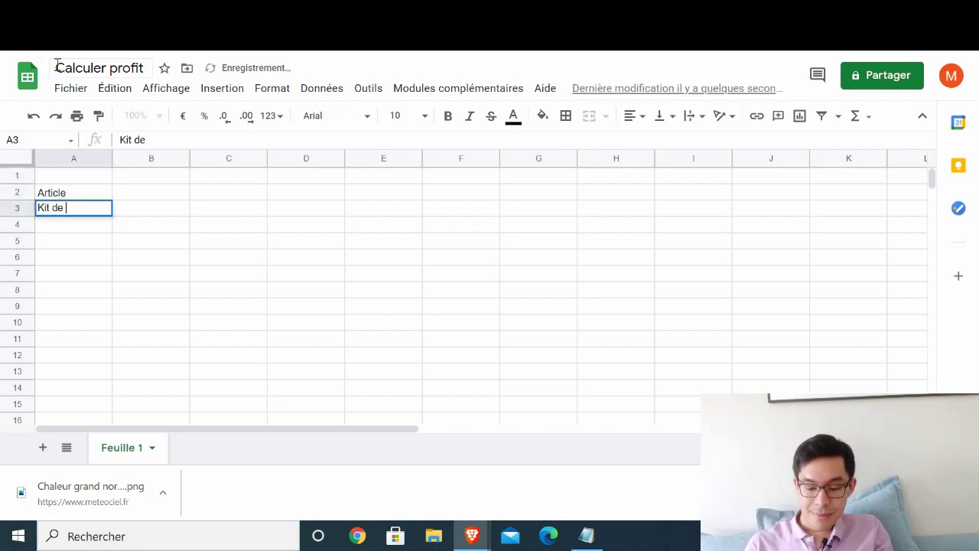
{"action": "type", "text": " Tournevis"}
{"action": "key", "text": "Return"}
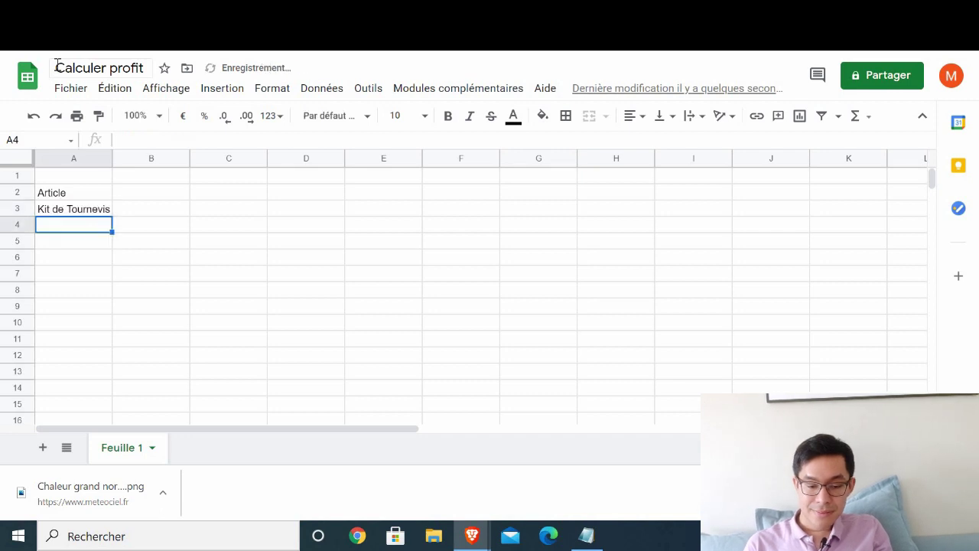
{"action": "key", "text": "Up"}
{"action": "key", "text": "Up"}
{"action": "key", "text": "Right"}
{"action": "type", "text": "Prix de vente"}
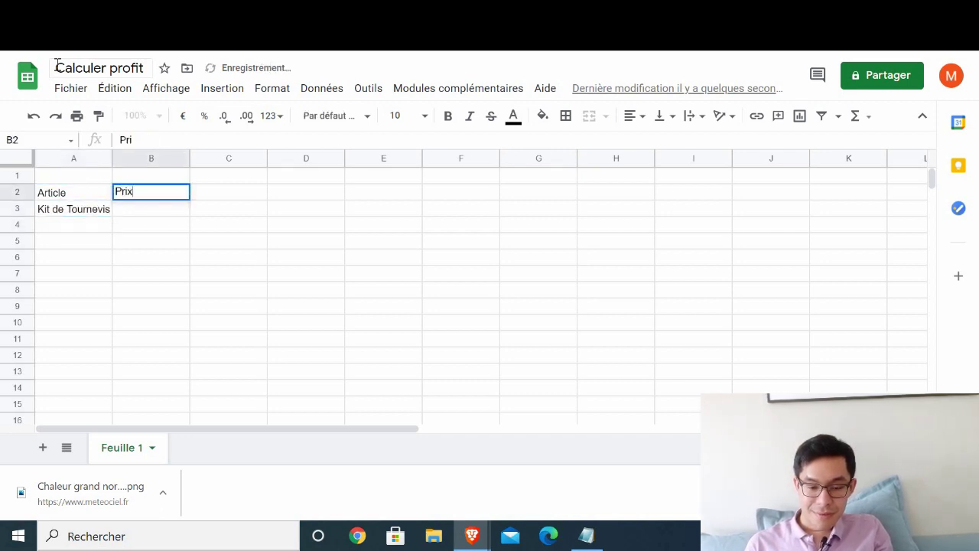
{"action": "key", "text": "Return"}
{"action": "type", "text": "7"}
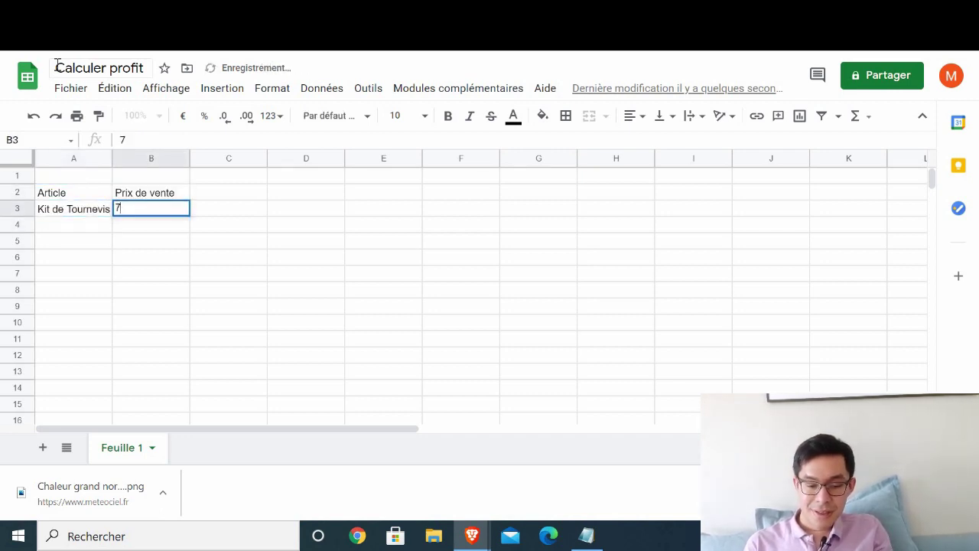
{"action": "type", "text": ",5"}
{"action": "key", "text": "Return"}
- Add the headers 'Frais eBay' in C2 and 'Frais Paypal' in D2
{"action": "key", "text": "Up"}
{"action": "key", "text": "Up"}
{"action": "key", "text": "Right"}
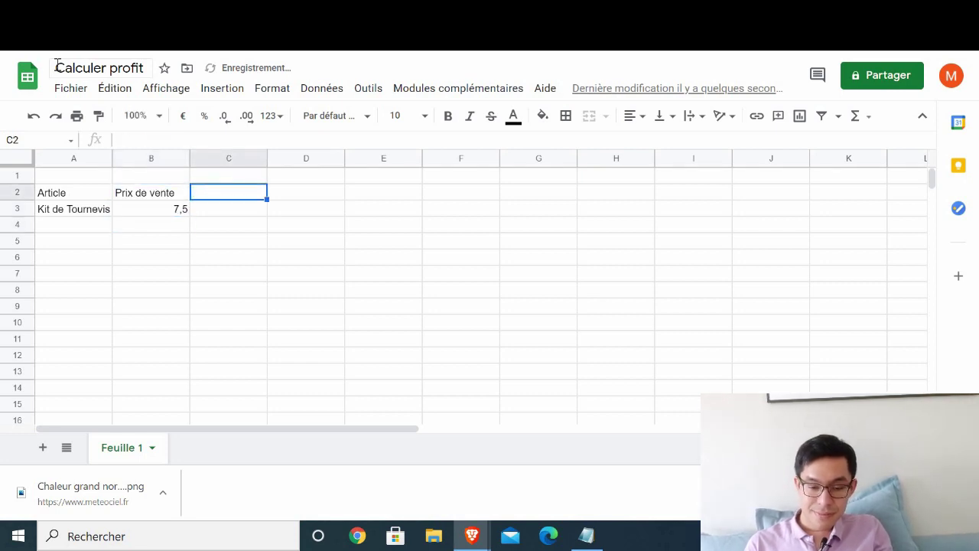
{"action": "type", "text": "Frais eBay"}
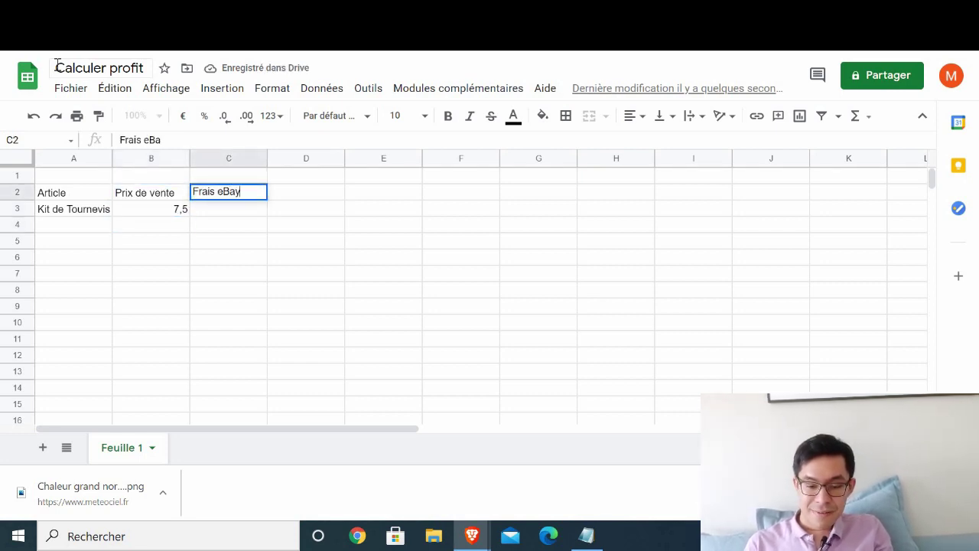
{"action": "key", "text": "Return"}
{"action": "key", "text": "Up"}
{"action": "key", "text": "Right"}
{"action": "type", "text": "Frais Pay"}
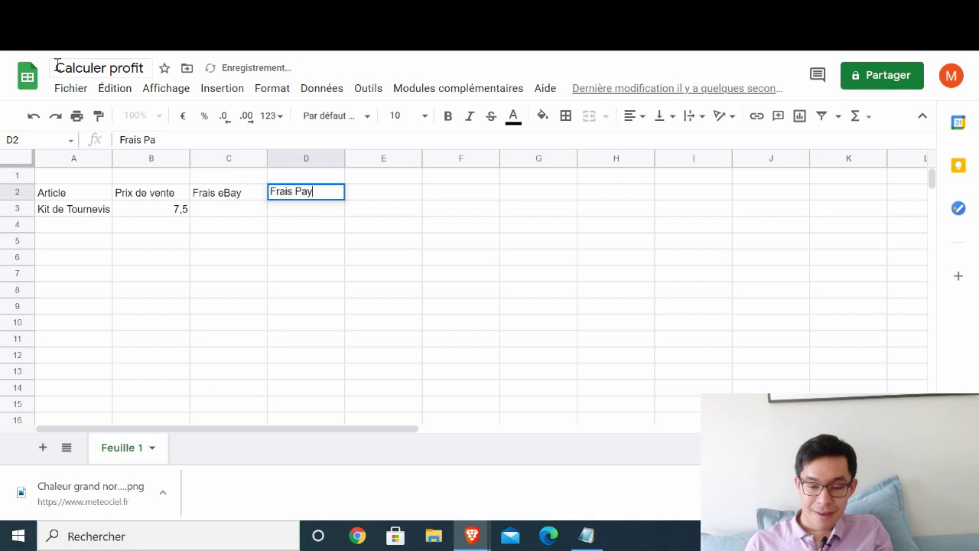
{"action": "type", "text": "pal"}
{"action": "key", "text": "Return"}
{"action": "key", "text": "Up"}
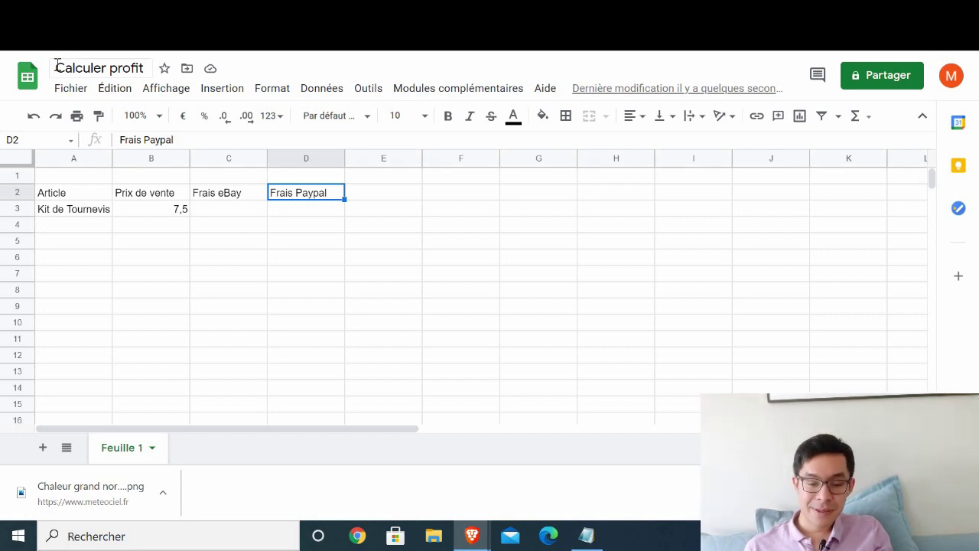
{"action": "key", "text": "Down"}
{"action": "key", "text": "Left"}
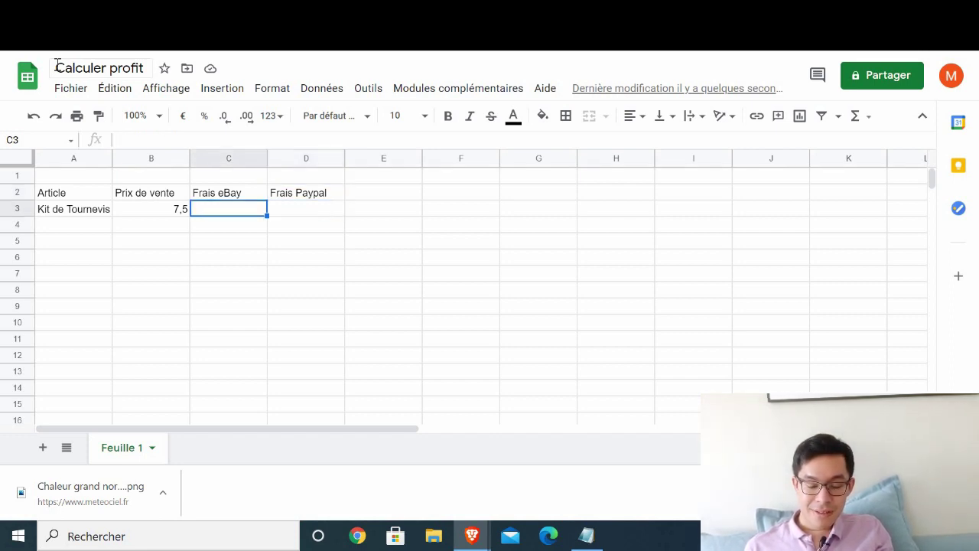
- Add the headers 'Frais d'expédition' in E2 and 'Prix Fournisseur' in F2
{"action": "key", "text": "Up"}
{"action": "key", "text": "Right"}
{"action": "key", "text": "Right"}
{"action": "type", "text": "Fran"}
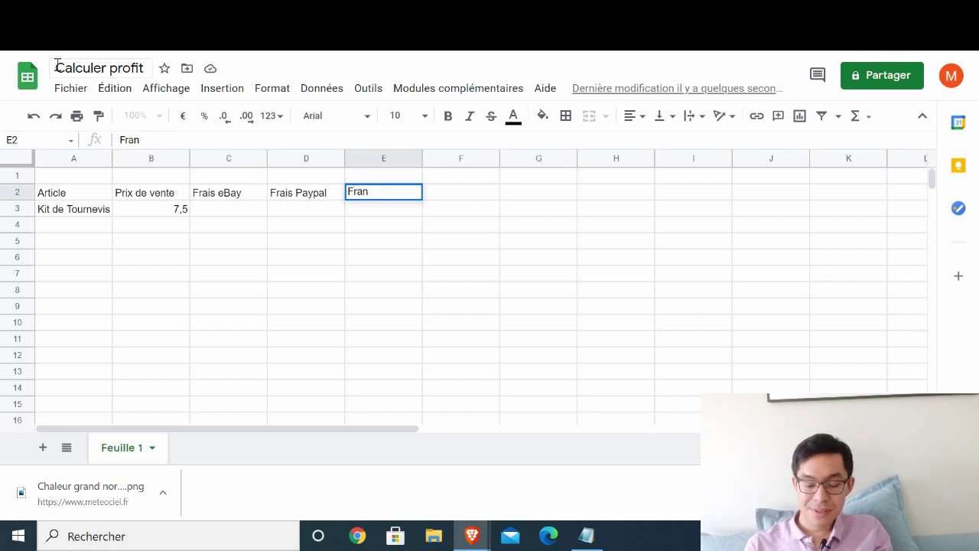
{"action": "type", "text": "sis d"}
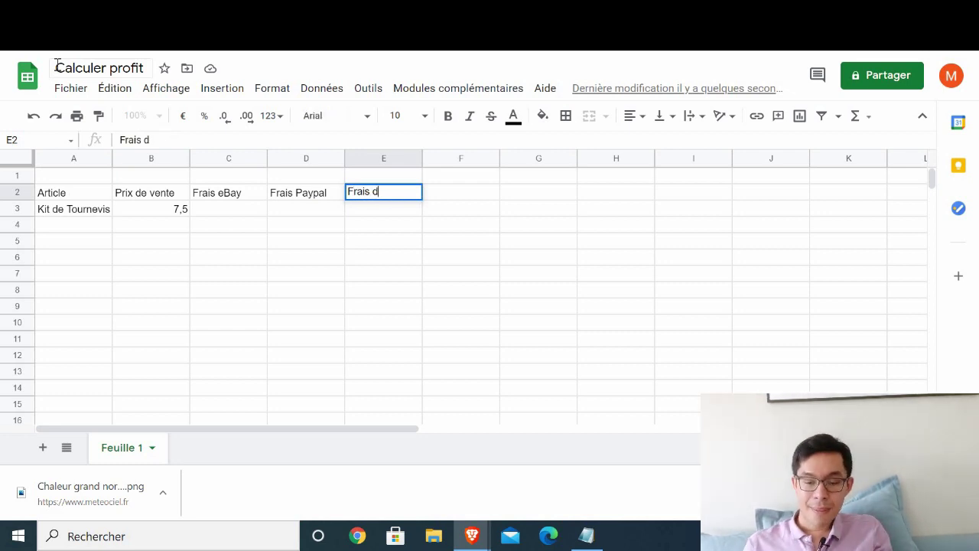
{"action": "type", "text": "'expé"}
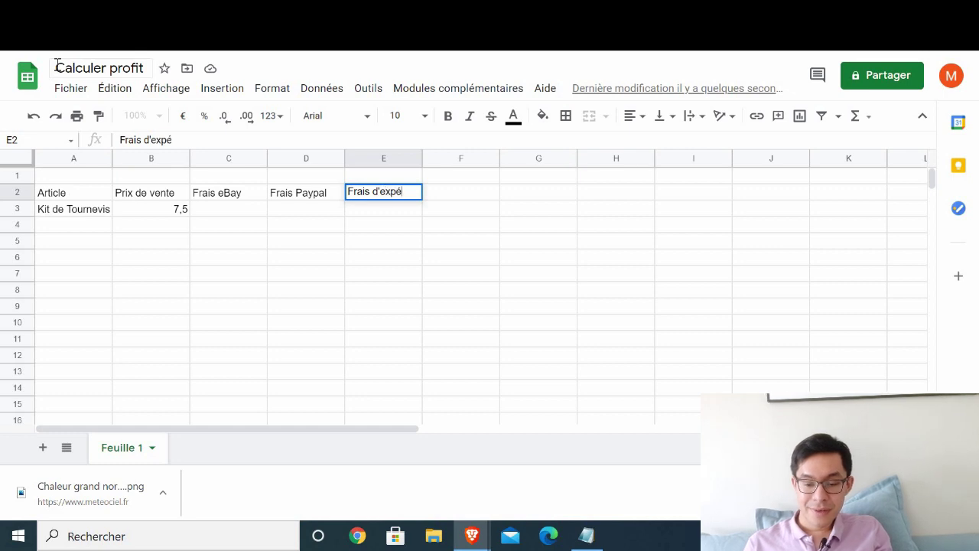
{"action": "type", "text": "dition"}
{"action": "key", "text": "Return"}
{"action": "key", "text": "Up"}
{"action": "key", "text": "Right"}
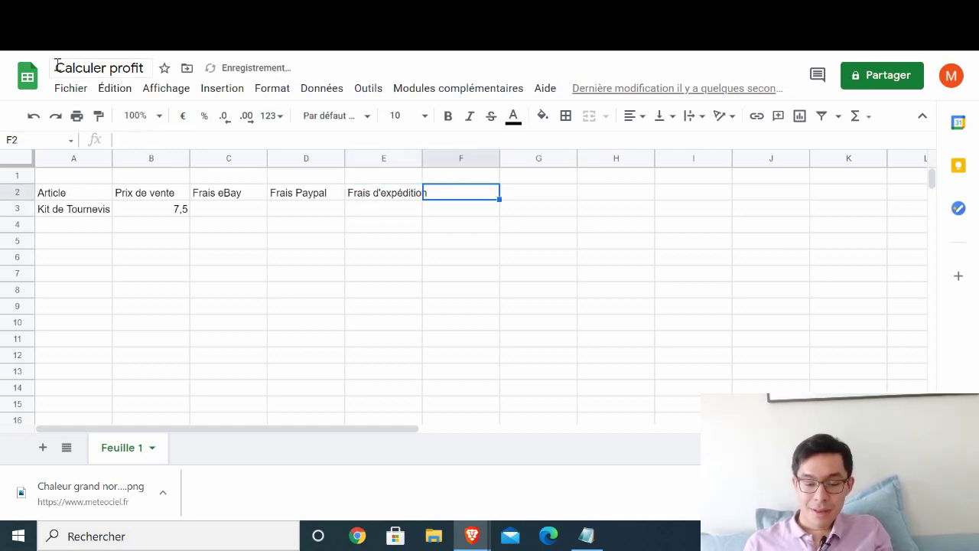
{"action": "type", "text": "Prix Four"}
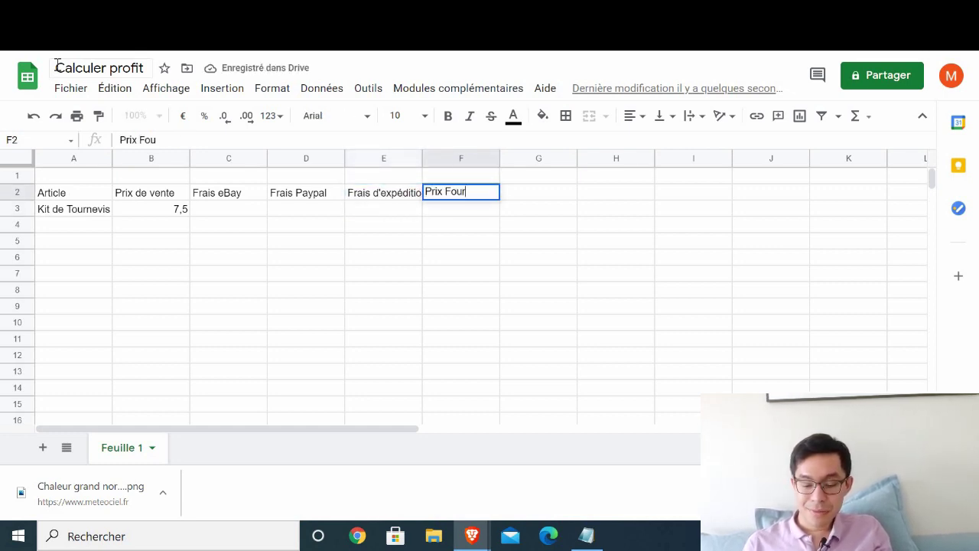
{"action": "type", "text": "nisseur"}
{"action": "key", "text": "Return"}
- Enter the G2 header as 'Prix total', then retitle it 'Profit Total'
{"action": "key", "text": "Up"}
{"action": "key", "text": "Right"}
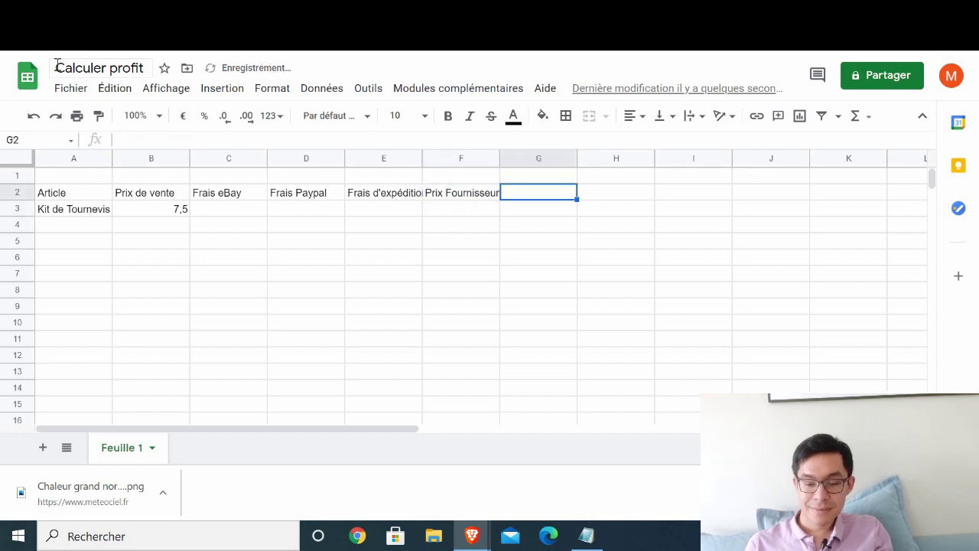
{"action": "type", "text": "Prix total"}
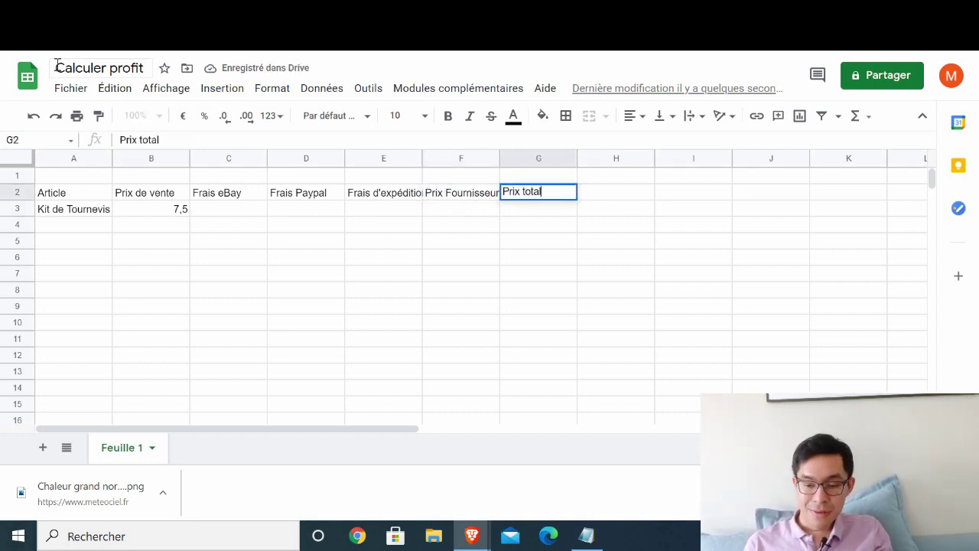
{"action": "key", "text": "Return"}
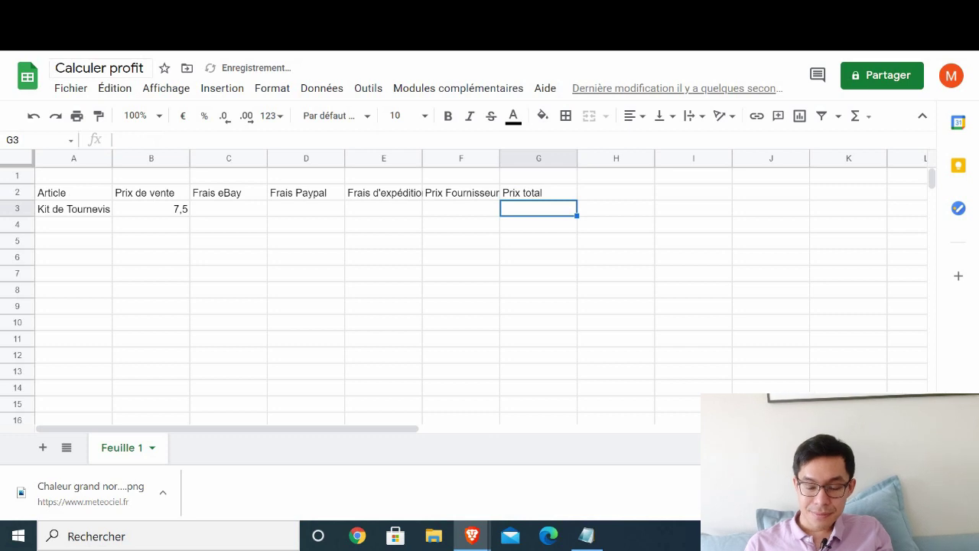
{"action": "key", "text": "Up"}
{"action": "type", "text": "Profi"}
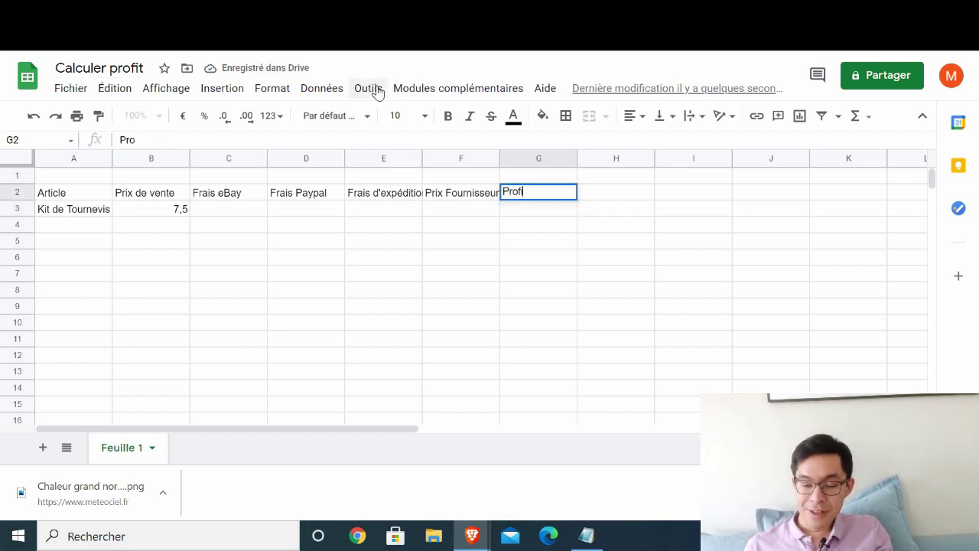
{"action": "type", "text": "t Total"}
{"action": "key", "text": "Return"}
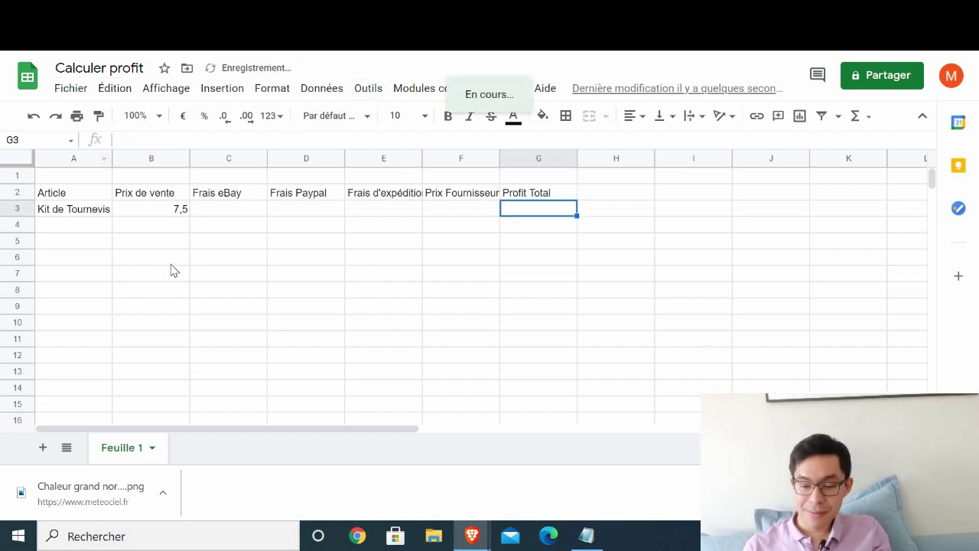
- Step across the table from the B3 sale price to the empty supplier price cell F3
{"action": "left_click", "coordinate": [165, 207]}
{"action": "key", "text": "Right"}
{"action": "key", "text": "Up"}
{"action": "key", "text": "Right"}
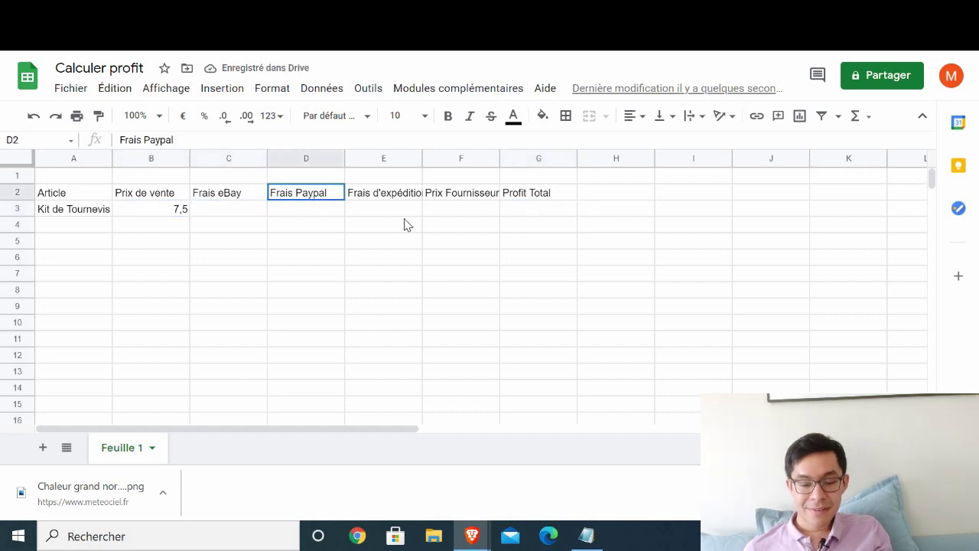
{"action": "key", "text": "Right"}
{"action": "key", "text": "Down"}
{"action": "key", "text": "Right"}
{"action": "key", "text": "Up"}
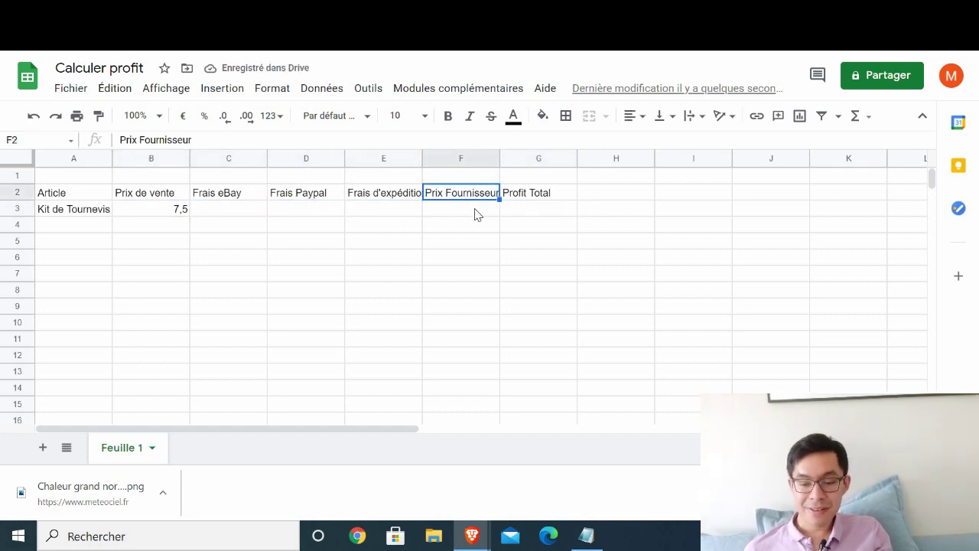
{"action": "key", "text": "Down"}
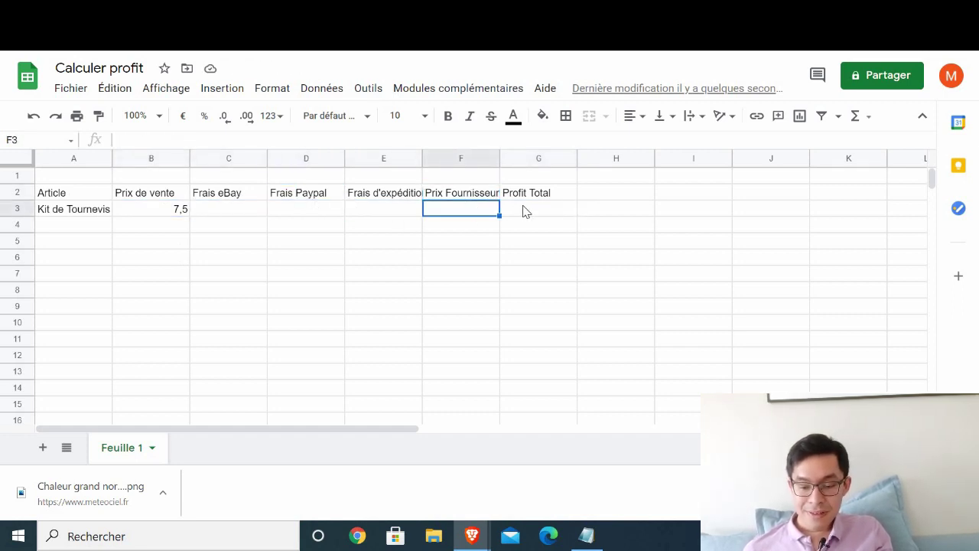
- Fill the Profit Total cell G3 with yellow
{"action": "left_click", "coordinate": [525, 211]}
{"action": "left_click", "coordinate": [542, 115]}
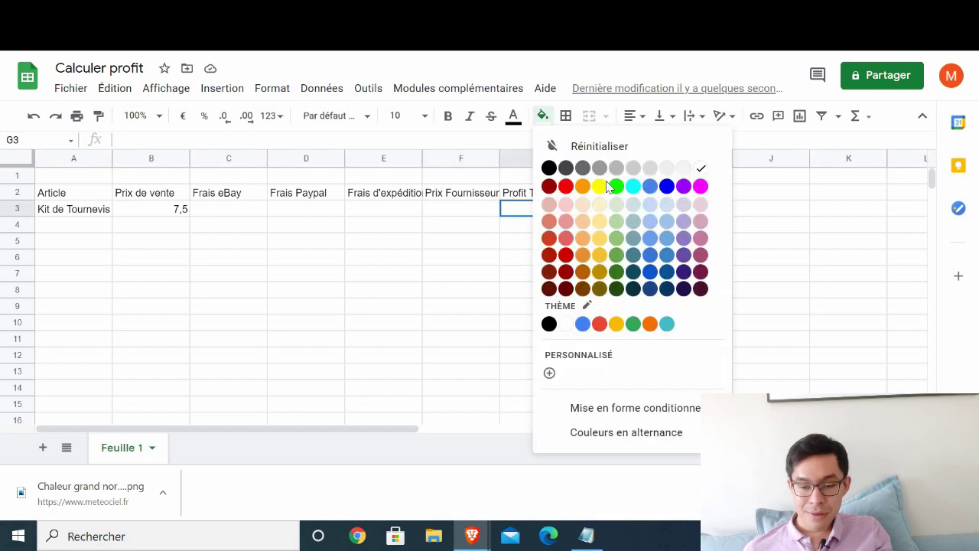
{"action": "left_click", "coordinate": [601, 186]}
{"action": "left_click", "coordinate": [430, 227]}
{"action": "left_click", "coordinate": [526, 208]}
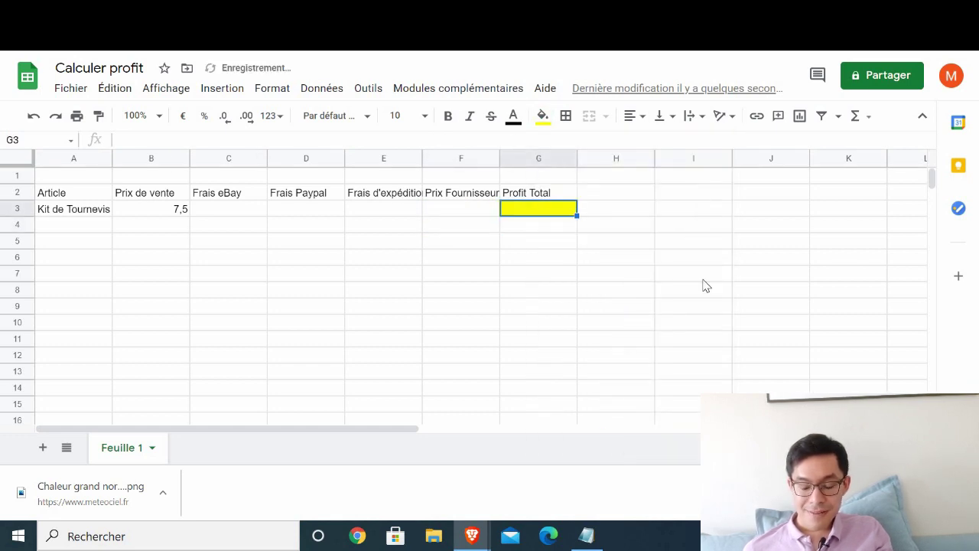
{"action": "left_click", "coordinate": [537, 198]}
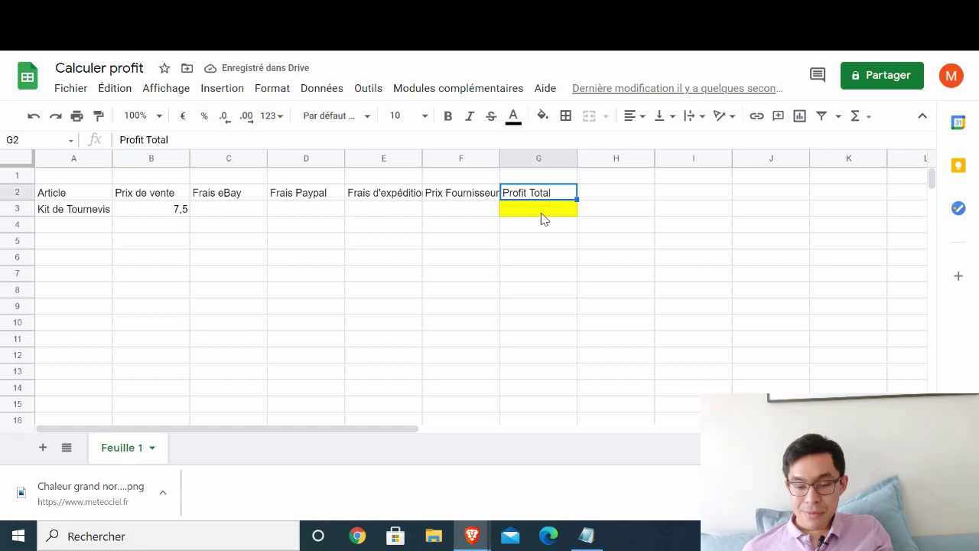
- Enter the target '>50%' in H3 beside the profit cell
{"action": "left_click", "coordinate": [633, 212]}
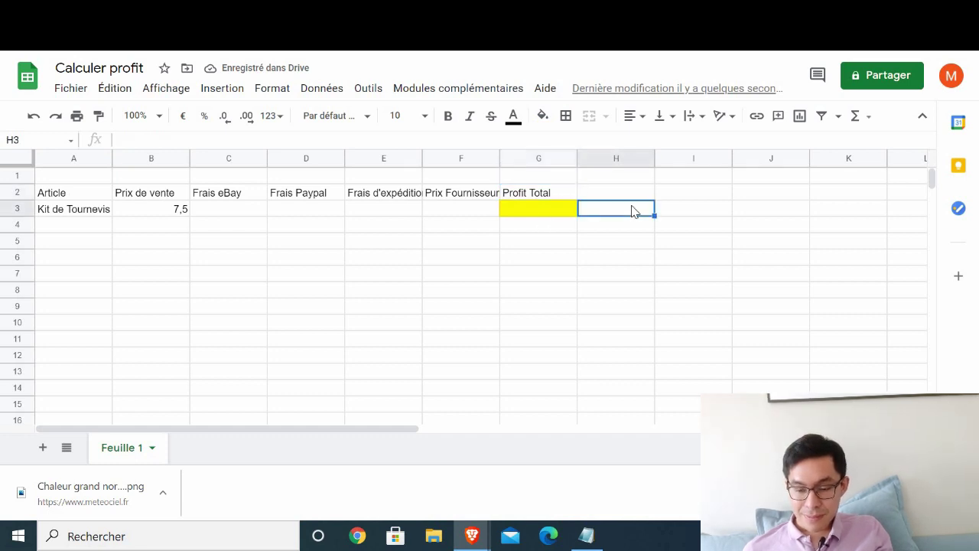
{"action": "type", "text": ">"}
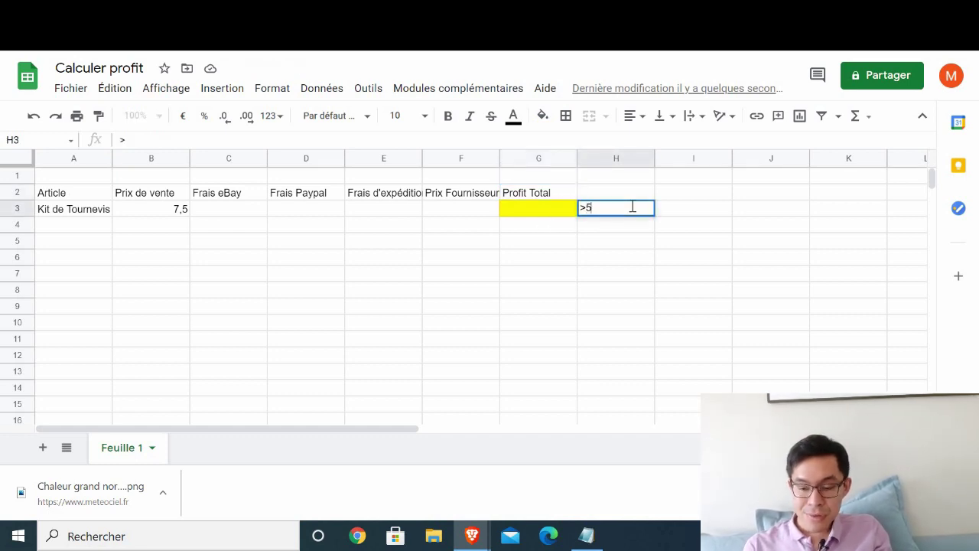
{"action": "type", "text": "50%"}
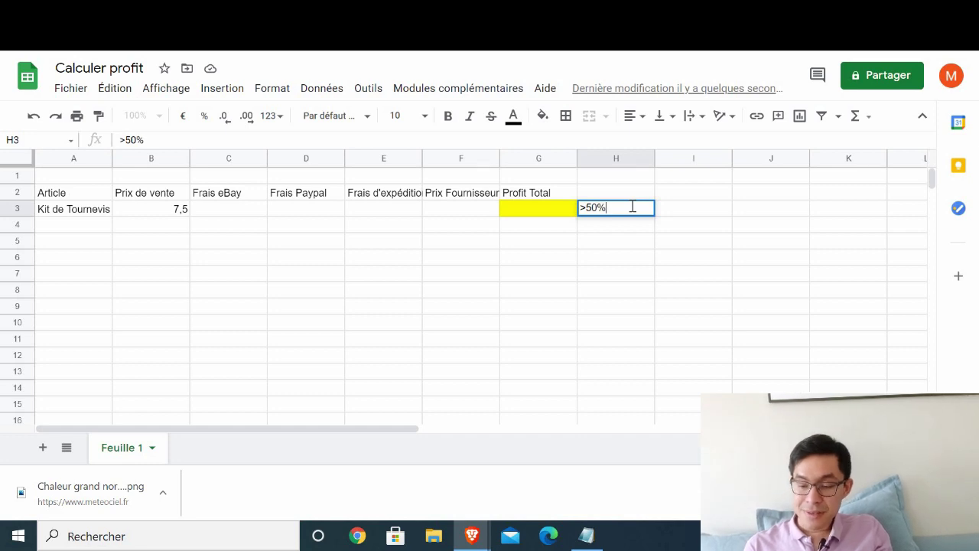
{"action": "key", "text": "Return"}
{"action": "key", "text": "Up"}
{"action": "key", "text": "Left"}
{"action": "key", "text": "Left"}
{"action": "key", "text": "Left"}
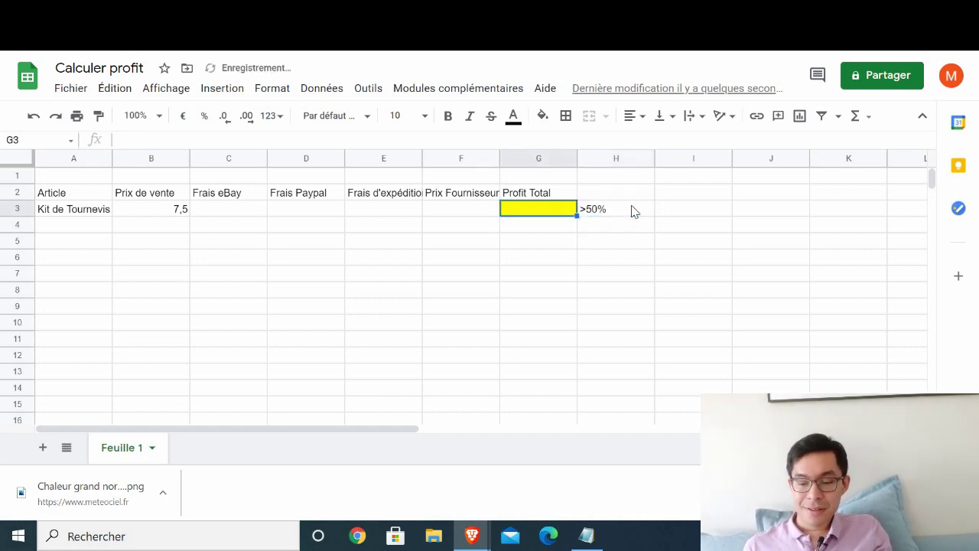
{"action": "key", "text": "Right"}
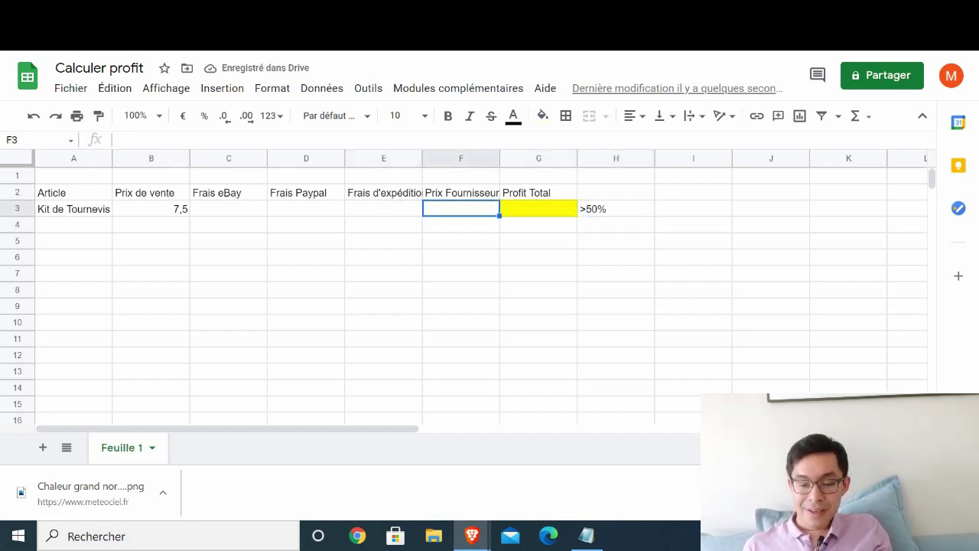
{"action": "mouse_move", "coordinate": [472, 535]}
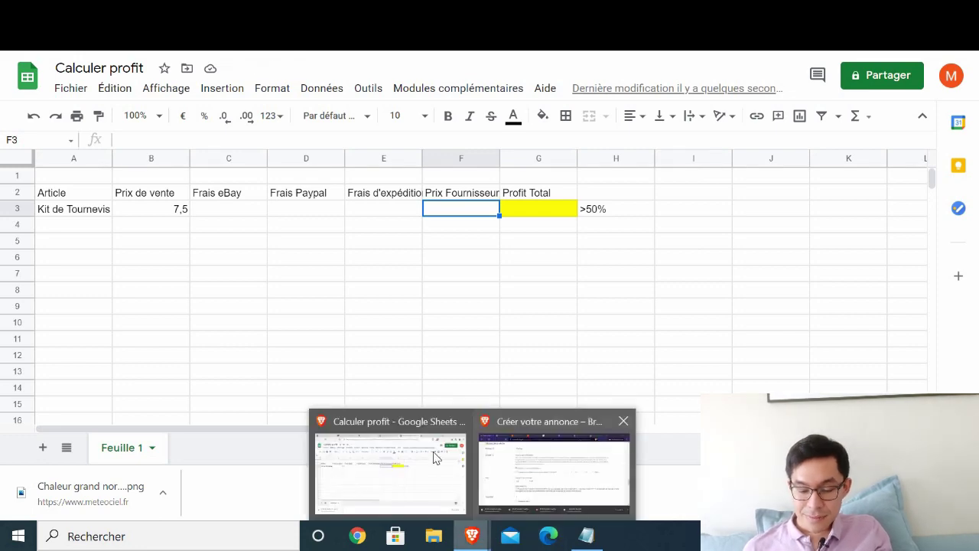
{"action": "left_click", "coordinate": [539, 452]}
{"action": "key", "text": "ctrl+Tab"}
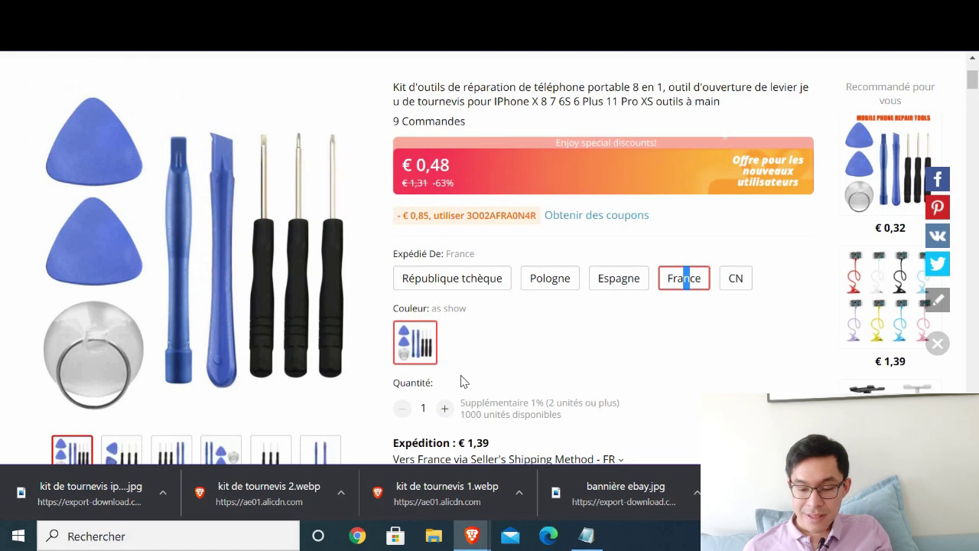
{"action": "scroll", "coordinate": [462, 417], "scroll_direction": "down", "scroll_amount": 1}
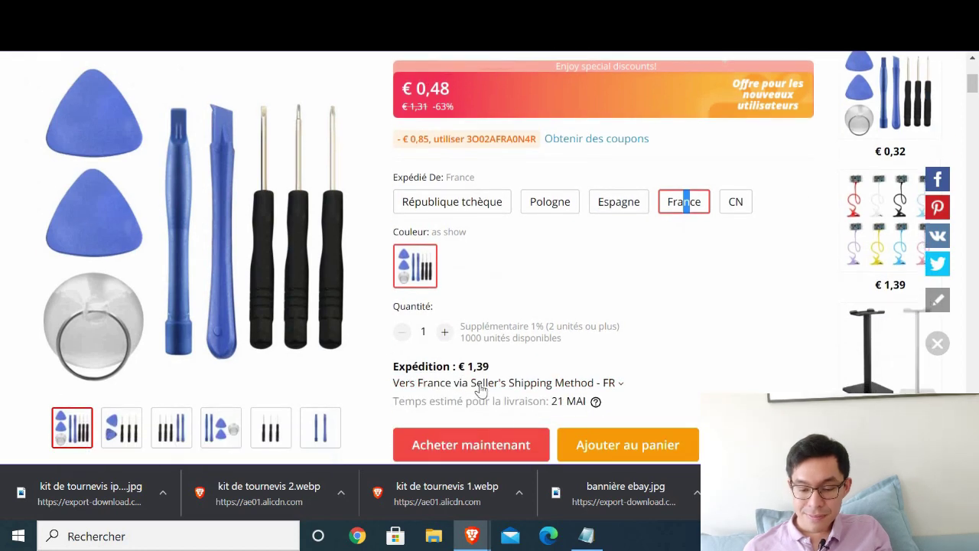
{"action": "scroll", "coordinate": [439, 283], "scroll_direction": "up", "scroll_amount": 2}
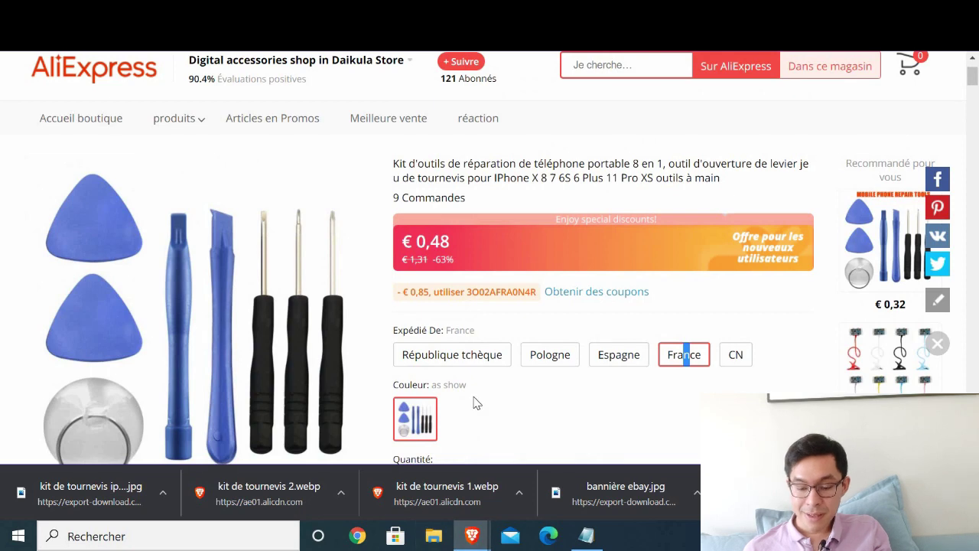
{"action": "scroll", "coordinate": [535, 387], "scroll_direction": "down", "scroll_amount": 2}
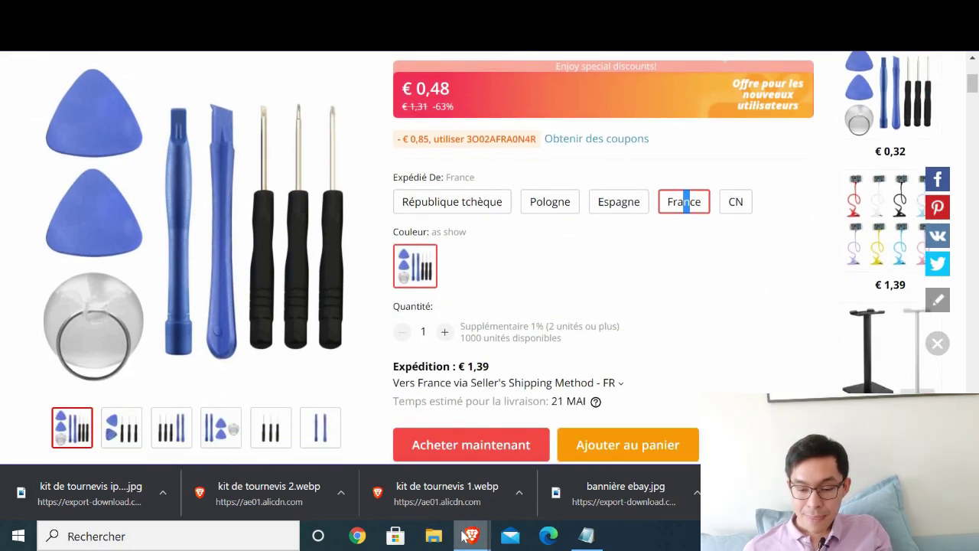
{"action": "mouse_move", "coordinate": [468, 535]}
{"action": "left_click", "coordinate": [321, 429]}
- Enter the supplier price 1,87 in F3
{"action": "left_click", "coordinate": [513, 212]}
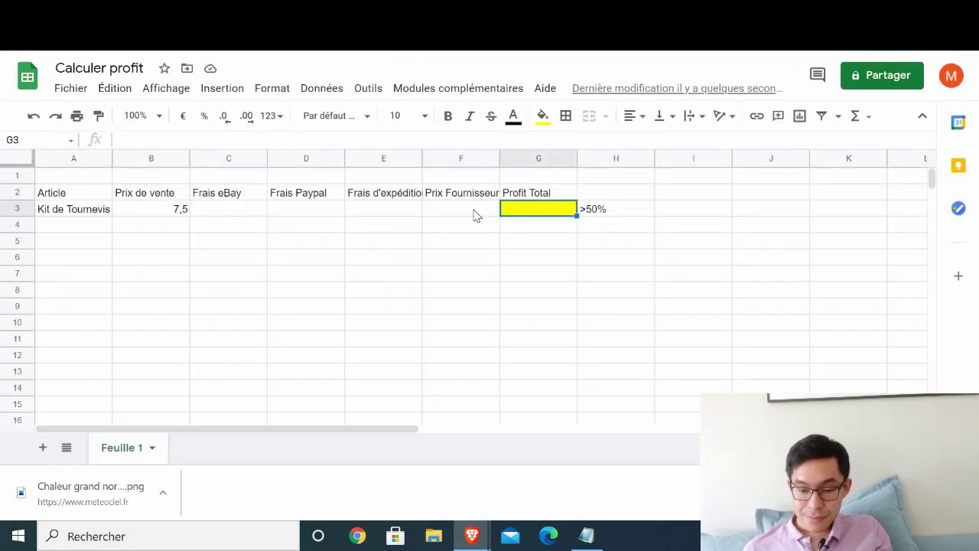
{"action": "left_click", "coordinate": [474, 213]}
{"action": "type", "text": "1,87"}
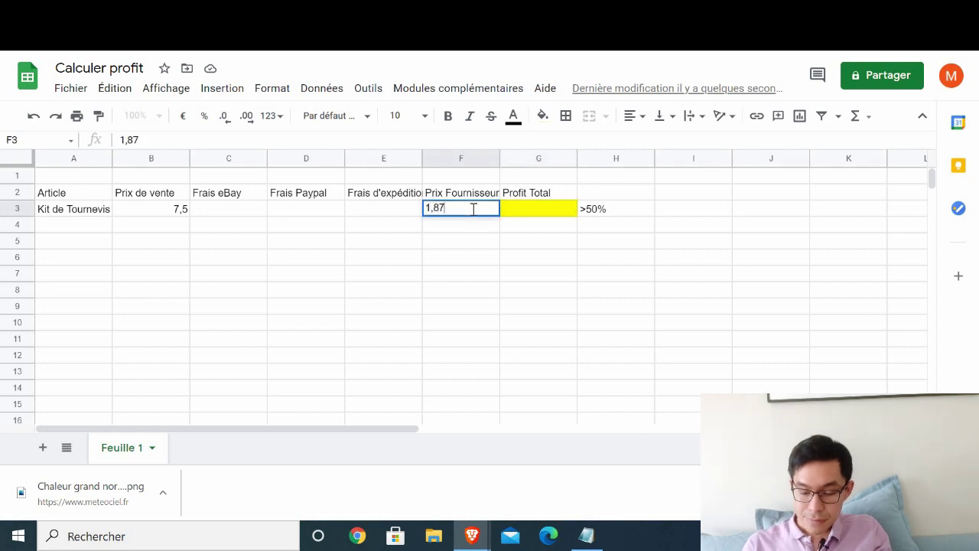
{"action": "key", "text": "Return"}
{"action": "key", "text": "Up"}
{"action": "key", "text": "Right"}
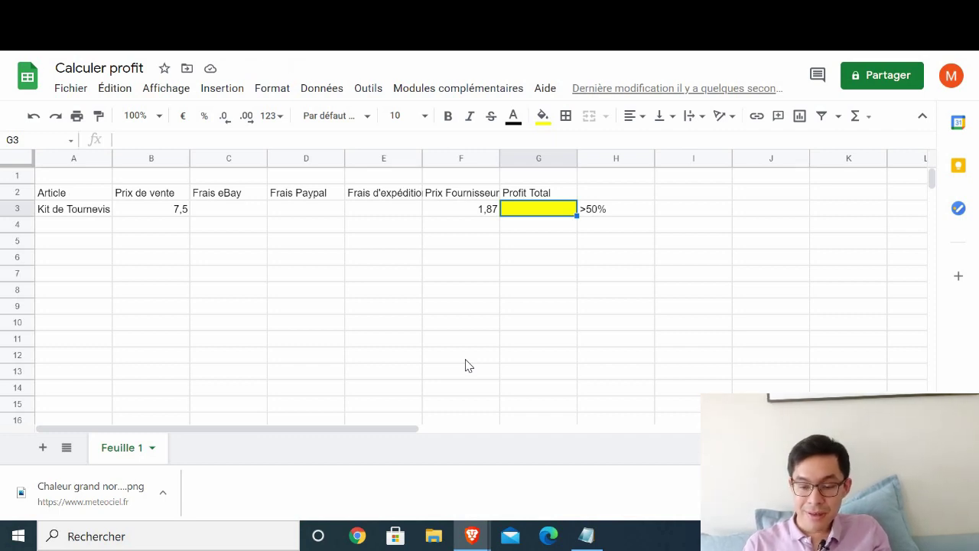
- Enter the profit in G3, correcting 0,84 to 0,94
{"action": "type", "text": "0"}
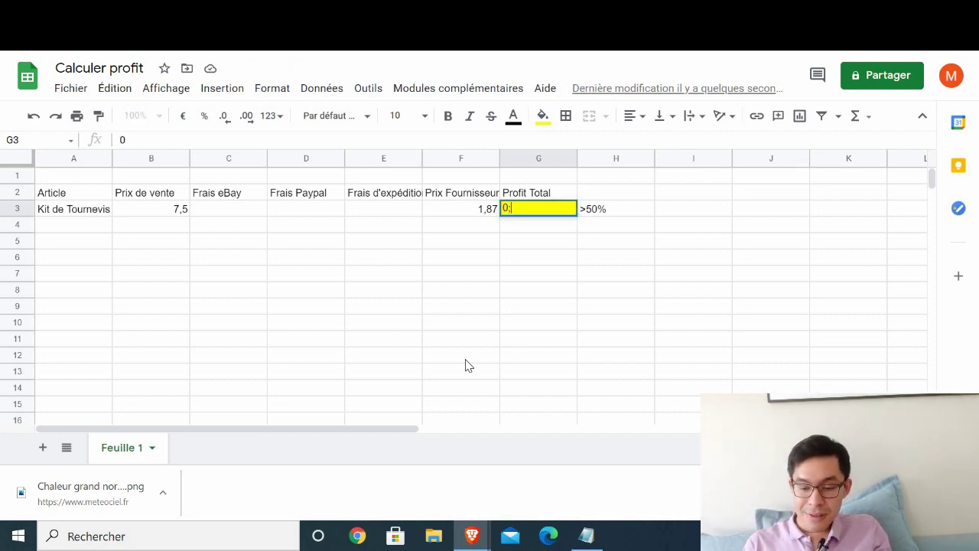
{"action": "type", "text": ","}
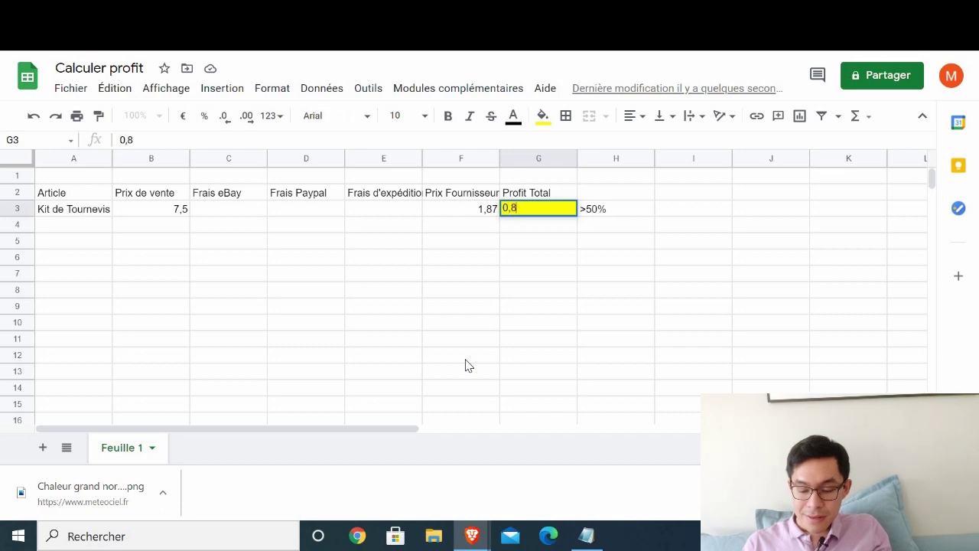
{"action": "type", "text": "84"}
{"action": "key", "text": "Return"}
{"action": "key", "text": "Up"}
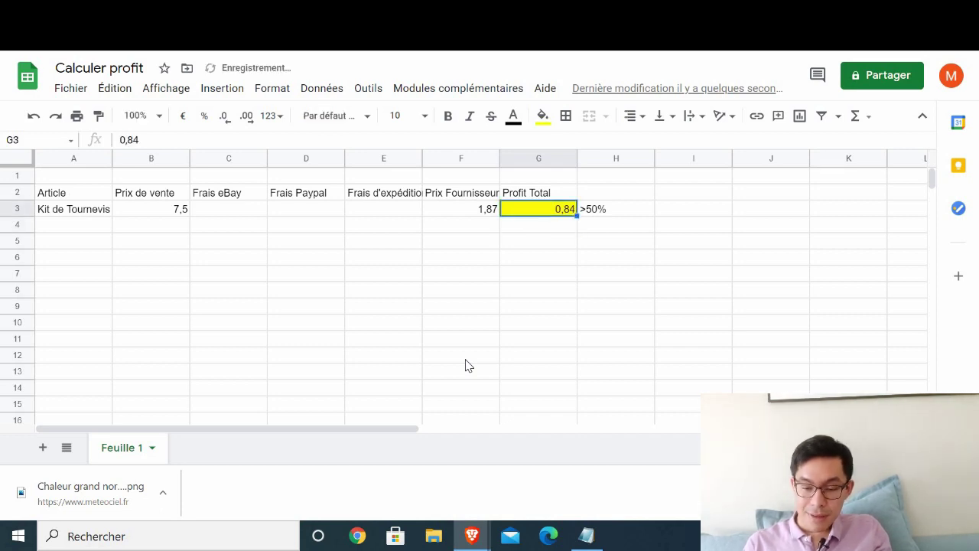
{"action": "left_click_drag", "start_coordinate": [128, 139], "coordinate": [230, 133]}
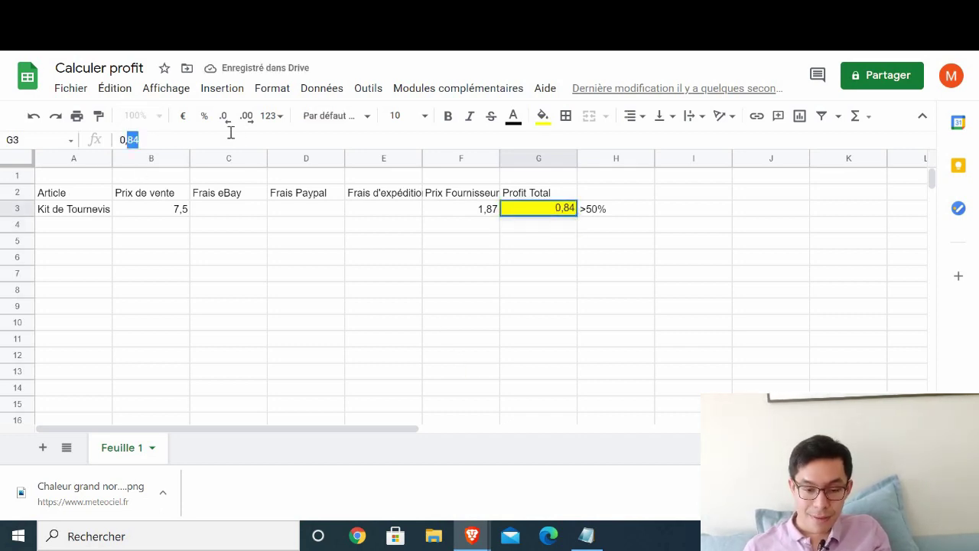
{"action": "type", "text": "94"}
{"action": "key", "text": "Return"}
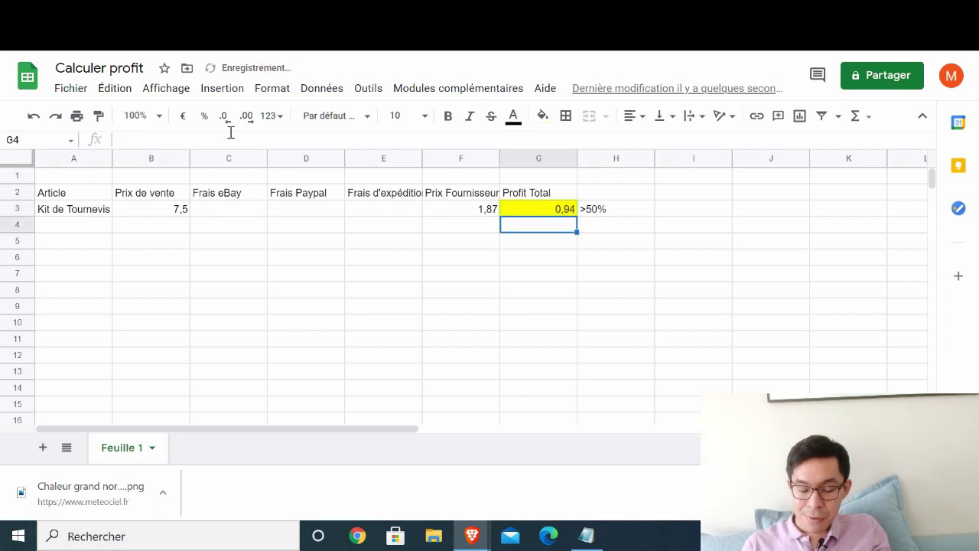
- Review the 7,5 sale price in B3, 1,87 supplier price in F3 and 0,94 profit in G3
{"action": "left_click", "coordinate": [599, 212]}
{"action": "key", "text": "Left"}
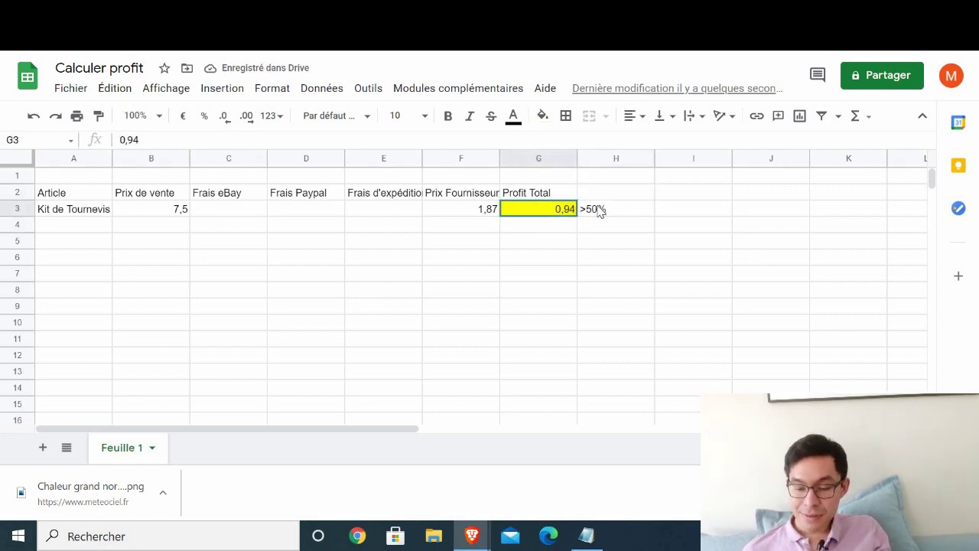
{"action": "left_click", "coordinate": [535, 243]}
{"action": "key", "text": "Up"}
{"action": "key", "text": "Up"}
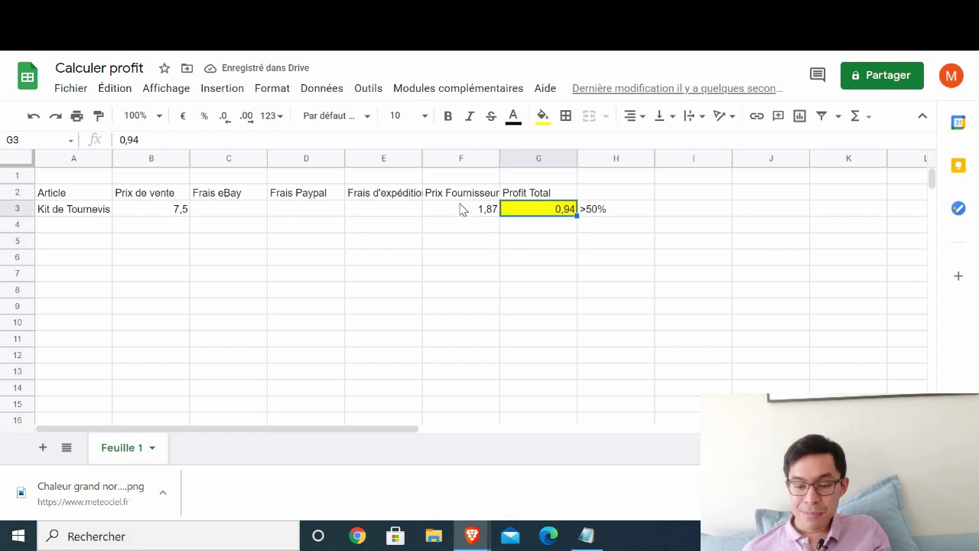
{"action": "left_click", "coordinate": [454, 209]}
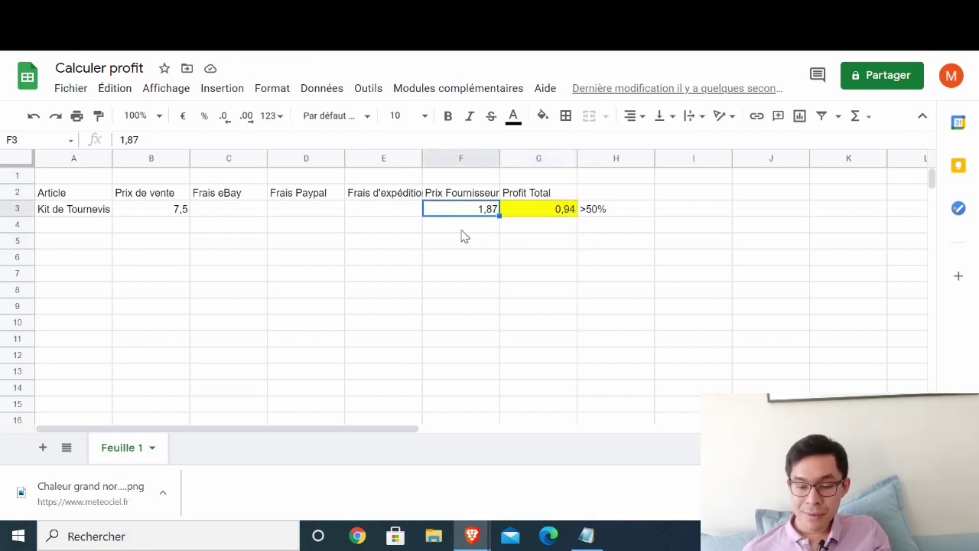
{"action": "key", "text": "Down"}
{"action": "key", "text": "Up"}
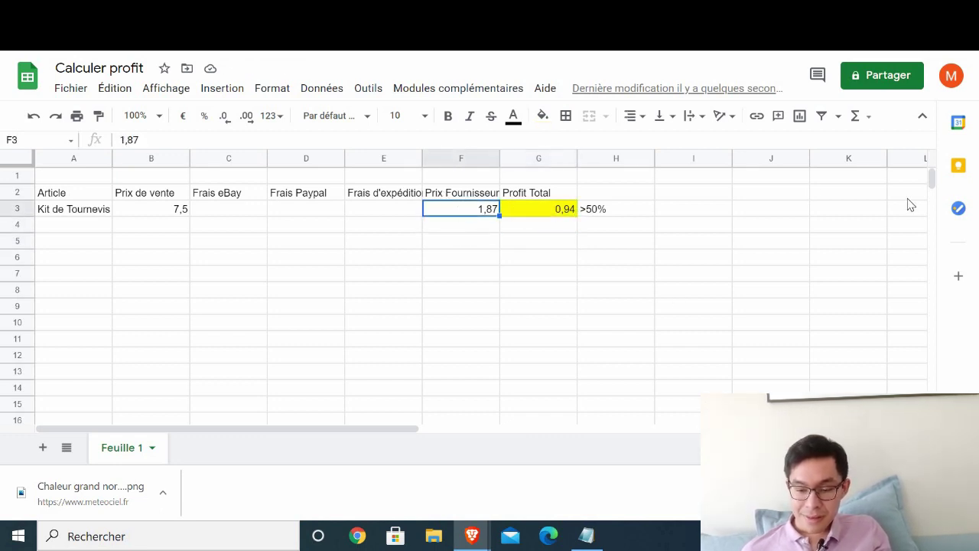
{"action": "key", "text": "Right"}
{"action": "left_click", "coordinate": [169, 215]}
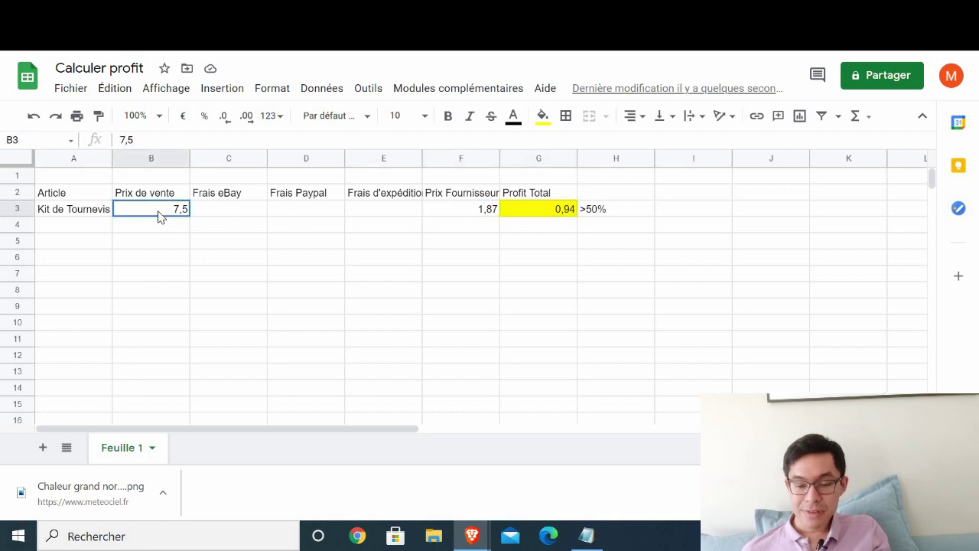
{"action": "left_click", "coordinate": [516, 212]}
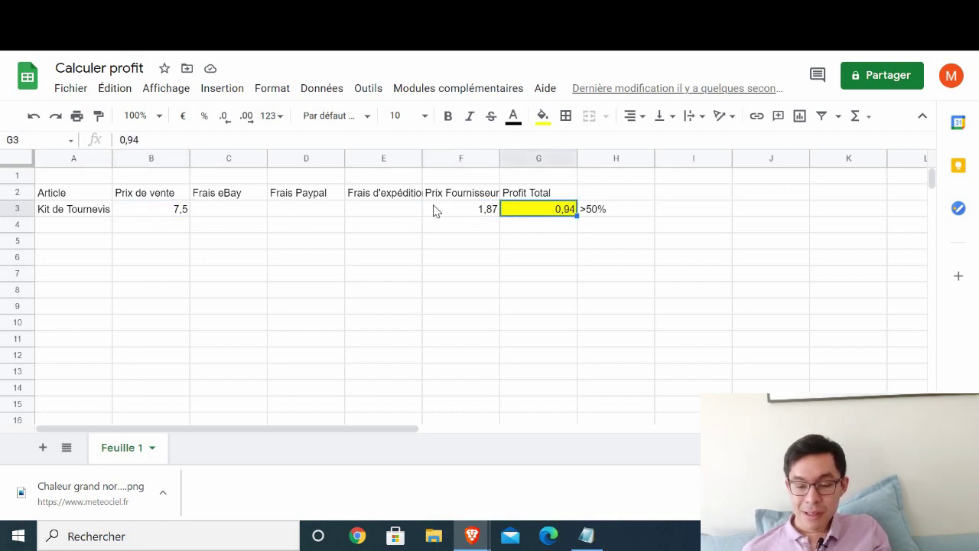
{"action": "left_click", "coordinate": [477, 214]}
{"action": "key", "text": "Down"}
{"action": "key", "text": "Down"}
{"action": "key", "text": "Down"}
{"action": "key", "text": "Up"}
{"action": "key", "text": "Up"}
{"action": "key", "text": "Up"}
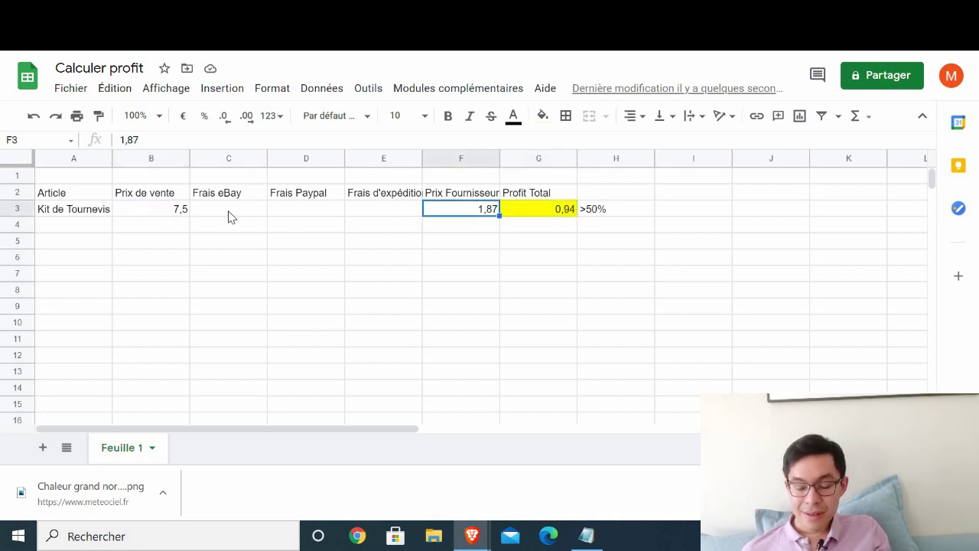
{"action": "left_click", "coordinate": [135, 213]}
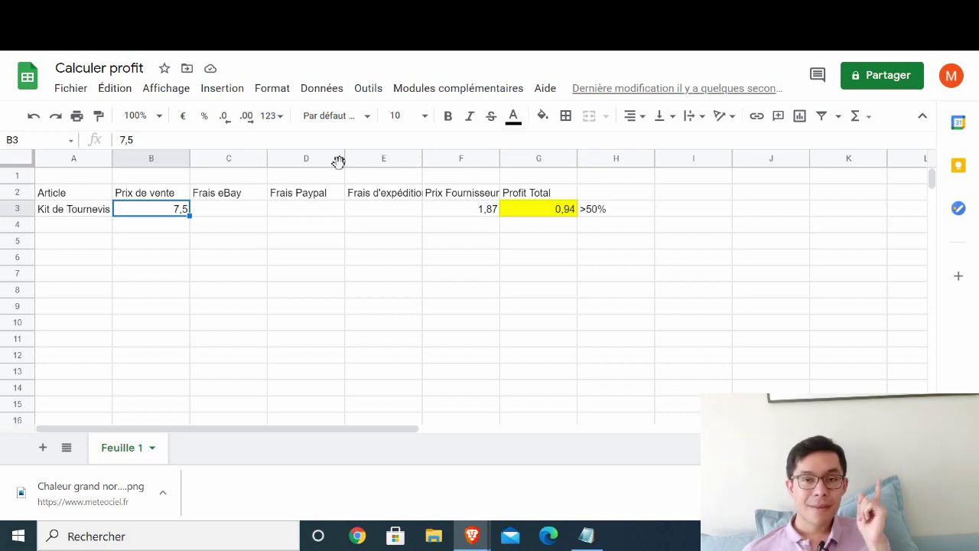
- Leave the spreadsheet and return to the eBay listing form tab
{"action": "left_click", "coordinate": [59, 200]}
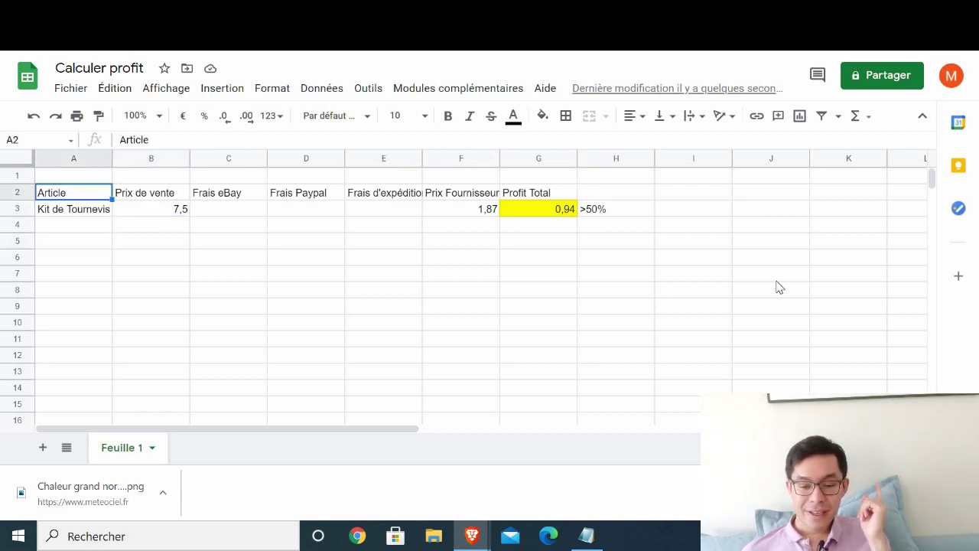
{"action": "mouse_move", "coordinate": [472, 535]}
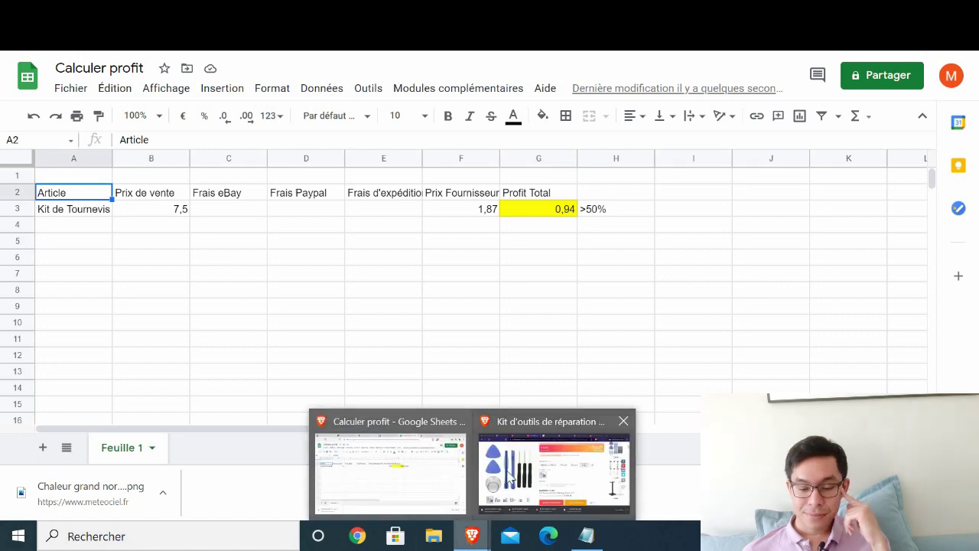
{"action": "left_click", "coordinate": [554, 470]}
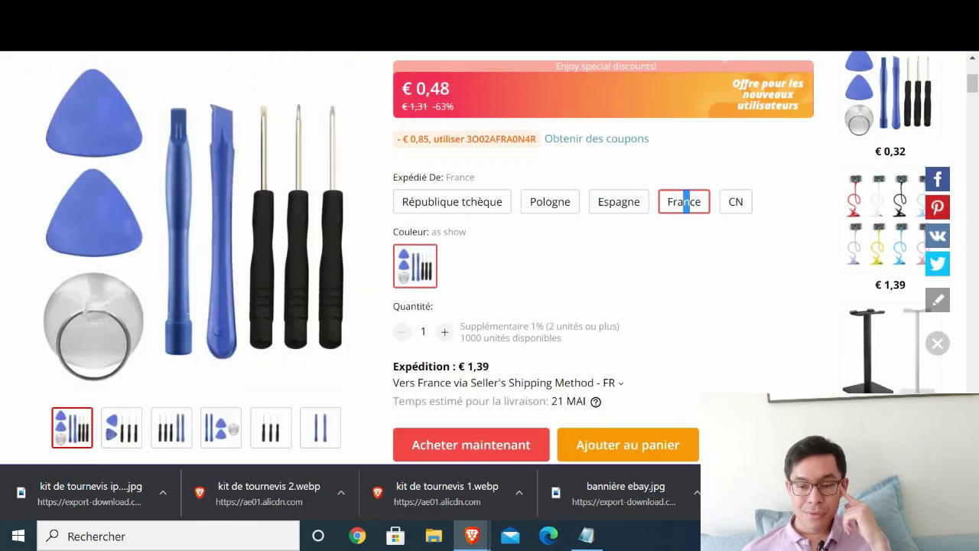
{"action": "key", "text": "ctrl+Tab"}
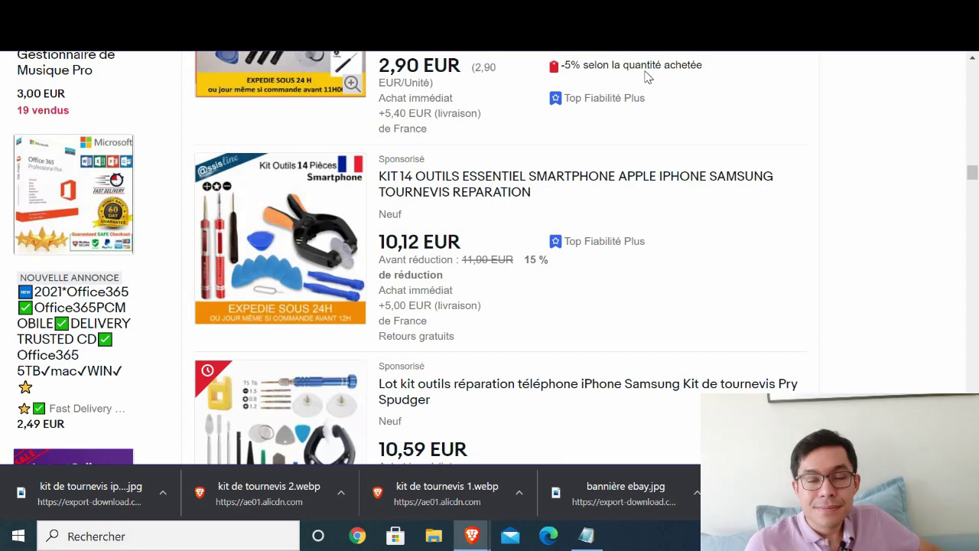
{"action": "key", "text": "ctrl+Tab"}
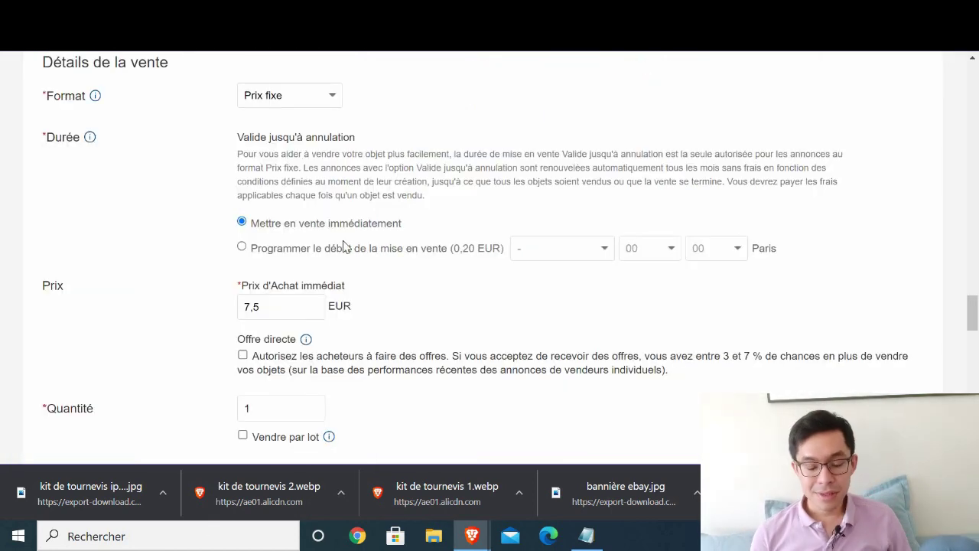
{"action": "scroll", "coordinate": [298, 254], "scroll_direction": "down", "scroll_amount": 2}
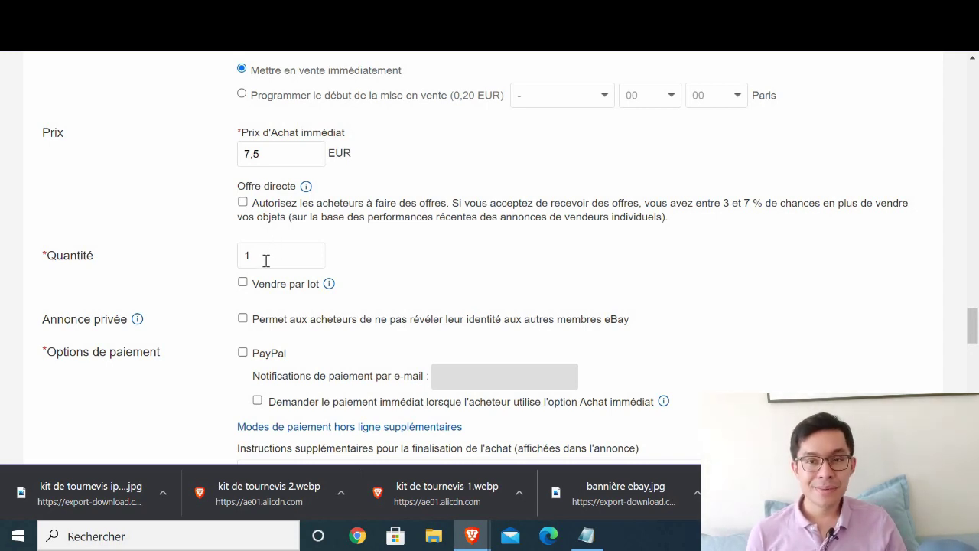
- Change the Quantité field from 1 to 2, keeping the 7,5 EUR buy-it-now price
{"action": "double_click", "coordinate": [248, 259]}
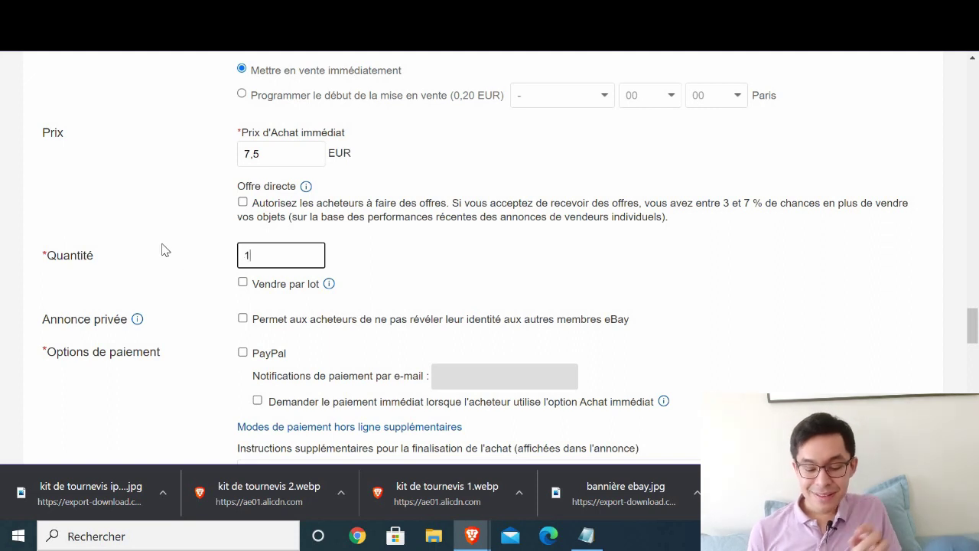
{"action": "type", "text": "0"}
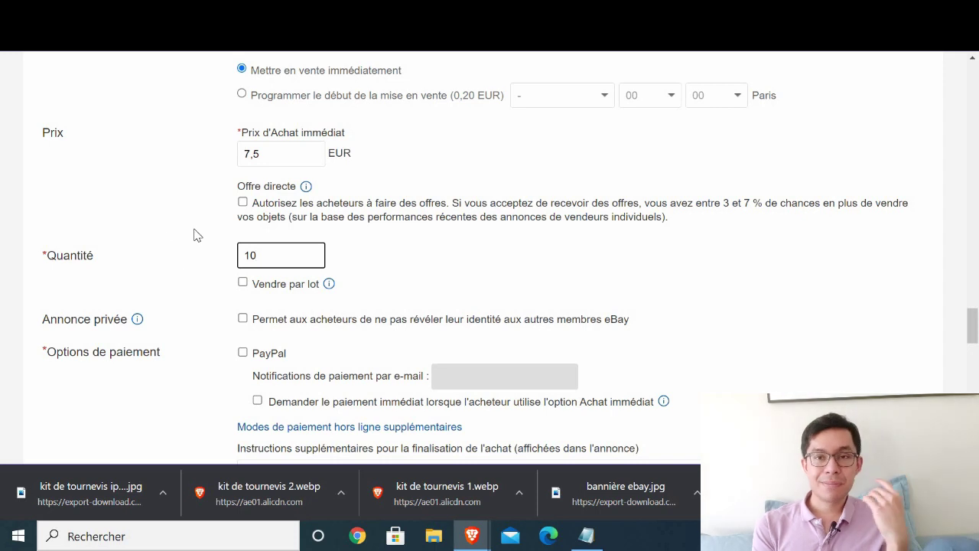
{"action": "left_click_drag", "start_coordinate": [271, 253], "coordinate": [208, 264]}
{"action": "type", "text": "2"}
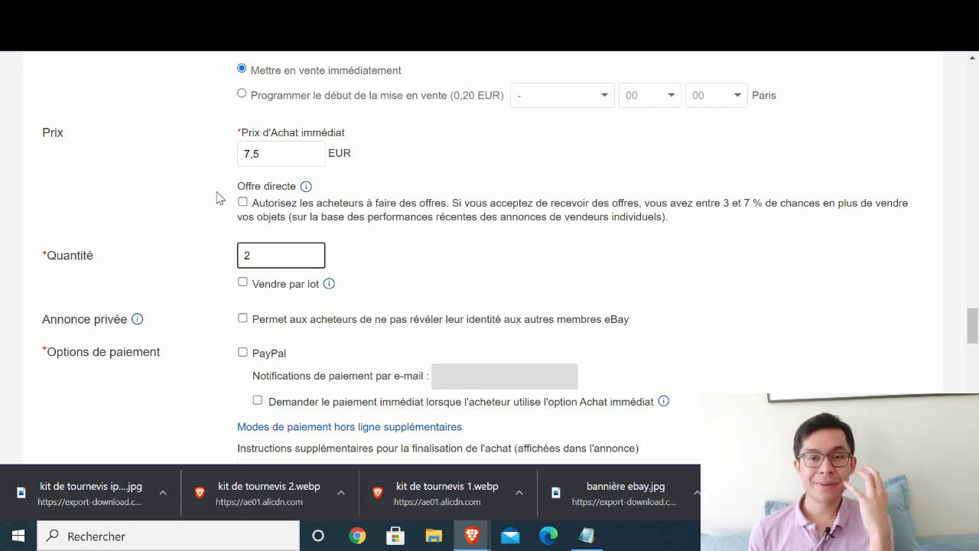
{"action": "scroll", "coordinate": [444, 227], "scroll_direction": "up", "scroll_amount": 3}
{"action": "scroll", "coordinate": [278, 234], "scroll_direction": "down", "scroll_amount": 3}
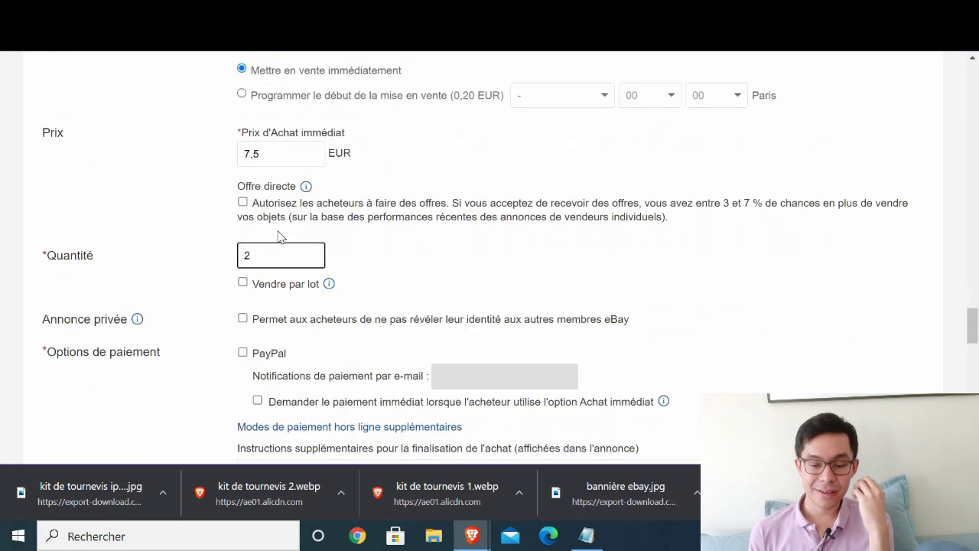
{"action": "scroll", "coordinate": [280, 232], "scroll_direction": "up", "scroll_amount": 3}
{"action": "scroll", "coordinate": [287, 233], "scroll_direction": "up", "scroll_amount": 1}
{"action": "scroll", "coordinate": [306, 244], "scroll_direction": "down", "scroll_amount": 1}
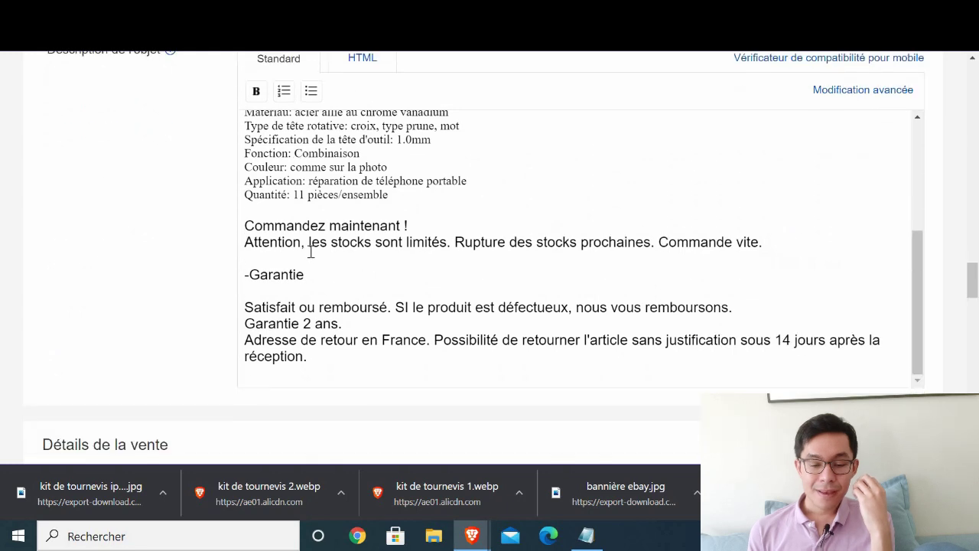
{"action": "scroll", "coordinate": [267, 260], "scroll_direction": "down", "scroll_amount": 5}
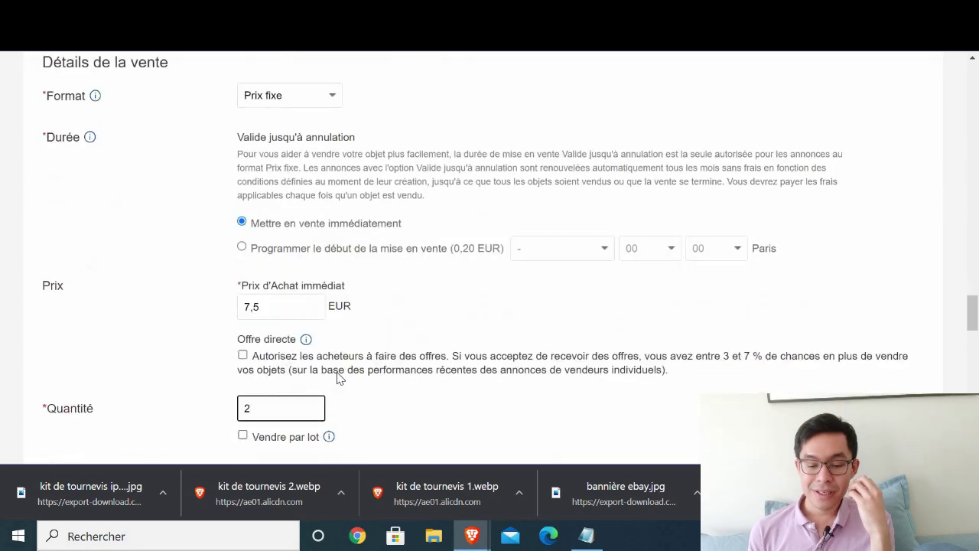
{"action": "left_click", "coordinate": [263, 406]}
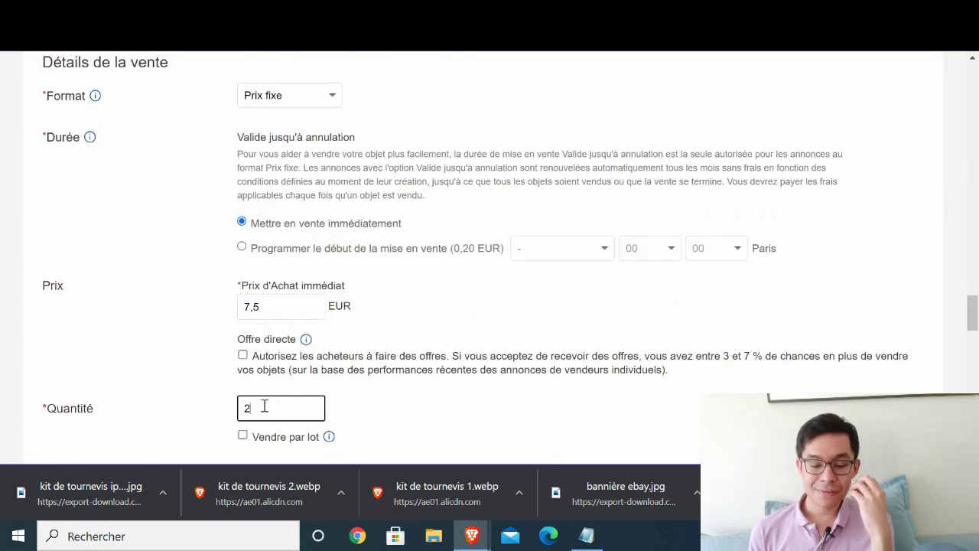
{"action": "key", "text": "ctrl+a"}
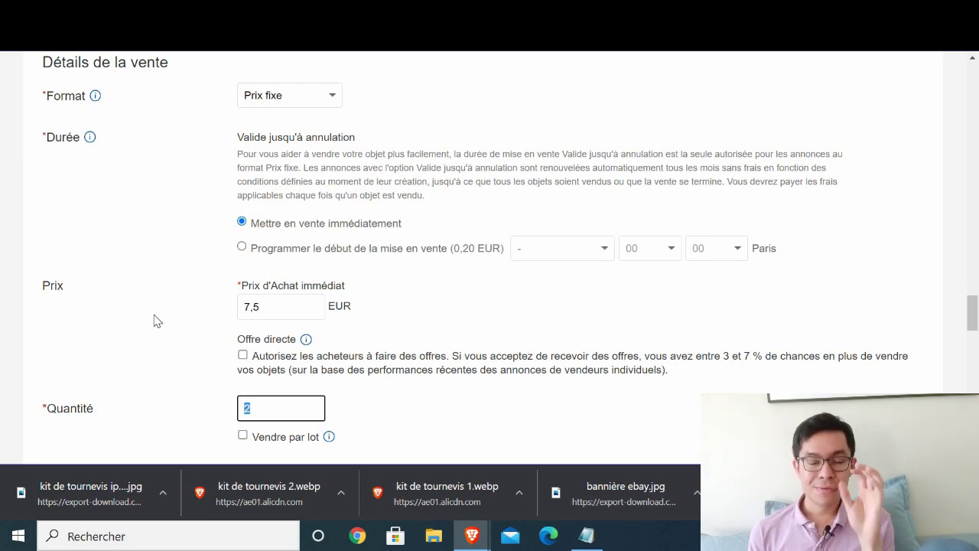
{"action": "left_click", "coordinate": [187, 289]}
{"action": "scroll", "coordinate": [170, 295], "scroll_direction": "down", "scroll_amount": 2}
{"action": "scroll", "coordinate": [169, 294], "scroll_direction": "down", "scroll_amount": 1}
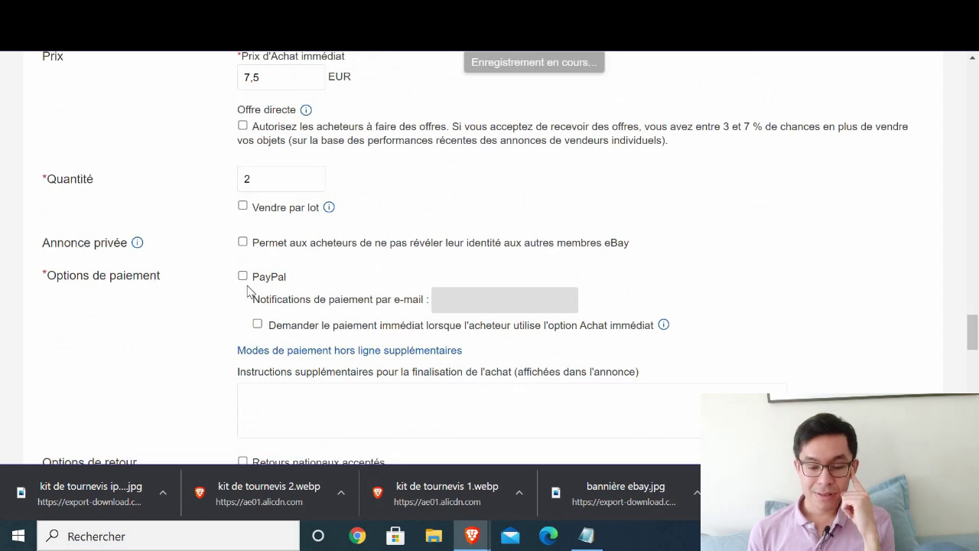
- Tick PayPal under Options de paiement and enter the seller's payment-notification e-mail address
{"action": "left_click", "coordinate": [243, 277]}
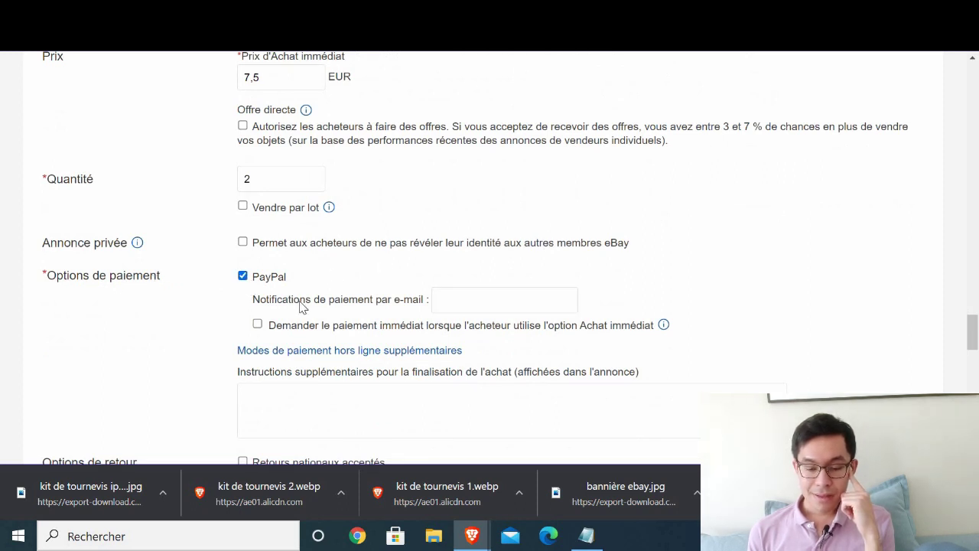
{"action": "scroll", "coordinate": [568, 227], "scroll_direction": "down", "scroll_amount": 1}
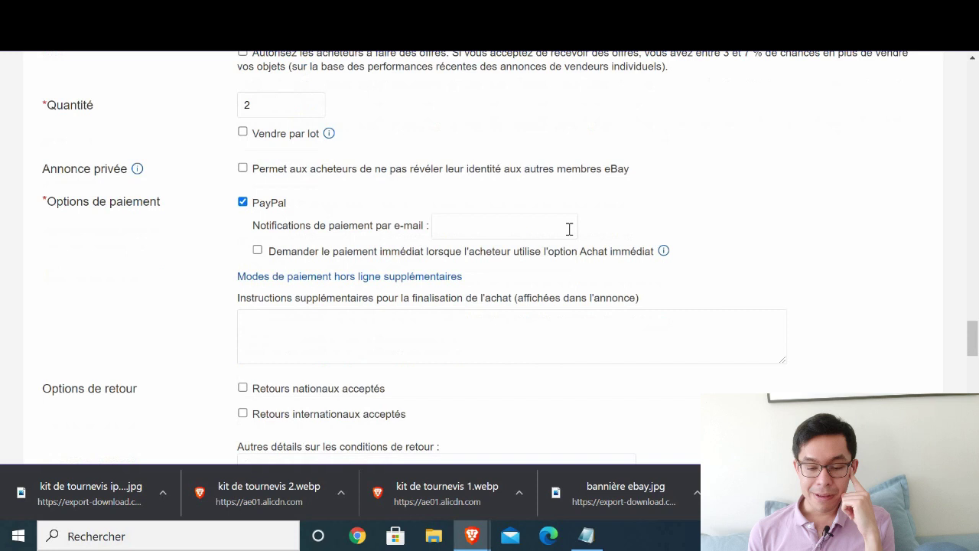
{"action": "left_click", "coordinate": [475, 226]}
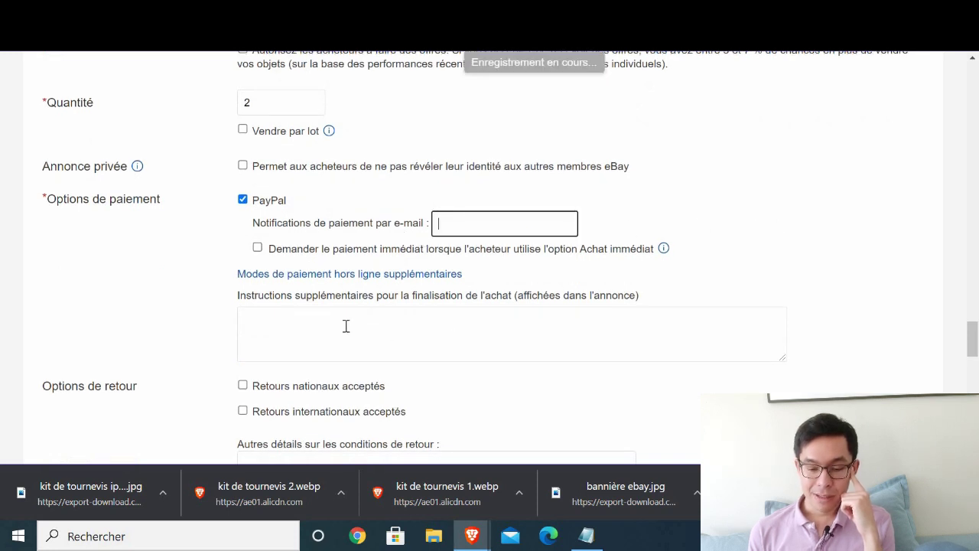
{"action": "type", "text": "SHR"}
{"action": "key", "text": "BackSpace"}
{"action": "key", "text": "BackSpace"}
{"action": "key", "text": "BackSpace"}
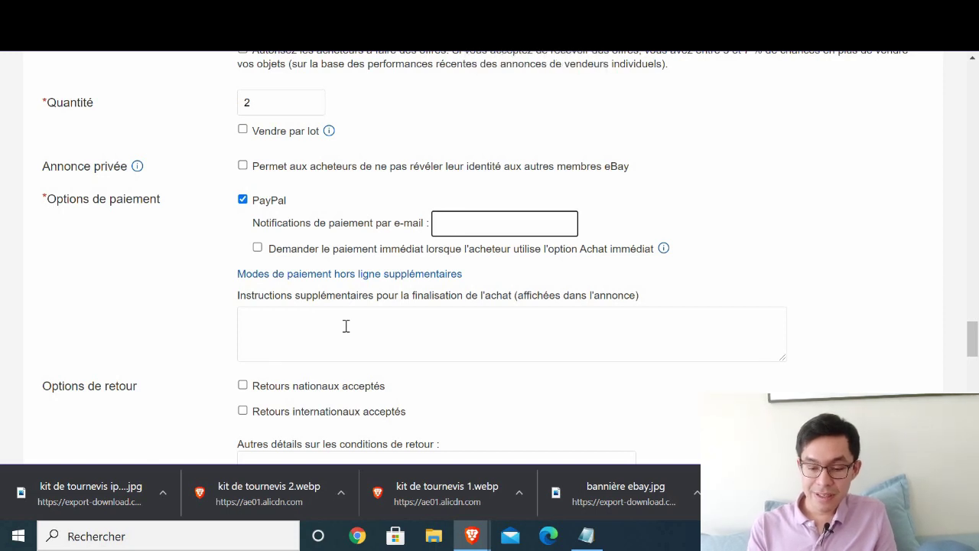
{"action": "type", "text": "SHO"}
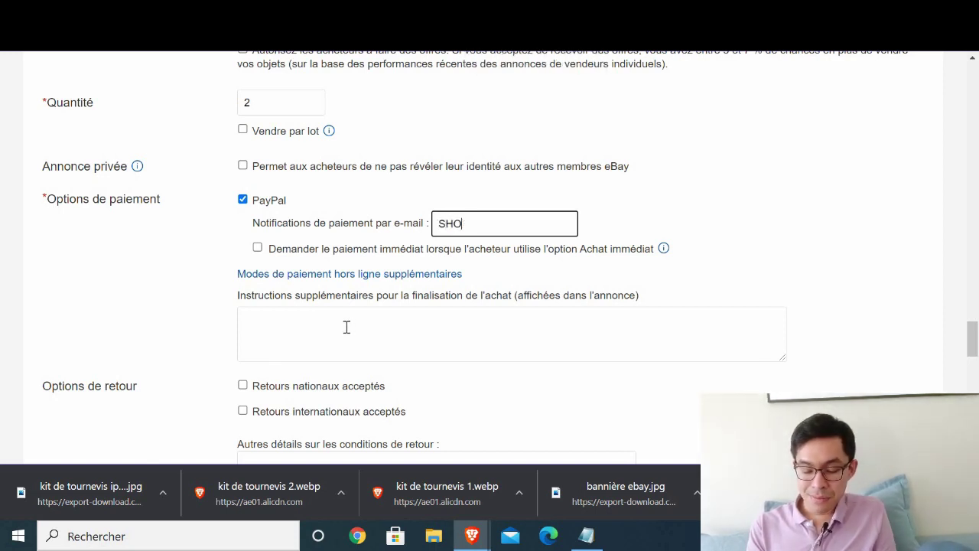
{"action": "key", "text": "BackSpace"}
{"action": "key", "text": "BackSpace"}
{"action": "key", "text": "BackSpace"}
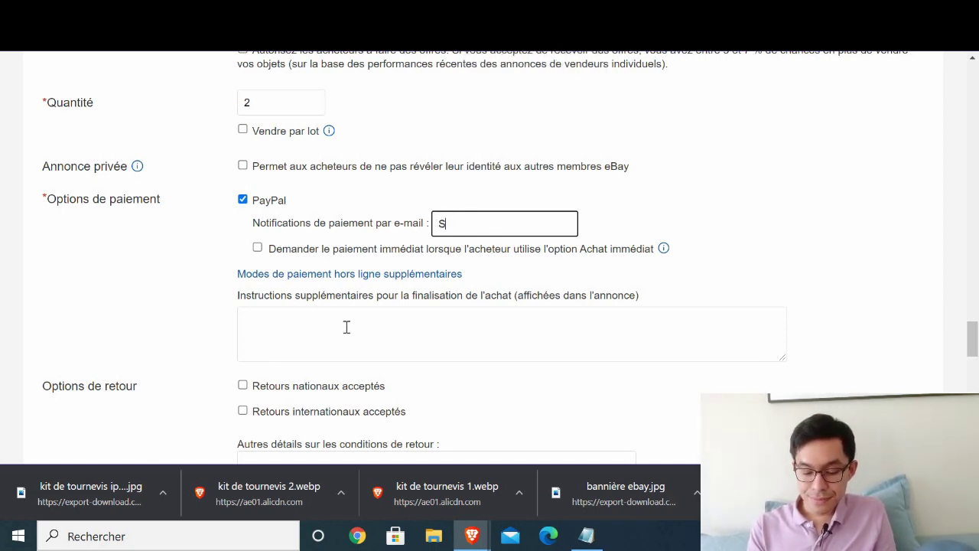
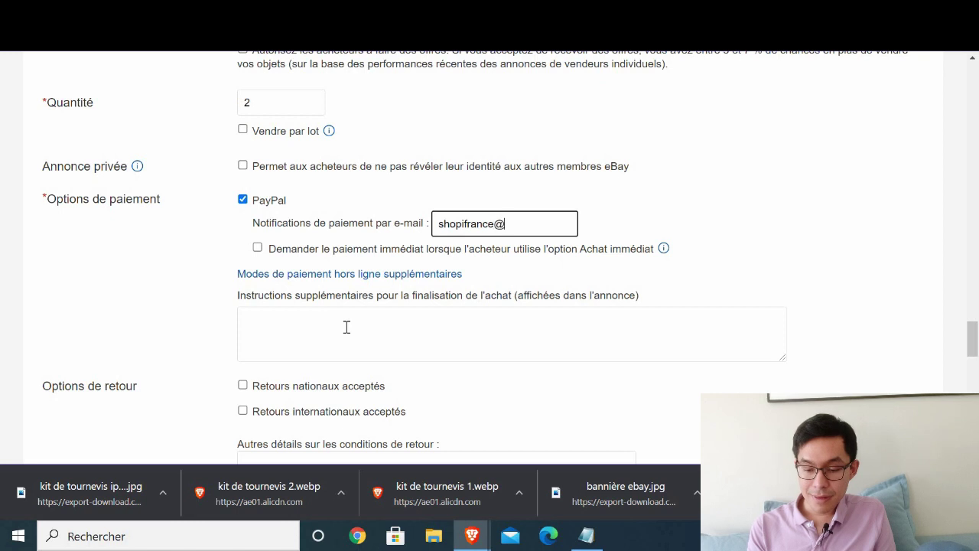
{"action": "left_click", "coordinate": [290, 313]}
{"action": "scroll", "coordinate": [180, 244], "scroll_direction": "down", "scroll_amount": 1}
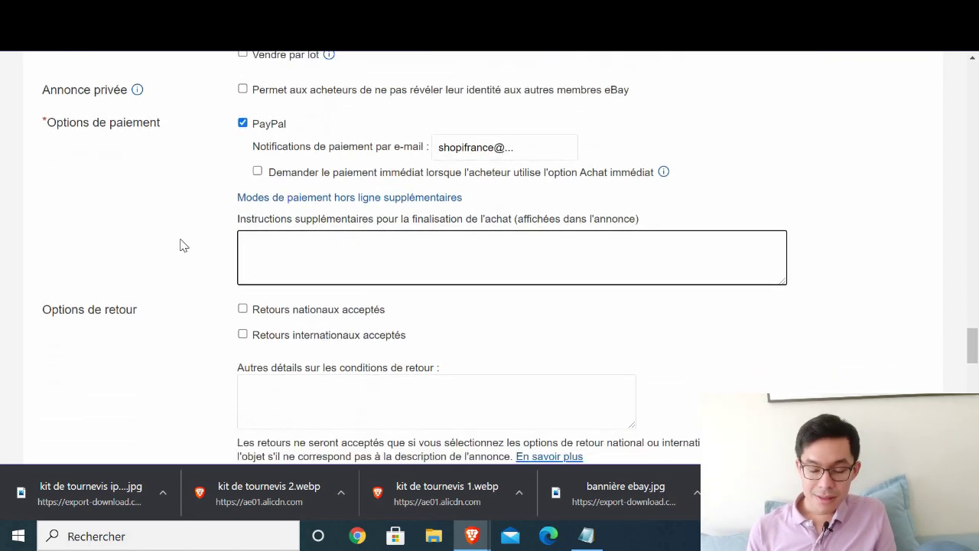